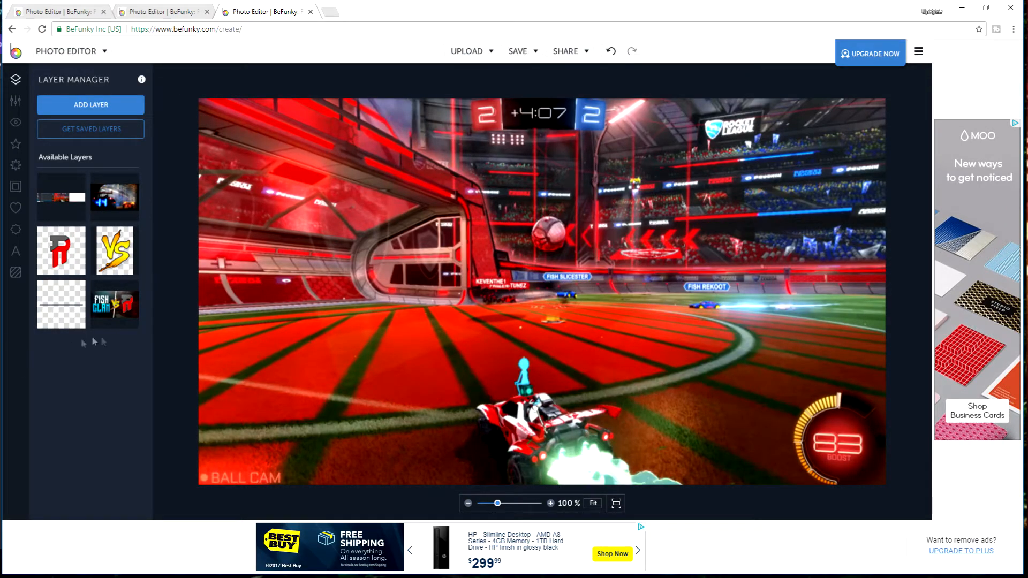
Add the finished FISH CLAN VS image as a layer and enlarge it to cover the whole background.
{"action": "left_click_drag", "start_coordinate": [104, 312], "coordinate": [516, 339]}
{"action": "key", "text": "Delete"}
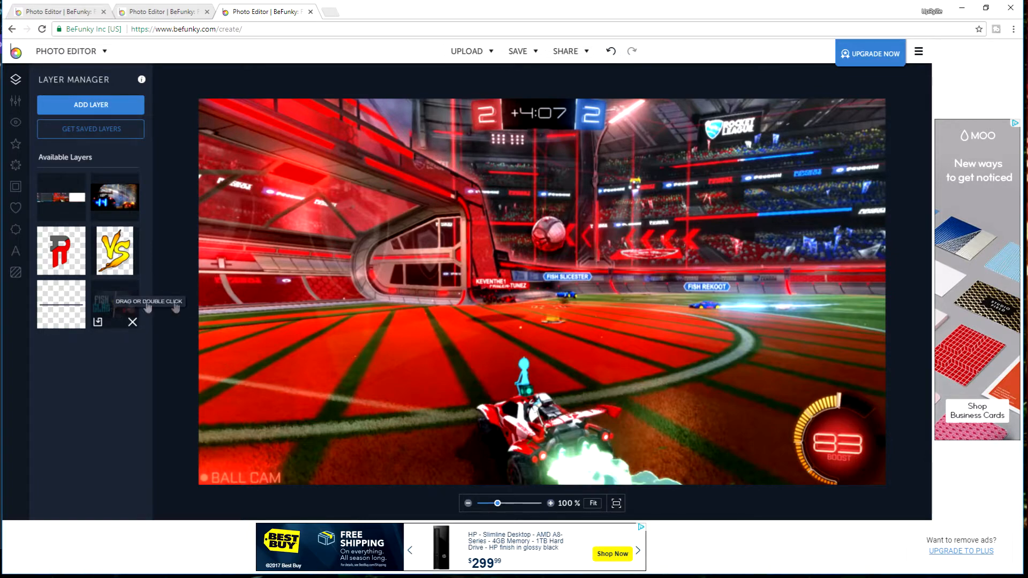
{"action": "left_click_drag", "start_coordinate": [114, 304], "coordinate": [466, 349]}
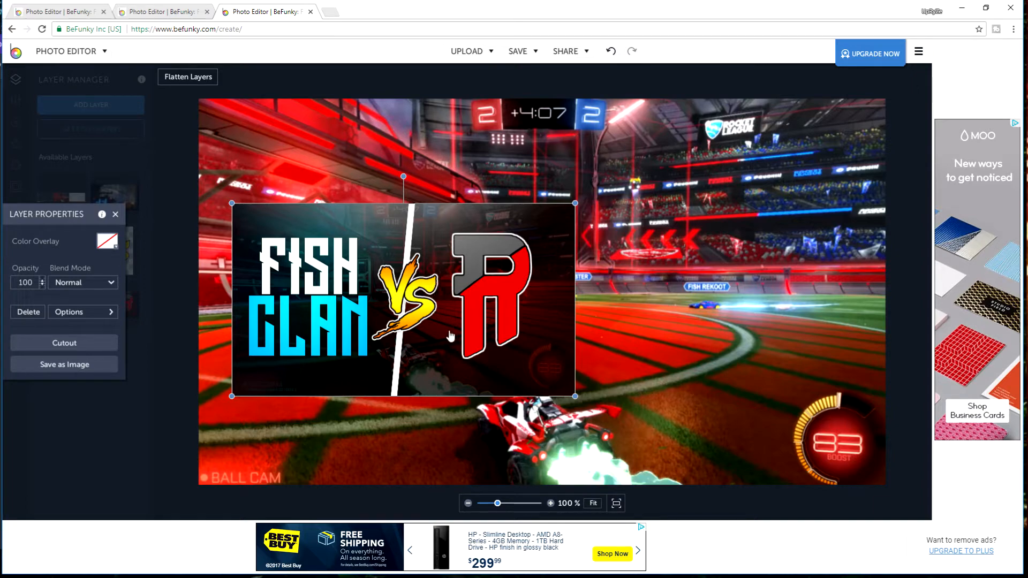
{"action": "left_click_drag", "start_coordinate": [463, 319], "coordinate": [403, 204]}
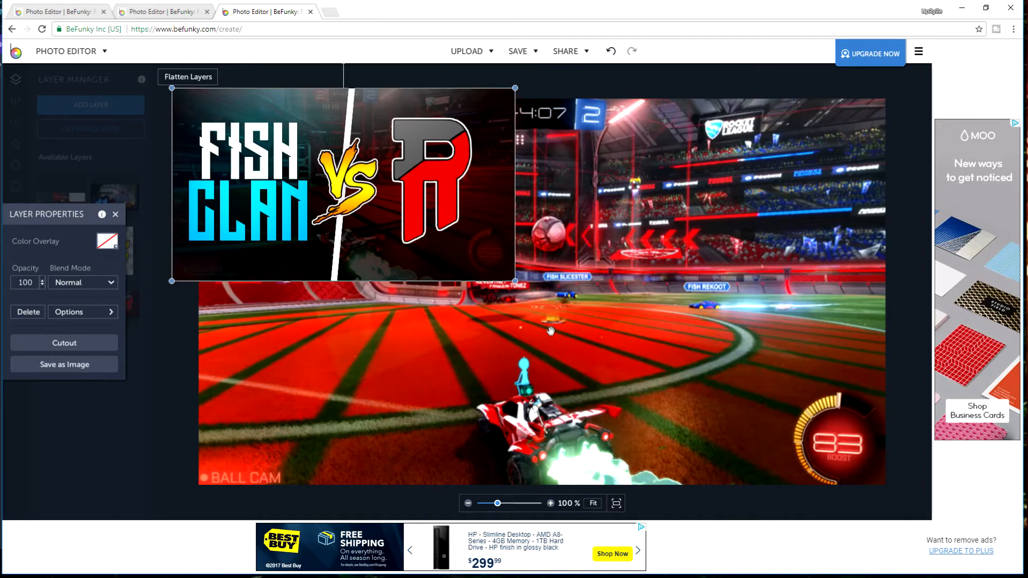
{"action": "left_click_drag", "start_coordinate": [515, 280], "coordinate": [931, 516]}
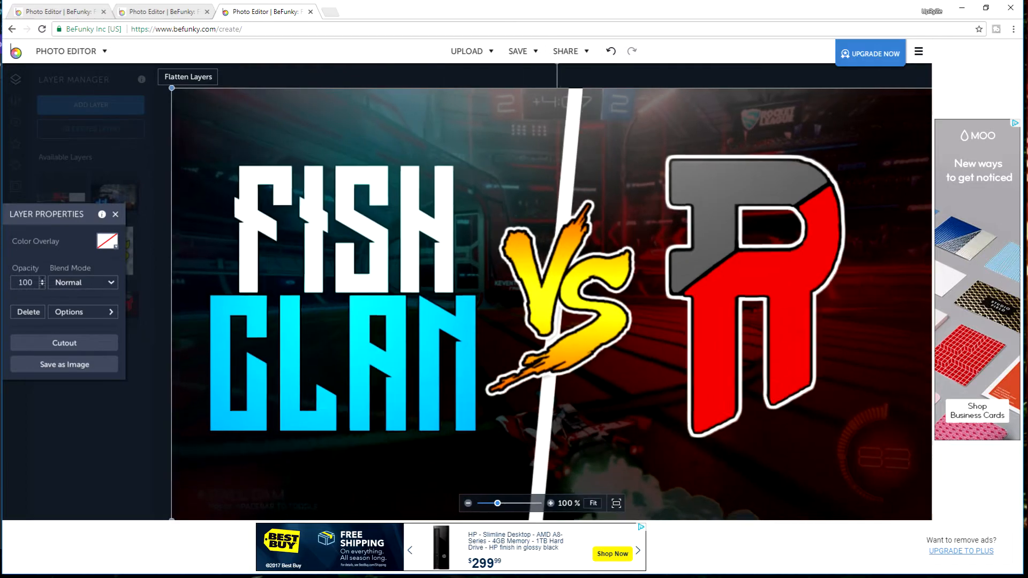
Apply a solid black #000000 color overlay at intensity 100 to the enlarged image layer.
{"action": "left_click", "coordinate": [108, 247]}
{"action": "left_click_drag", "start_coordinate": [156, 291], "coordinate": [63, 244]}
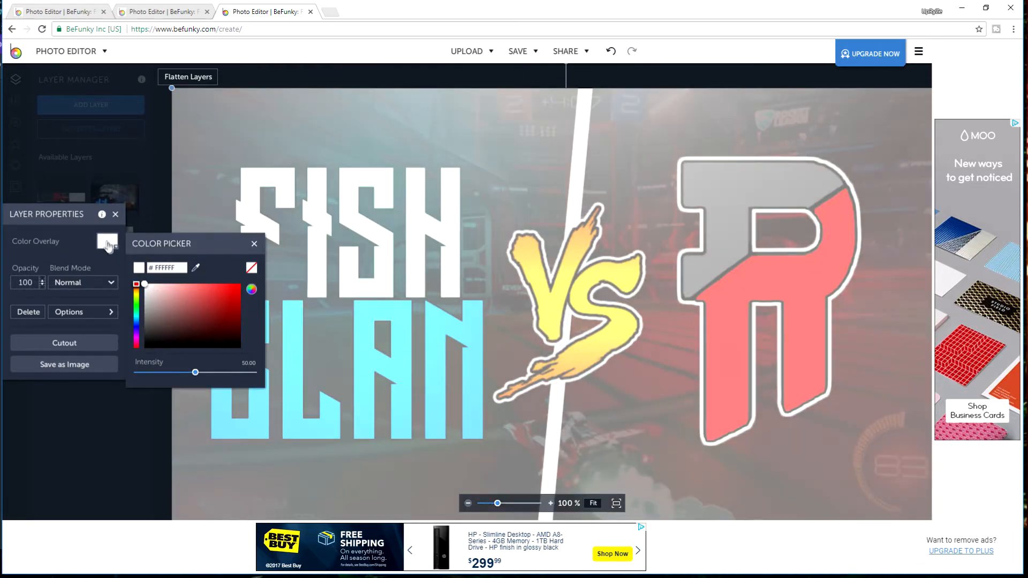
{"action": "left_click_drag", "start_coordinate": [159, 303], "coordinate": [255, 372]}
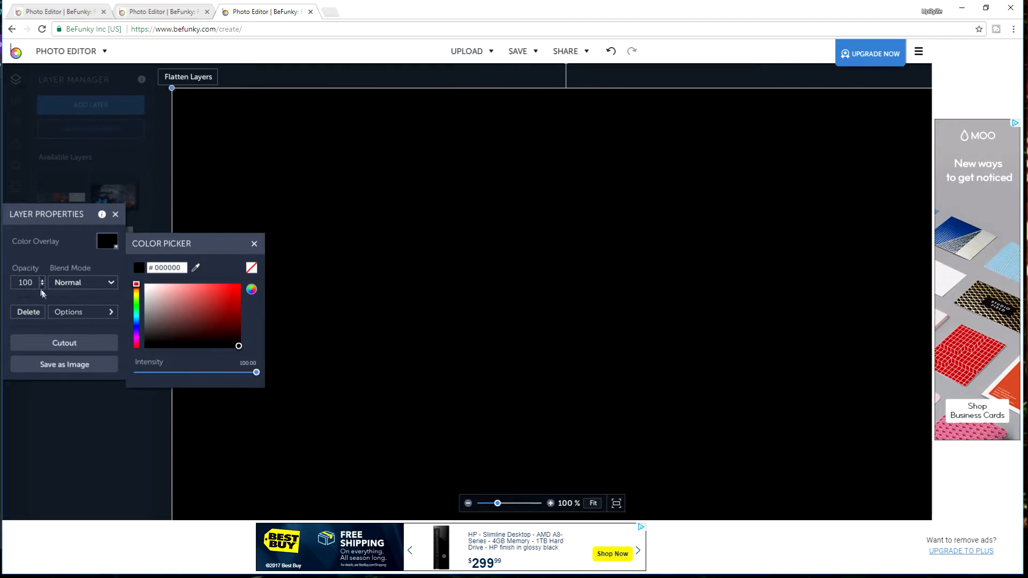
Set the black layer's opacity to 51 and shift it so it darkens the whole background.
{"action": "left_click", "coordinate": [33, 284]}
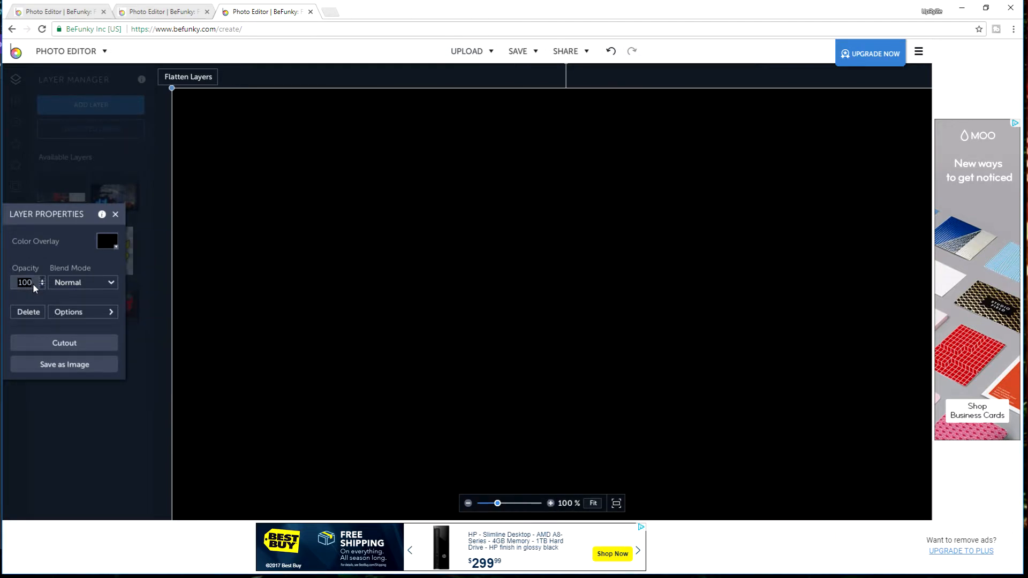
{"action": "type", "text": "45"}
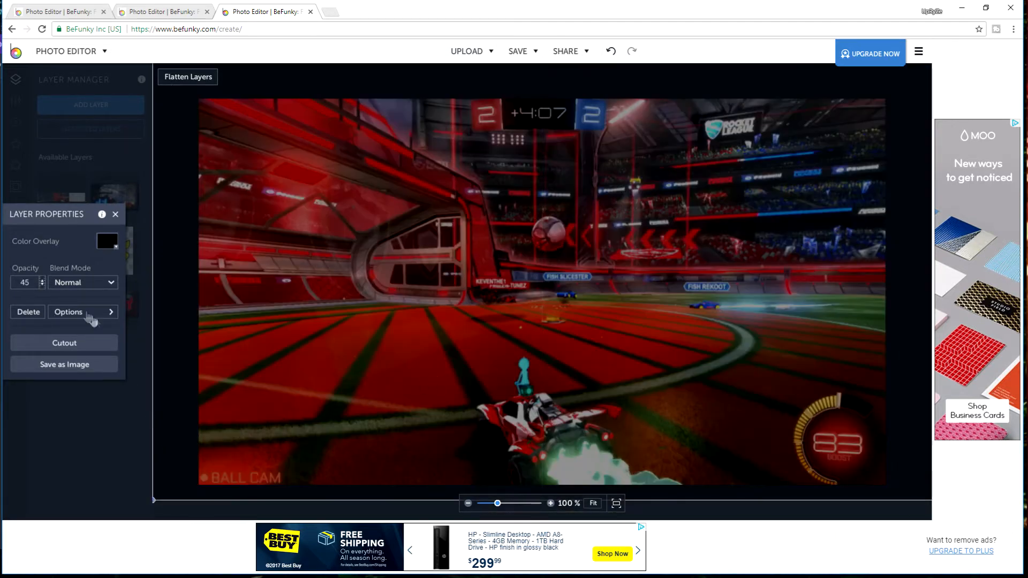
{"action": "left_click", "coordinate": [41, 280]}
{"action": "left_click", "coordinate": [42, 280]}
{"action": "left_click", "coordinate": [42, 280]}
{"action": "left_click", "coordinate": [42, 280]}
{"action": "left_click", "coordinate": [42, 280]}
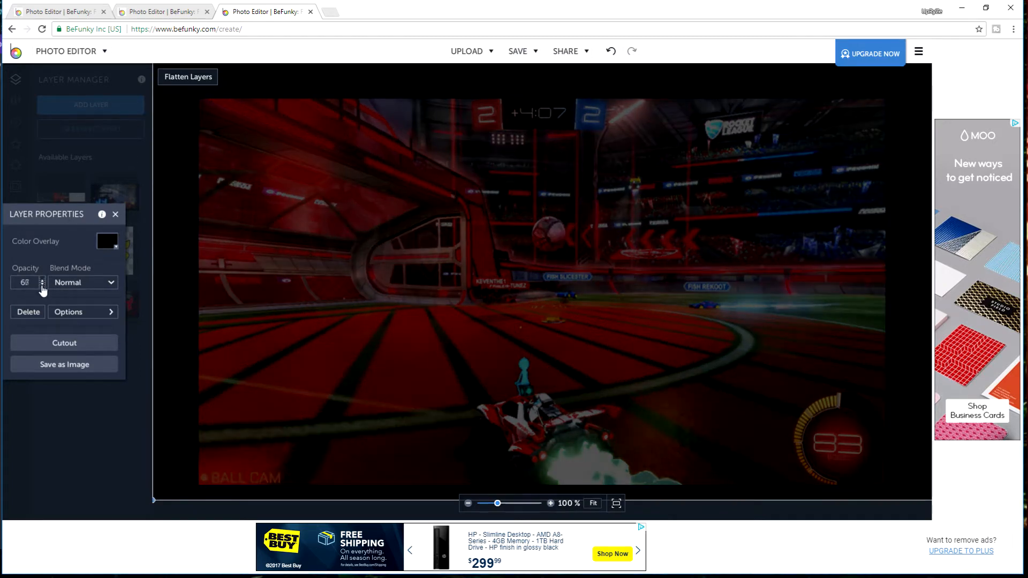
{"action": "left_click", "coordinate": [42, 285]}
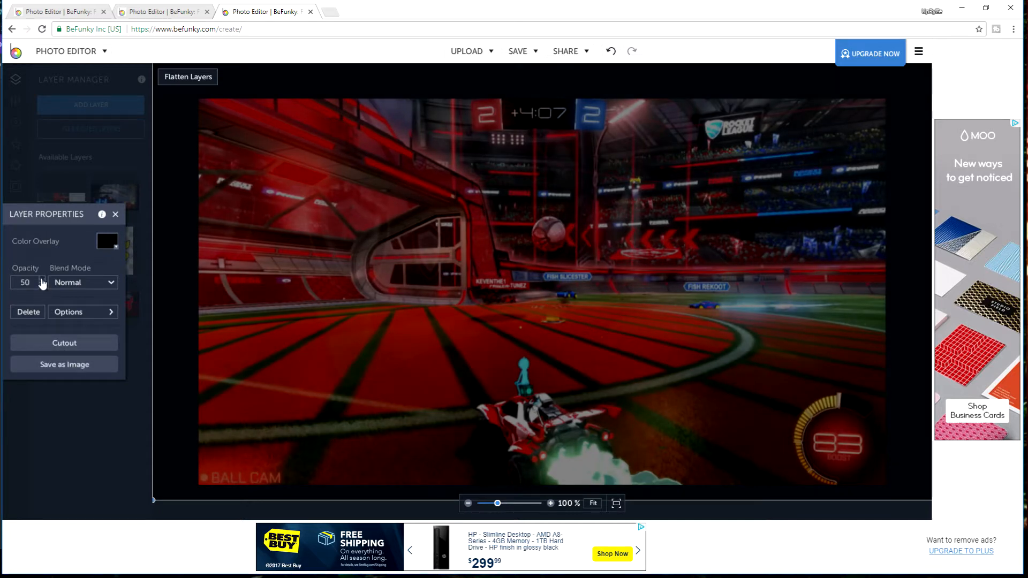
{"action": "left_click", "coordinate": [51, 394]}
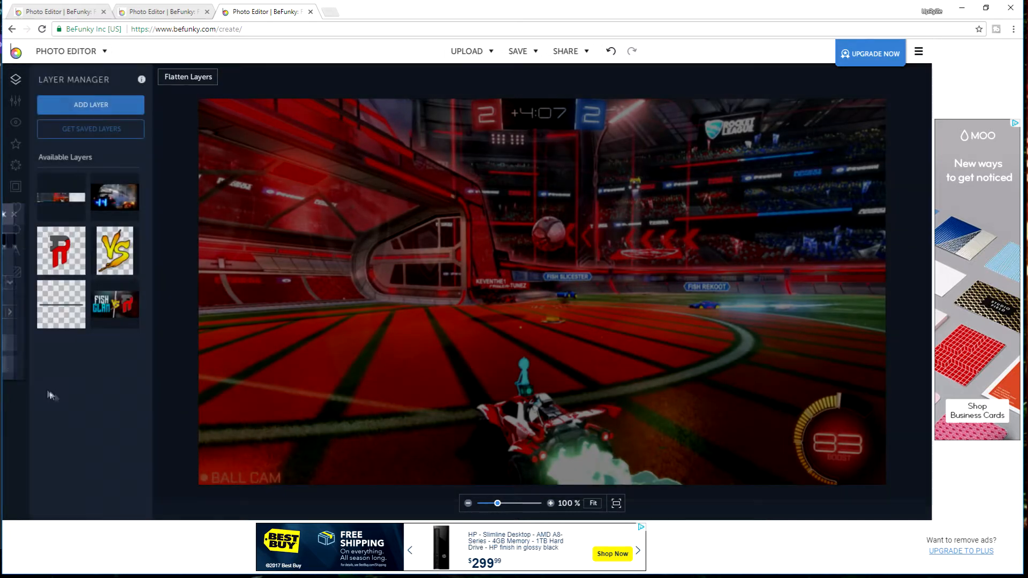
{"action": "left_click_drag", "start_coordinate": [397, 273], "coordinate": [418, 284]}
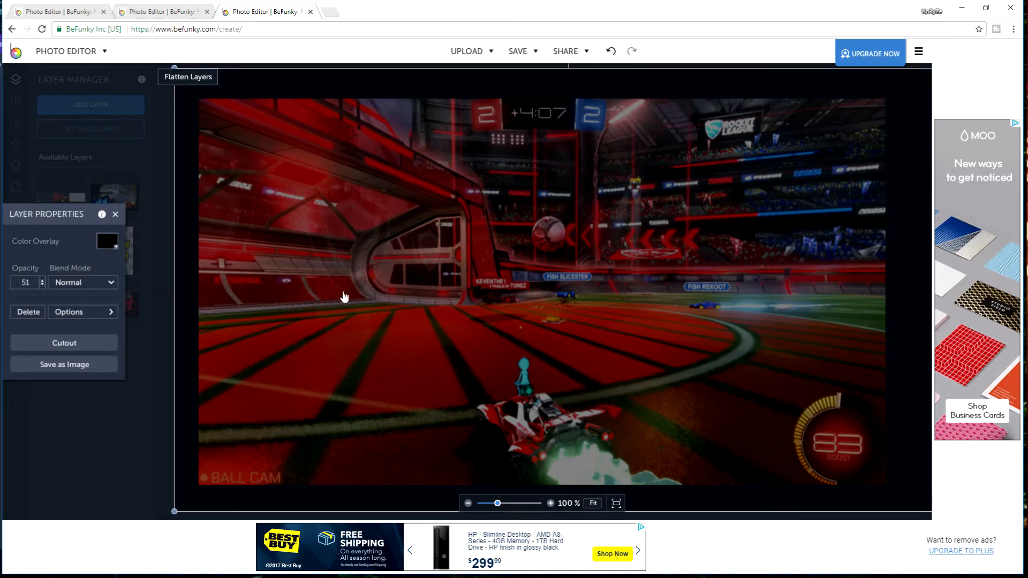
Add the line layer, rotate it to a steep diagonal, enlarge it and place it as a white divider down the middle.
{"action": "left_click", "coordinate": [573, 313]}
{"action": "left_click_drag", "start_coordinate": [514, 238], "coordinate": [399, 294]}
{"action": "left_click_drag", "start_coordinate": [478, 229], "coordinate": [317, 341]}
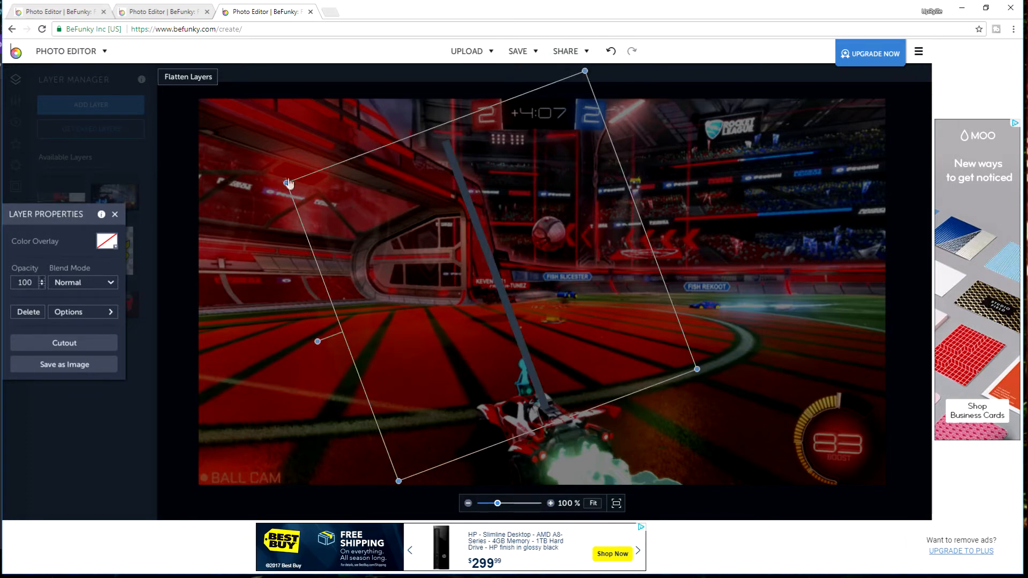
{"action": "left_click_drag", "start_coordinate": [287, 183], "coordinate": [3, 53]}
{"action": "left_click_drag", "start_coordinate": [385, 340], "coordinate": [762, 336]}
{"action": "left_click_drag", "start_coordinate": [428, 348], "coordinate": [412, 211]}
{"action": "left_click_drag", "start_coordinate": [747, 293], "coordinate": [551, 294]}
Add the picture of the car with blue flames, enlarge it, tilt it parallel to the divider and place it on the right half.
{"action": "left_click", "coordinate": [396, 329]}
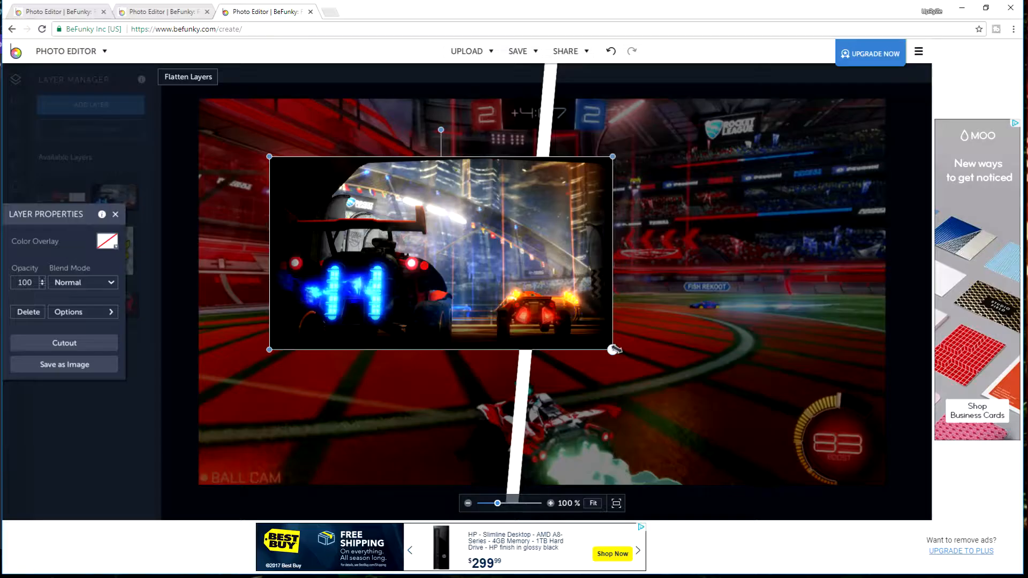
{"action": "left_click_drag", "start_coordinate": [614, 350], "coordinate": [1027, 577]}
{"action": "left_click_drag", "start_coordinate": [672, 130], "coordinate": [691, 129]}
{"action": "left_click_drag", "start_coordinate": [354, 350], "coordinate": [617, 275]}
Send the car picture backwards twice so it sits behind both the white divider and the black overlay.
{"action": "right_click", "coordinate": [607, 270]}
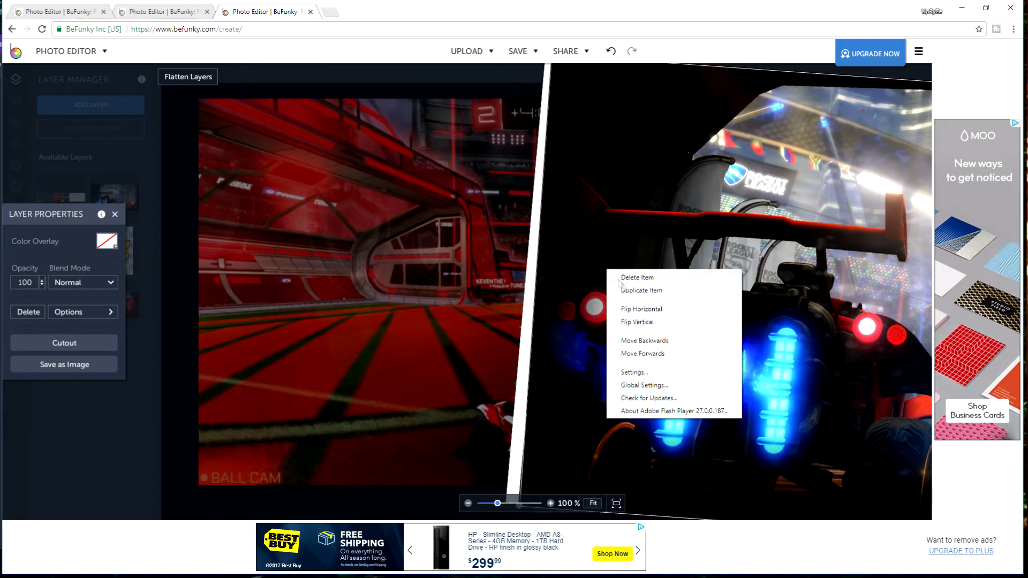
{"action": "left_click", "coordinate": [646, 341]}
{"action": "left_click", "coordinate": [149, 476]}
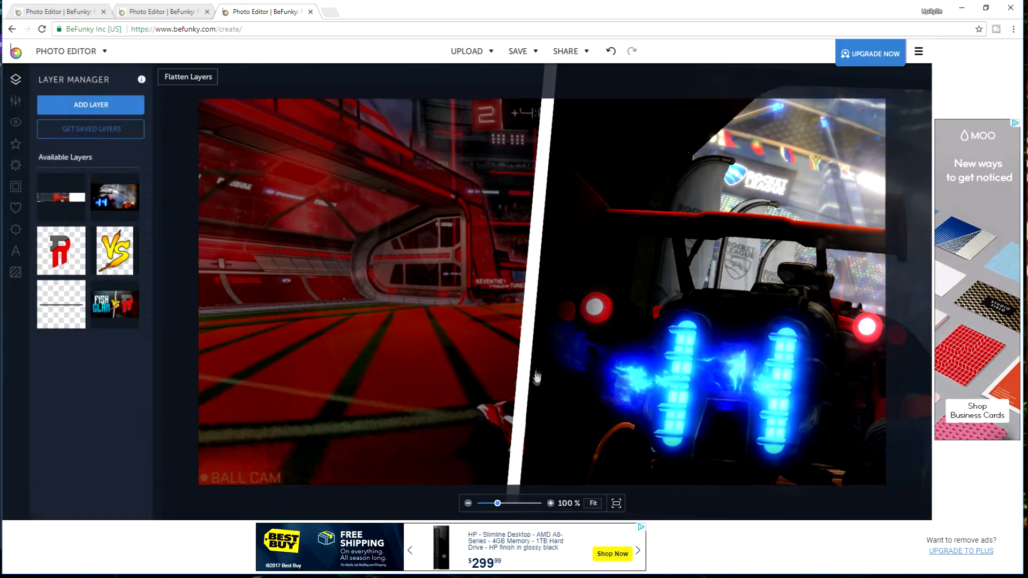
{"action": "right_click", "coordinate": [838, 295]}
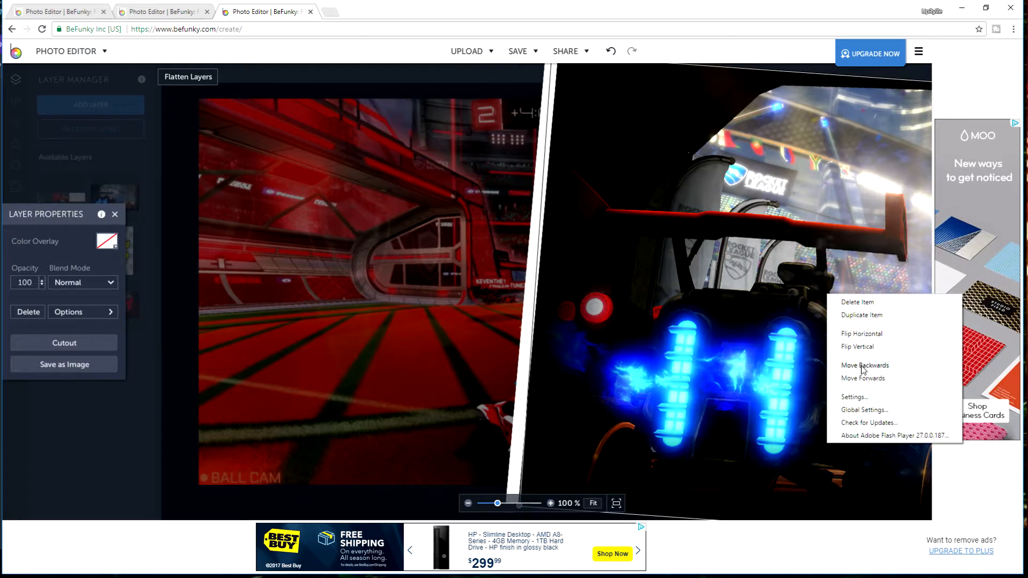
{"action": "left_click", "coordinate": [857, 367]}
{"action": "left_click", "coordinate": [63, 464]}
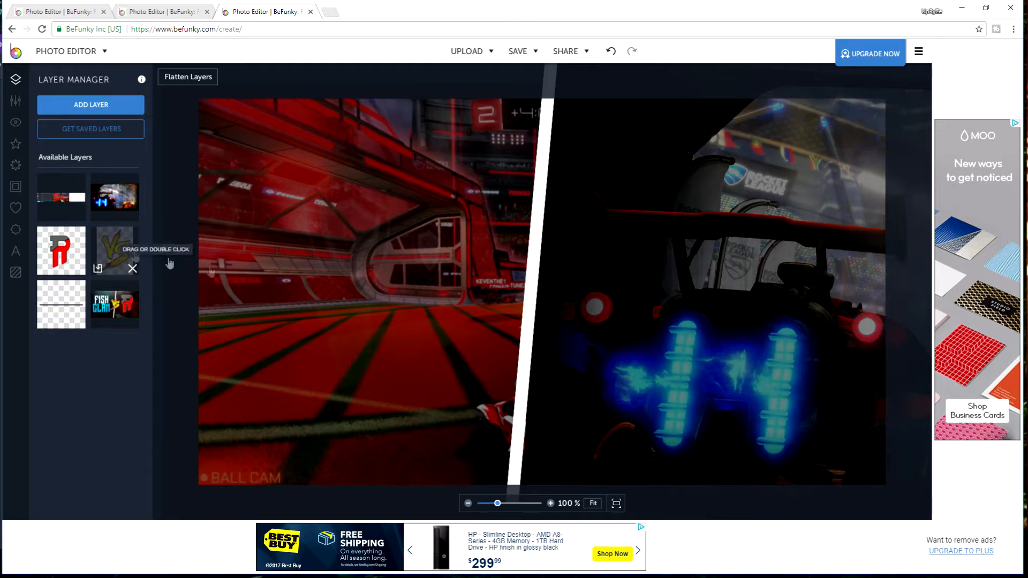
Place the yellow VS graphic over the middle of the divider and the enlarged grey-and-red R logo on the right half.
{"action": "left_click_drag", "start_coordinate": [115, 250], "coordinate": [551, 354]}
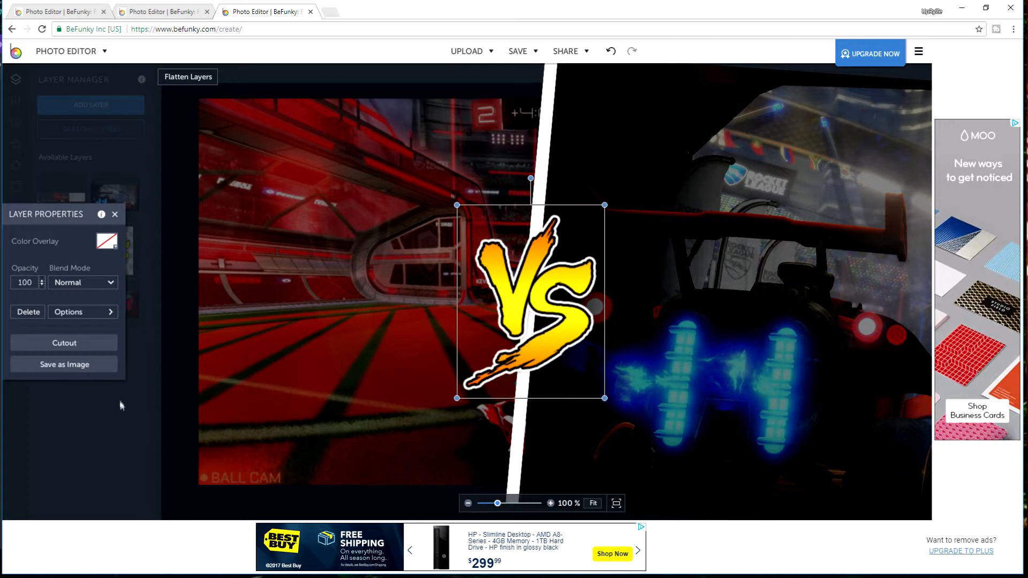
{"action": "left_click", "coordinate": [81, 427]}
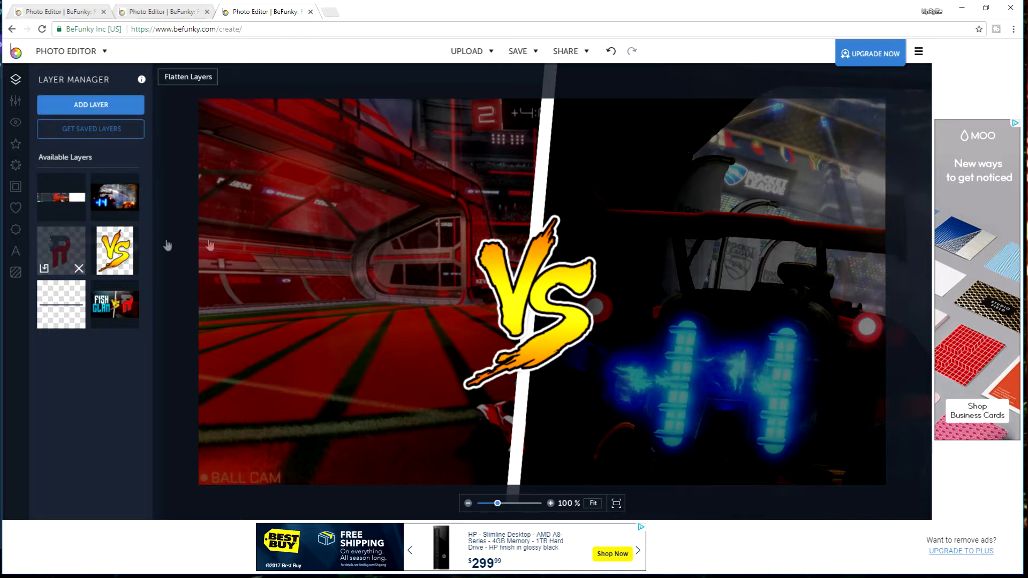
{"action": "left_click_drag", "start_coordinate": [61, 250], "coordinate": [765, 282]}
{"action": "left_click", "coordinate": [108, 453]}
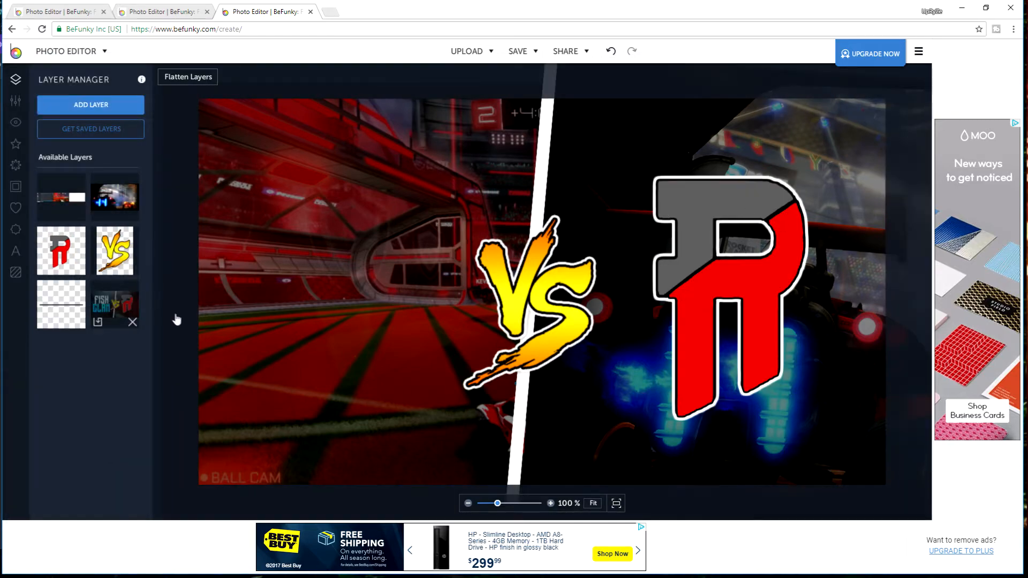
Add a text item with the Captured preset and place it on the left half of the image.
{"action": "left_click", "coordinate": [16, 251]}
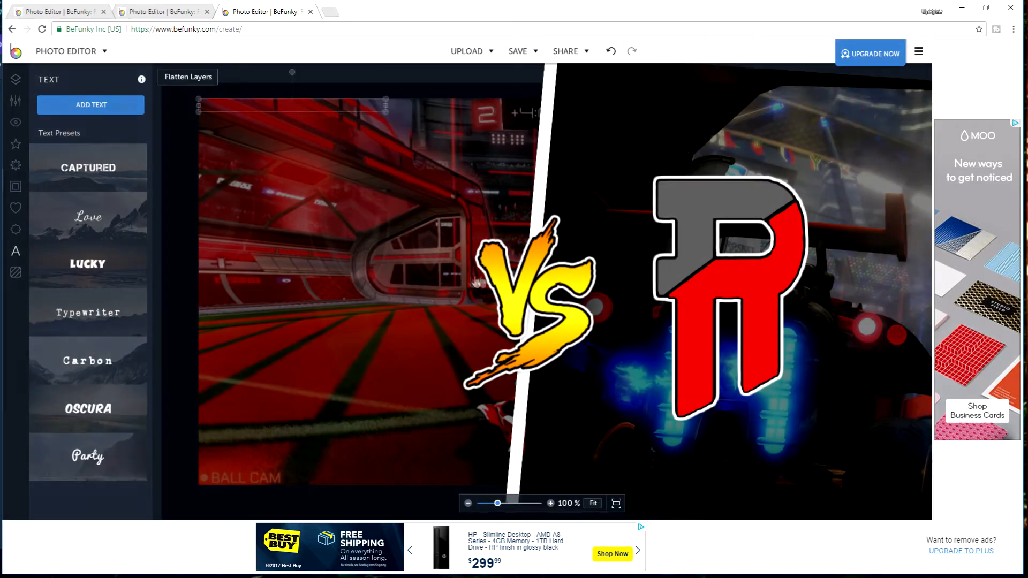
{"action": "left_click", "coordinate": [109, 176]}
{"action": "left_click_drag", "start_coordinate": [527, 296], "coordinate": [360, 271]}
Change the new text's font to Long Shot from the installed fonts.
{"action": "left_click", "coordinate": [64, 215]}
{"action": "left_click", "coordinate": [224, 180]}
{"action": "scroll", "coordinate": [222, 281], "scroll_direction": "down", "scroll_amount": 3}
{"action": "scroll", "coordinate": [223, 282], "scroll_direction": "down", "scroll_amount": 6}
{"action": "scroll", "coordinate": [221, 282], "scroll_direction": "down", "scroll_amount": 1}
{"action": "scroll", "coordinate": [168, 296], "scroll_direction": "down", "scroll_amount": 2}
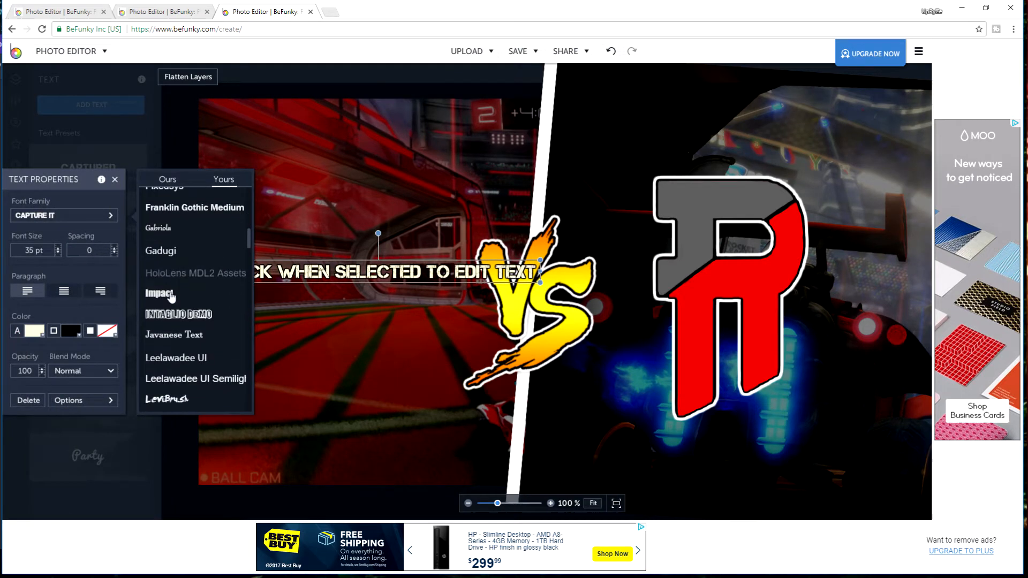
{"action": "left_click", "coordinate": [168, 299]}
Enter FISH as the text at 273 pt and position a matching CLAN text directly beneath it.
{"action": "left_click", "coordinate": [377, 279]}
{"action": "type", "text": "FISH"}
{"action": "key", "text": "Return"}
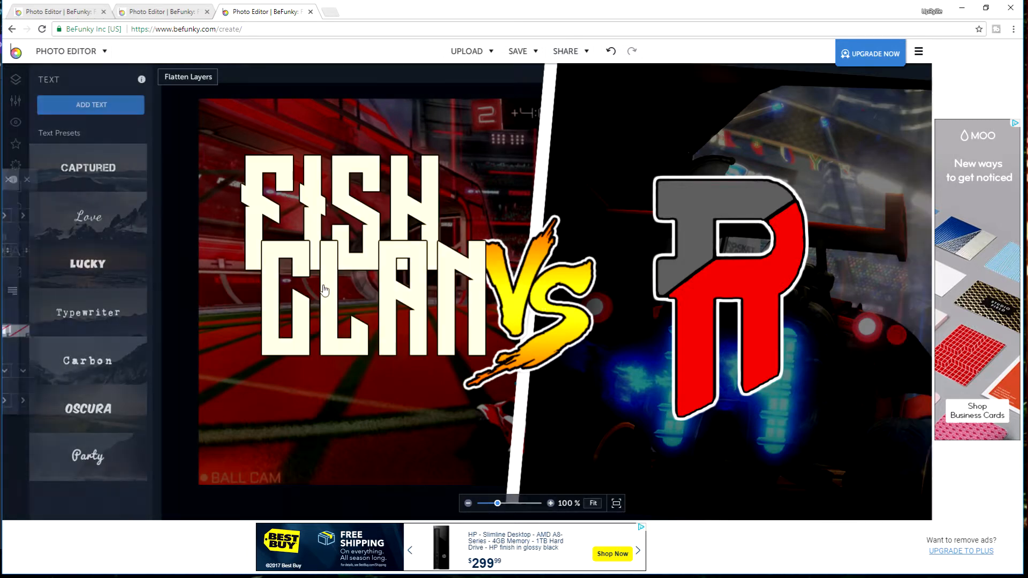
{"action": "left_click_drag", "start_coordinate": [324, 292], "coordinate": [300, 361]}
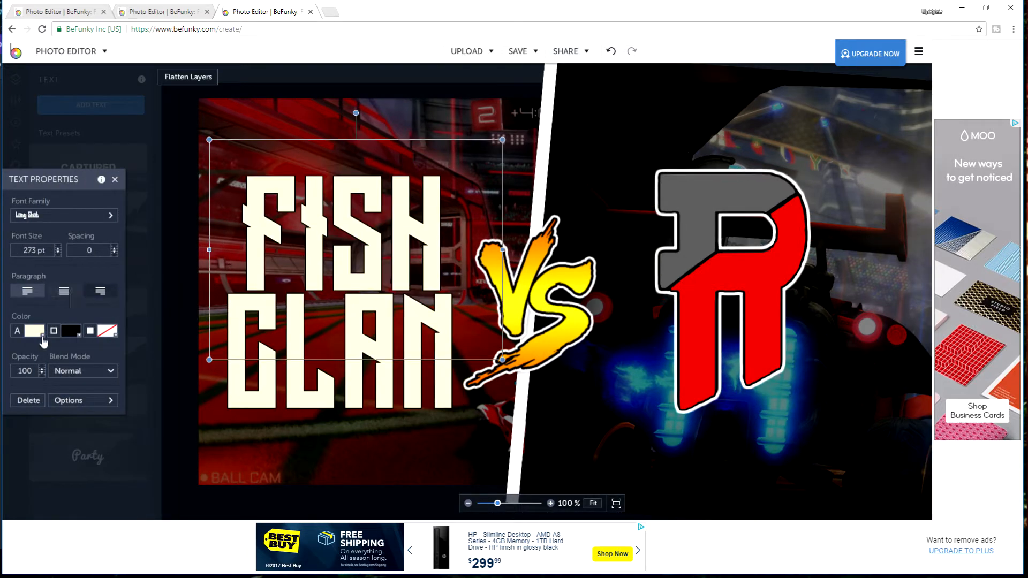
Color the FISH text white and the CLAN text blue.
{"action": "left_click", "coordinate": [34, 330]}
{"action": "left_click_drag", "start_coordinate": [109, 400], "coordinate": [70, 373]}
{"action": "left_click", "coordinate": [145, 231]}
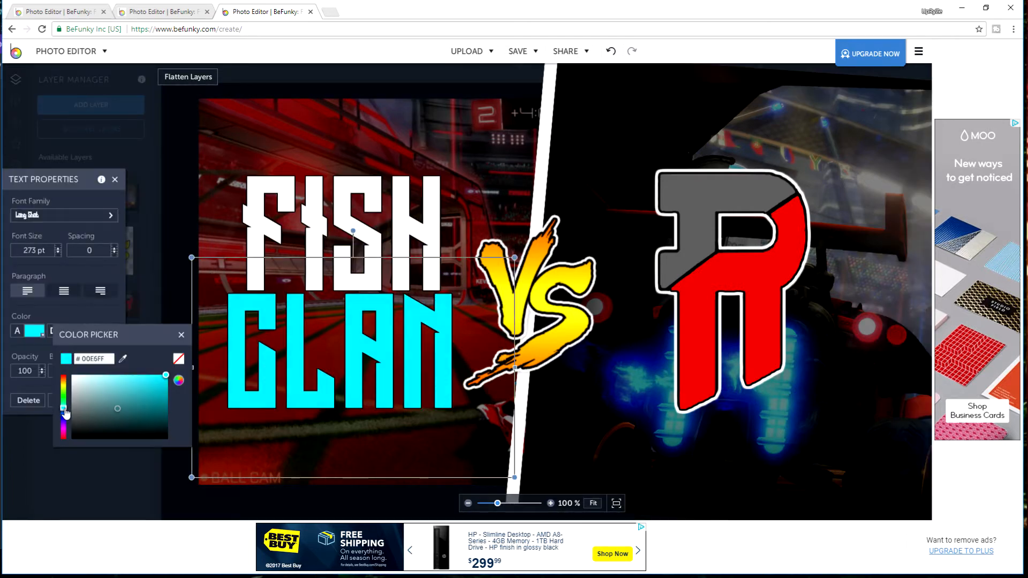
{"action": "left_click_drag", "start_coordinate": [65, 413], "coordinate": [64, 415]}
{"action": "left_click", "coordinate": [24, 429]}
Place the finished FISH CLAN VS image on the canvas as a color reference.
{"action": "left_click_drag", "start_coordinate": [113, 304], "coordinate": [631, 220]}
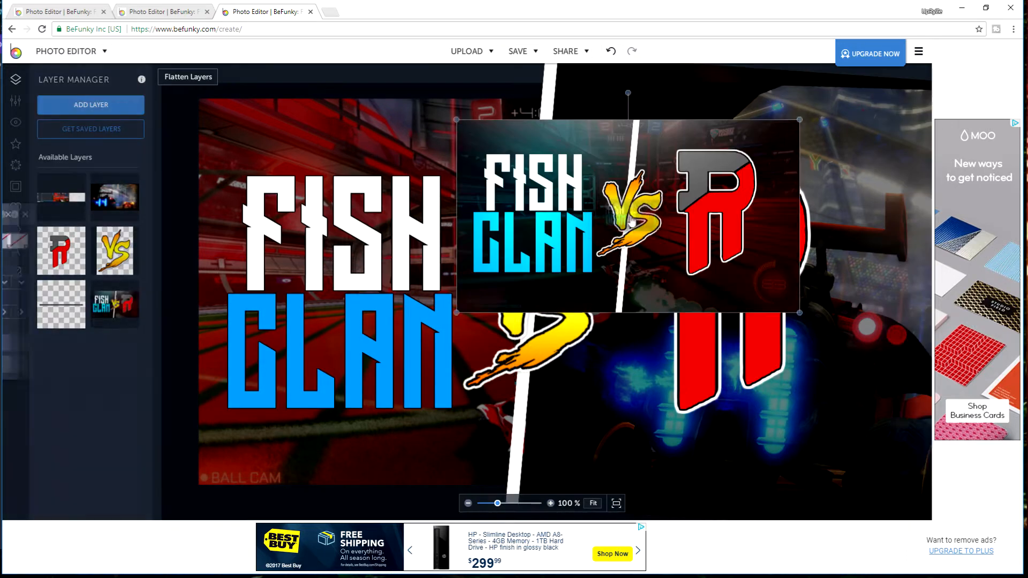
{"action": "left_click", "coordinate": [113, 247]}
{"action": "left_click", "coordinate": [196, 268]}
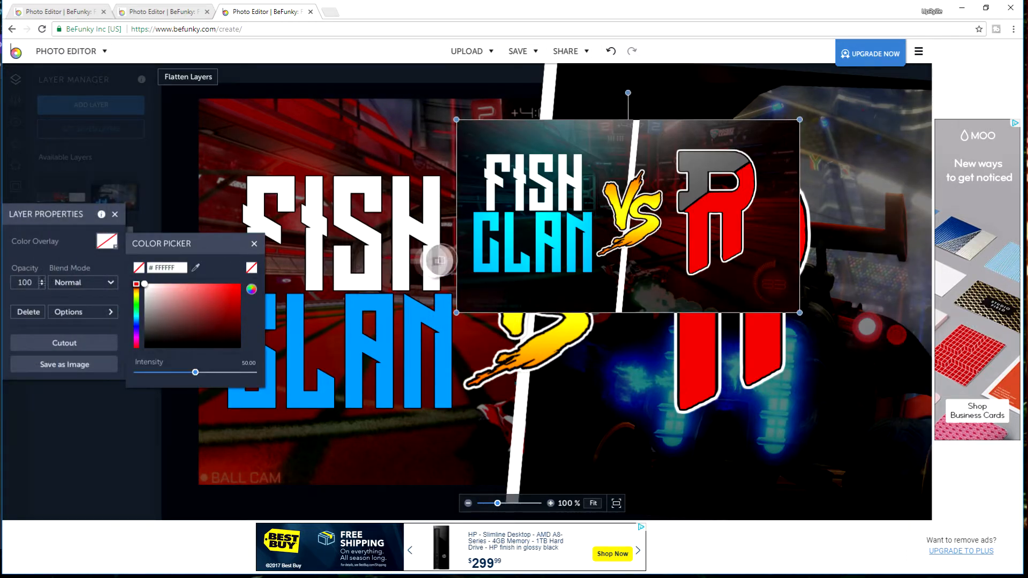
{"action": "left_click", "coordinate": [510, 248]}
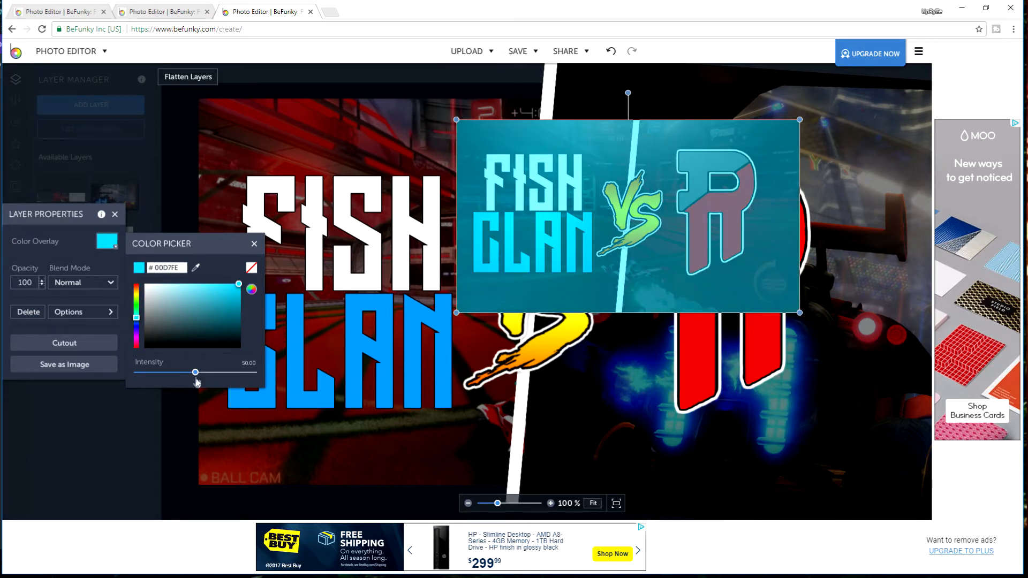
{"action": "left_click_drag", "start_coordinate": [195, 373], "coordinate": [60, 378]}
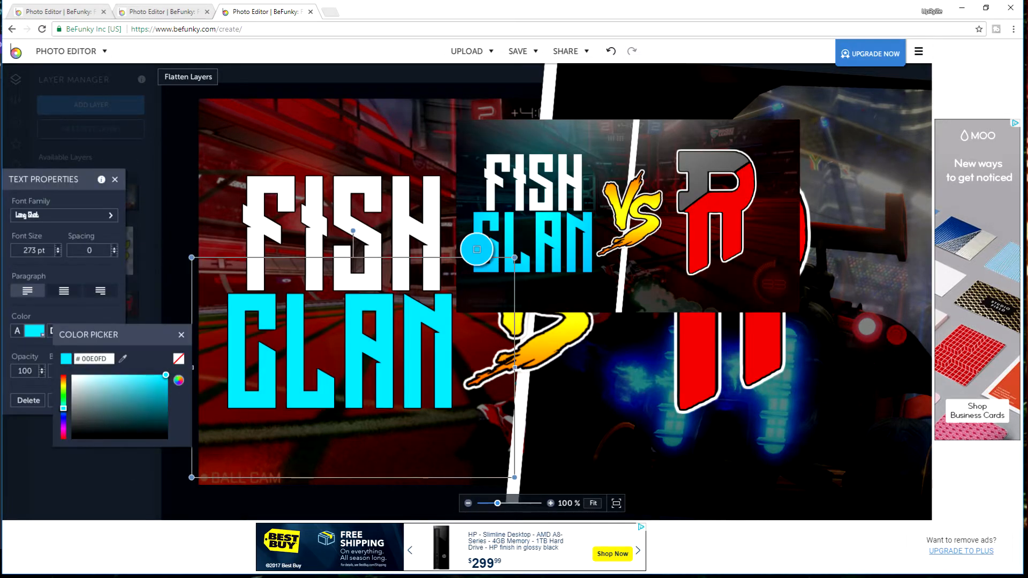
Sample the light blue of the reference image's CLAN lettering as the large CLAN text's color.
{"action": "left_click", "coordinate": [476, 250]}
{"action": "left_click", "coordinate": [101, 304]}
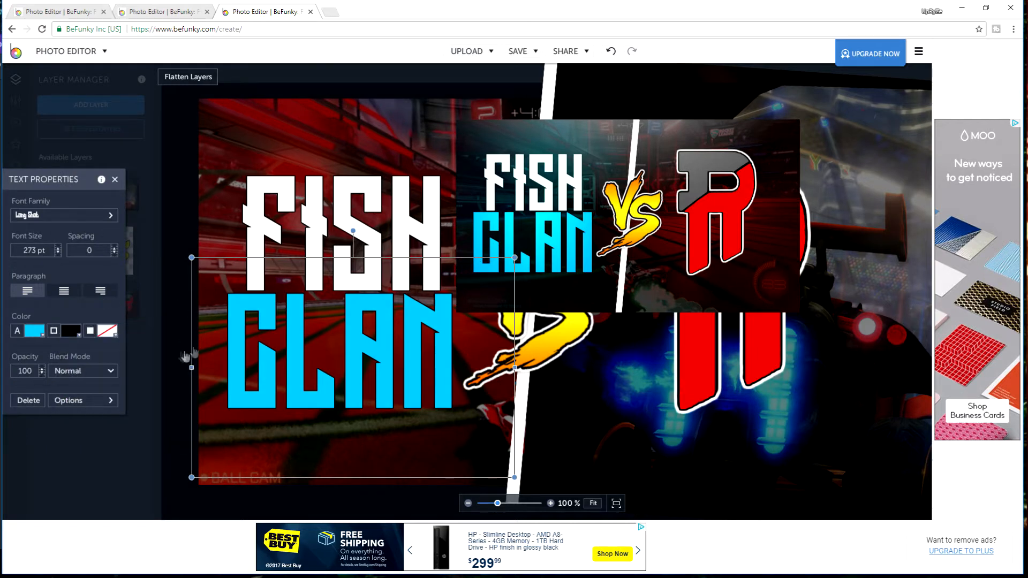
Remove the black outline from both the CLAN text and the FISH text.
{"action": "left_click", "coordinate": [71, 331]}
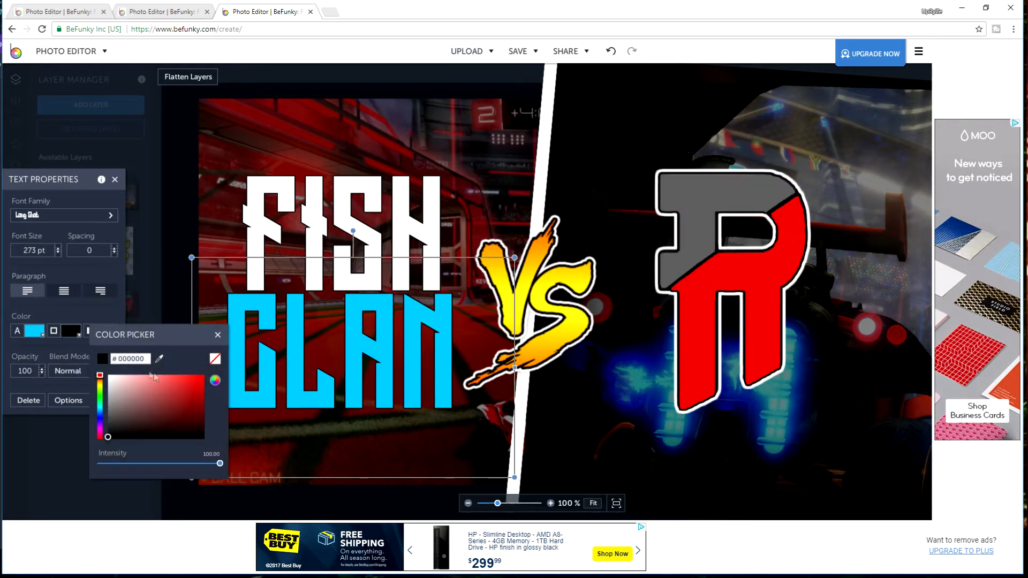
{"action": "left_click", "coordinate": [215, 359]}
{"action": "left_click", "coordinate": [117, 302]}
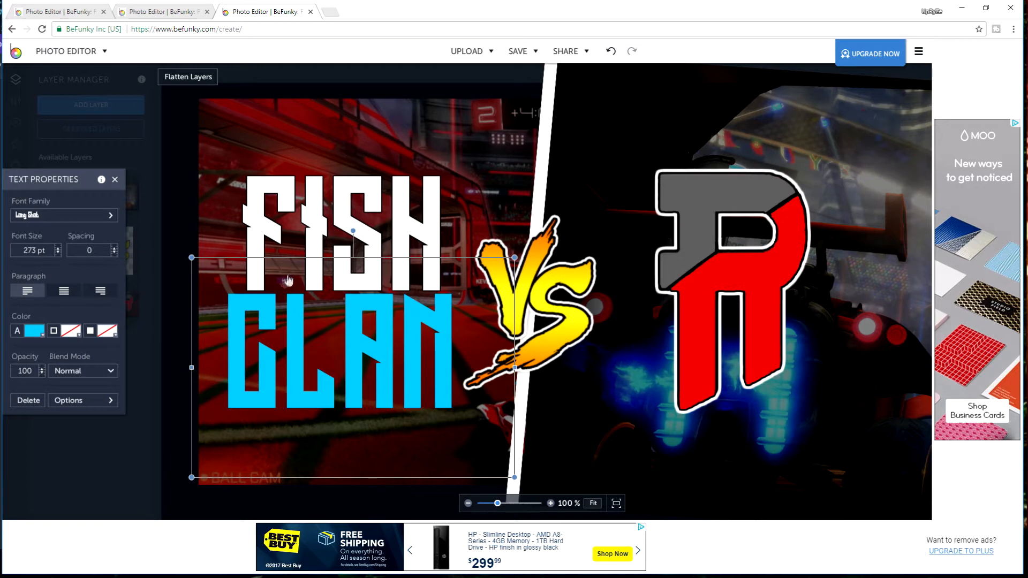
{"action": "left_click", "coordinate": [260, 222]}
{"action": "left_click", "coordinate": [63, 330]}
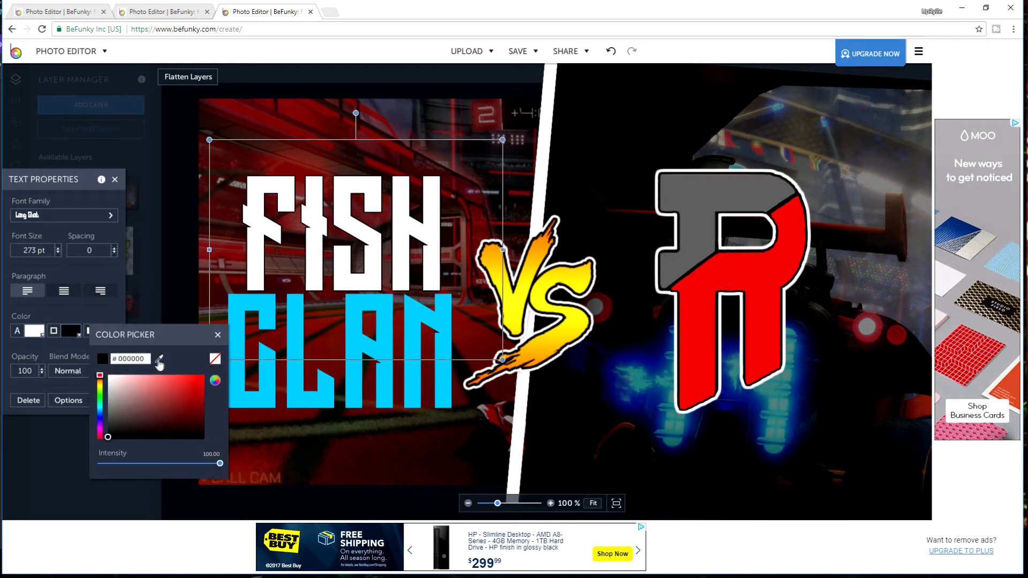
{"action": "left_click", "coordinate": [217, 360]}
{"action": "left_click", "coordinate": [117, 445]}
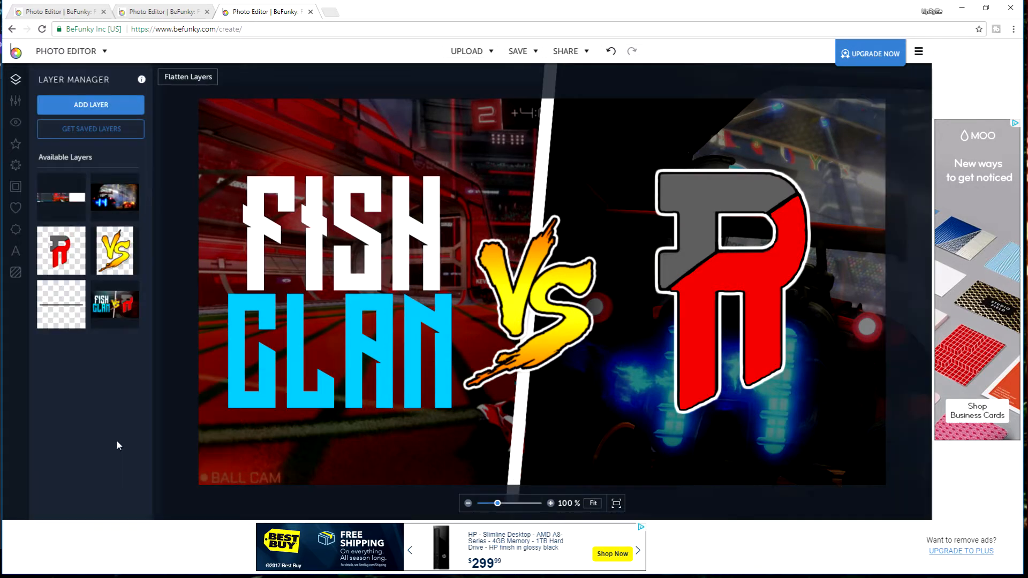
Place the finished FISH CLAN VS reference image over the canvas to compare it with the design, and remove it.
{"action": "left_click_drag", "start_coordinate": [114, 304], "coordinate": [576, 365]}
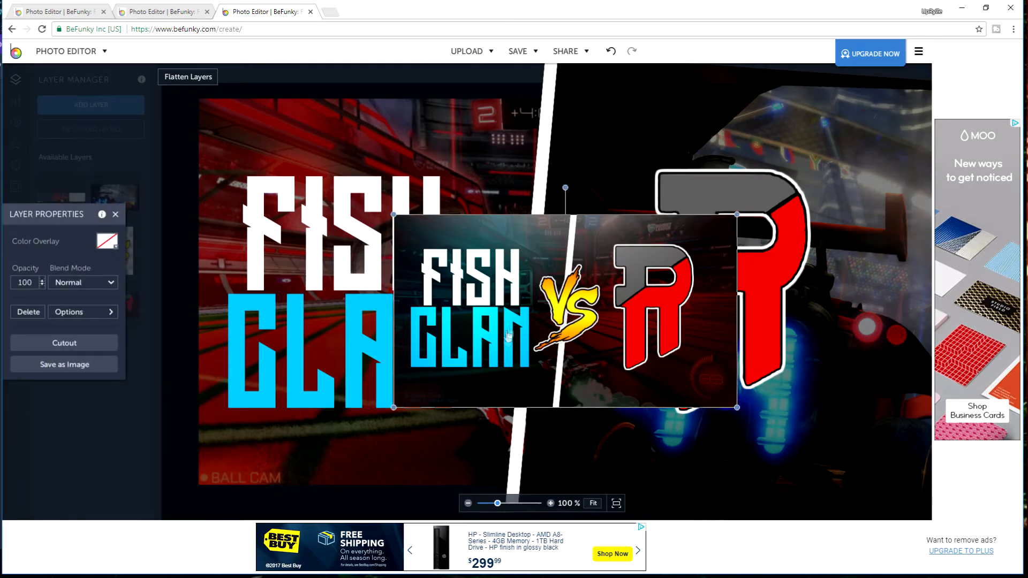
{"action": "left_click_drag", "start_coordinate": [542, 338], "coordinate": [510, 328]}
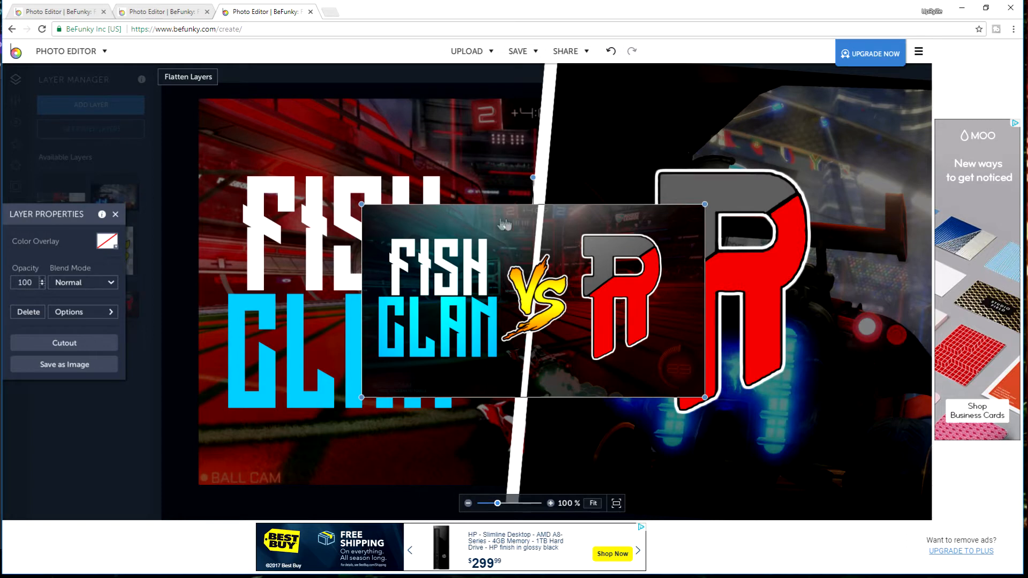
{"action": "key", "text": "Delete"}
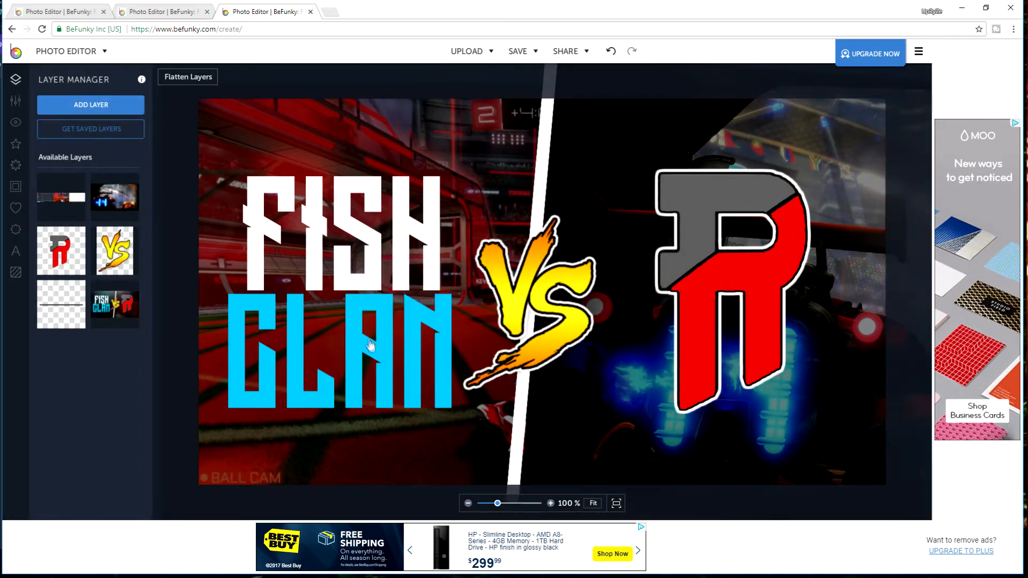
Increase the opacity of the black overlay layer to darken the background.
{"action": "left_click", "coordinate": [277, 111]}
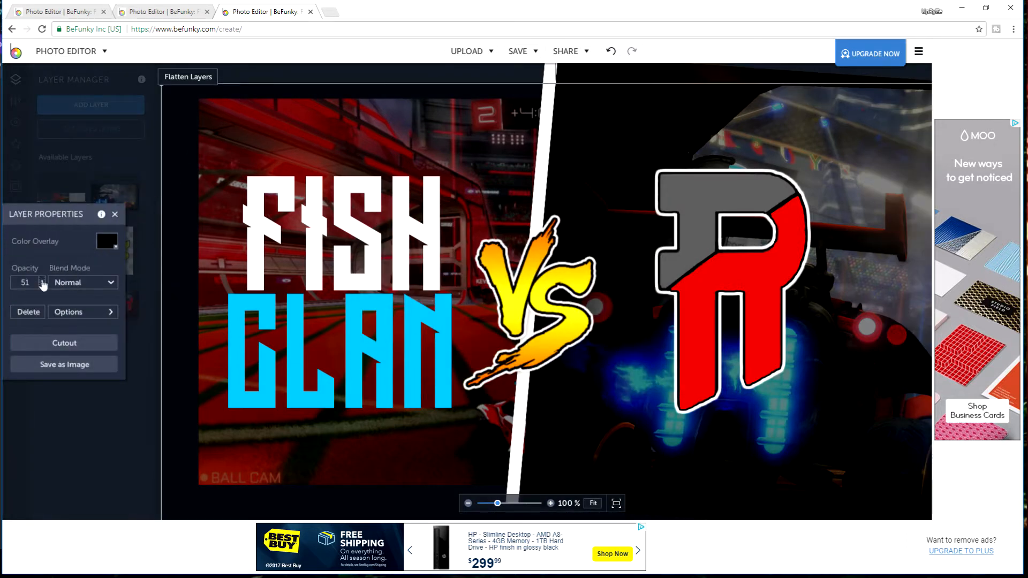
{"action": "key", "text": "Delete"}
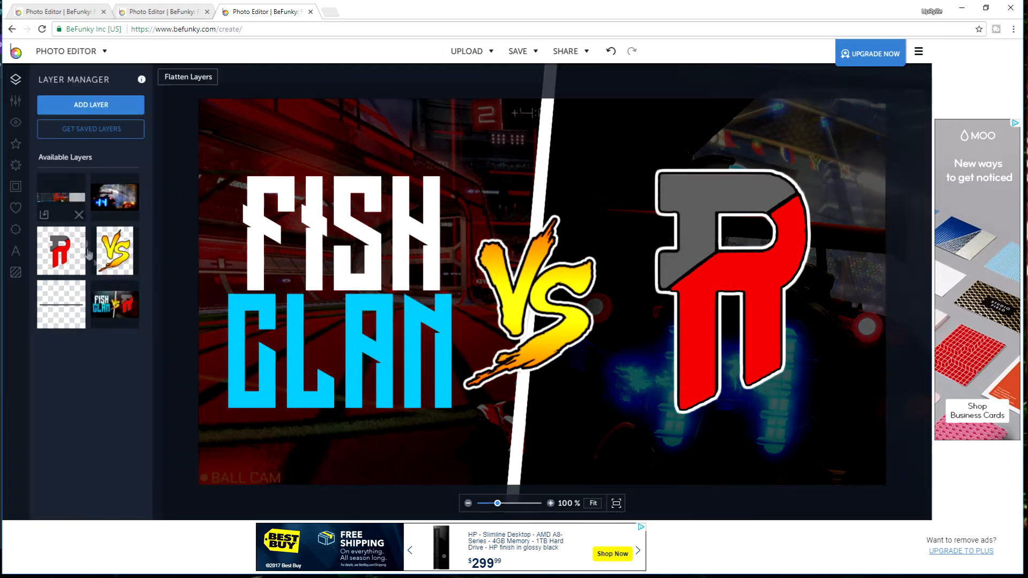
Add the white glow image as a layer and place it on the canvas.
{"action": "left_click", "coordinate": [86, 107]}
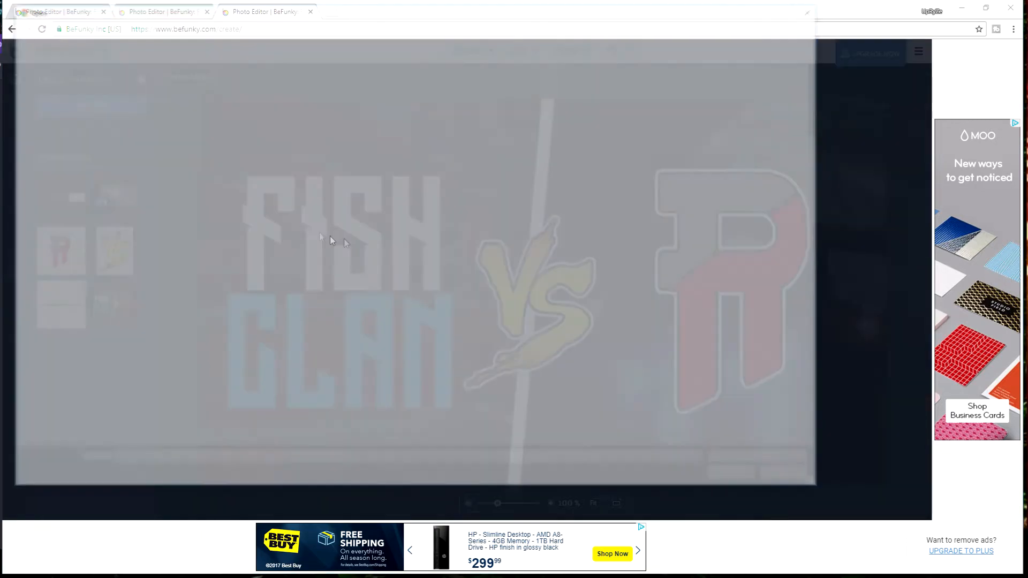
{"action": "key", "text": "Escape"}
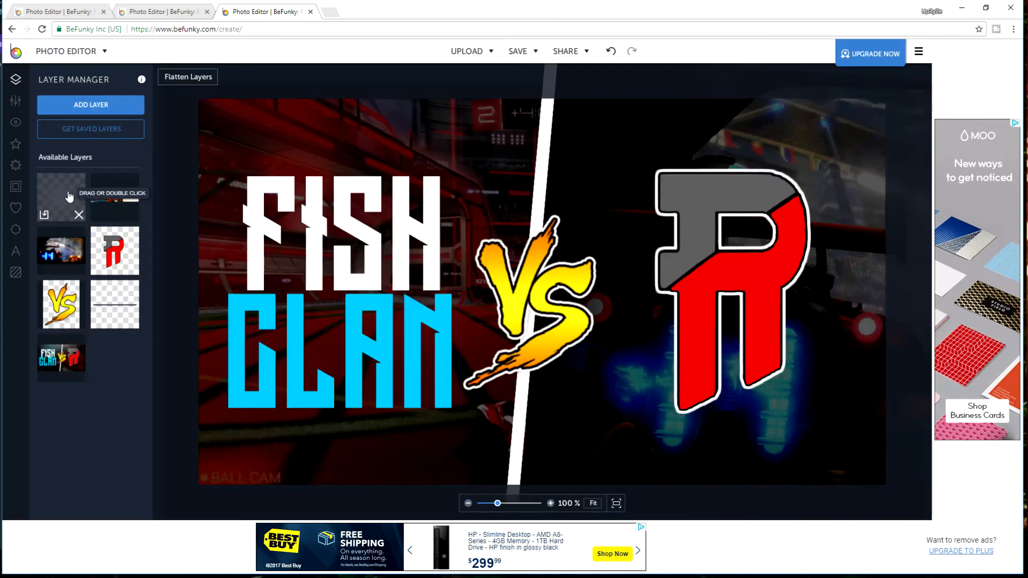
{"action": "left_click_drag", "start_coordinate": [72, 186], "coordinate": [460, 225]}
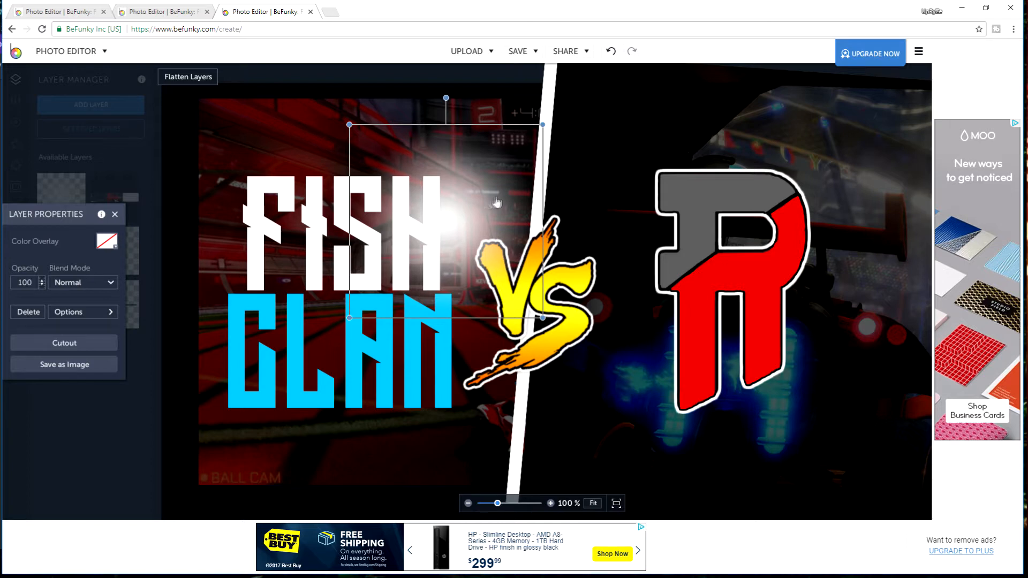
Enlarge the white glow and position it mostly above the canvas so light falls from the top edge near the divider.
{"action": "left_click_drag", "start_coordinate": [473, 183], "coordinate": [375, 104]}
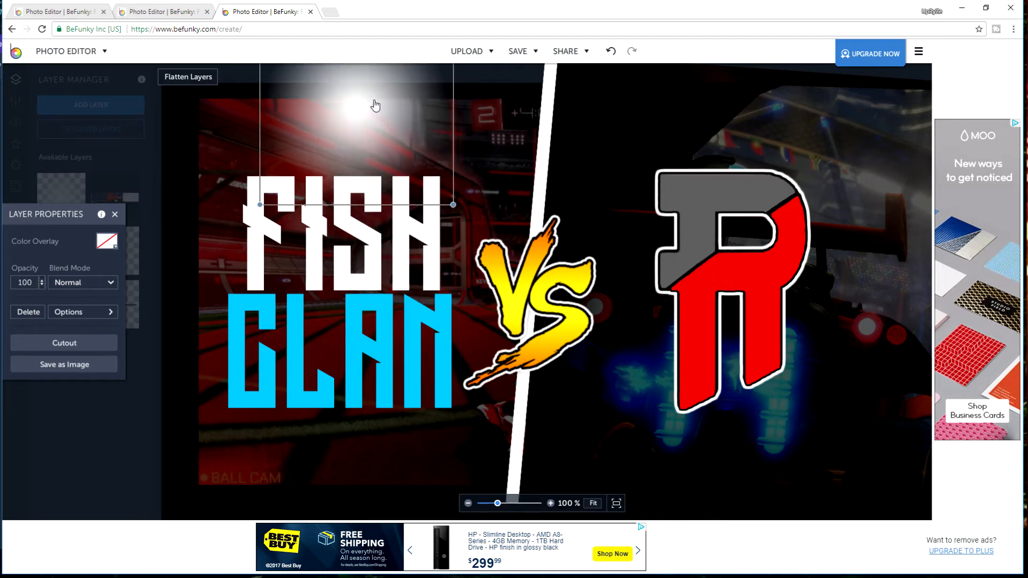
{"action": "left_click_drag", "start_coordinate": [453, 205], "coordinate": [880, 575]}
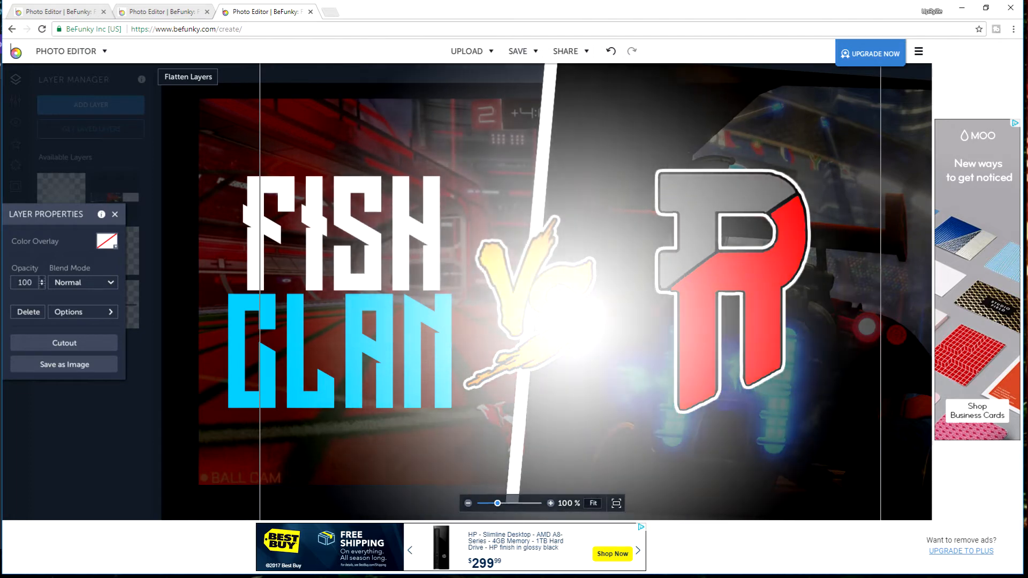
{"action": "left_click_drag", "start_coordinate": [639, 450], "coordinate": [631, 341]}
{"action": "left_click_drag", "start_coordinate": [598, 376], "coordinate": [609, 391]}
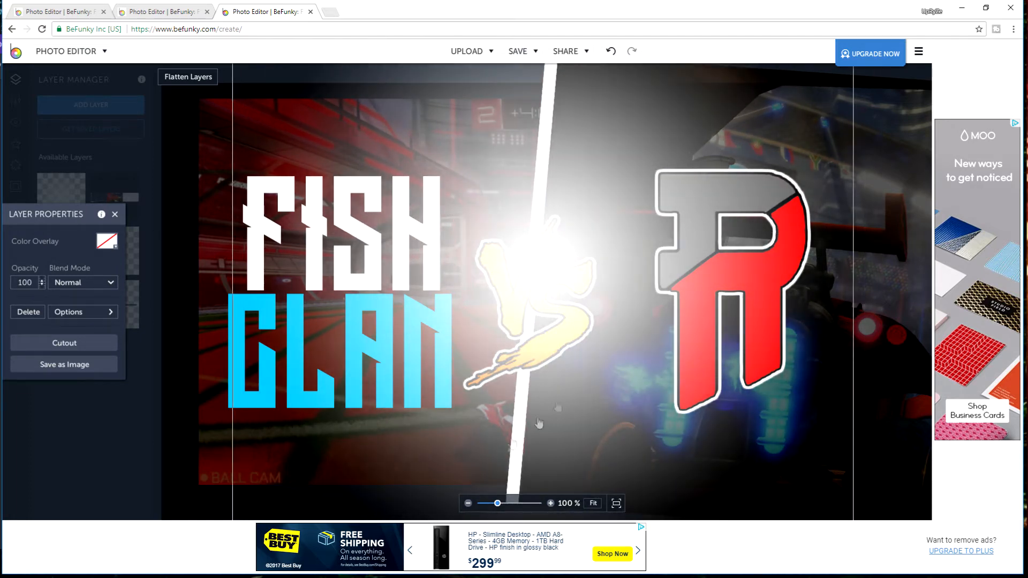
{"action": "left_click_drag", "start_coordinate": [640, 354], "coordinate": [525, 105]}
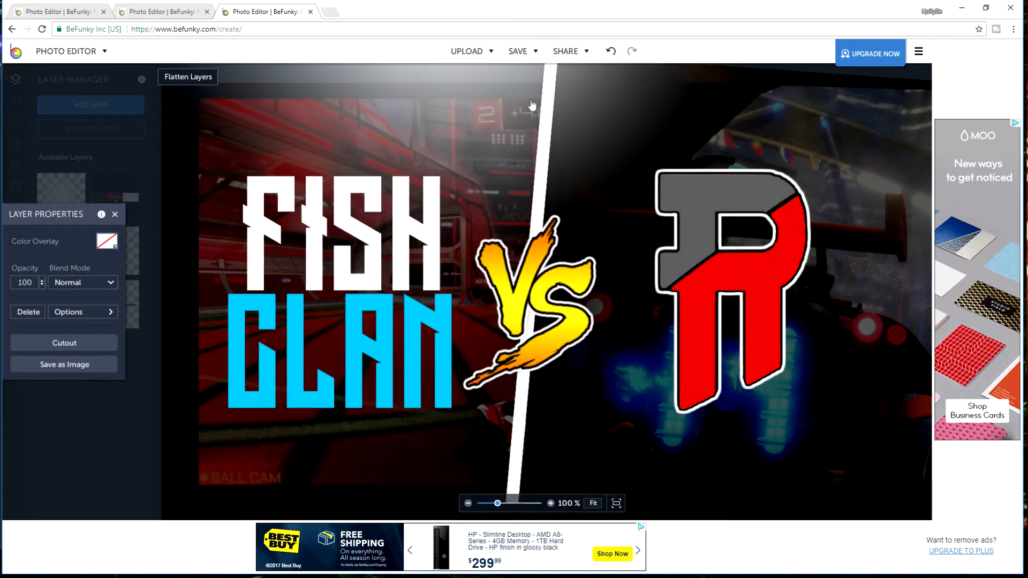
{"action": "left_click", "coordinate": [146, 425]}
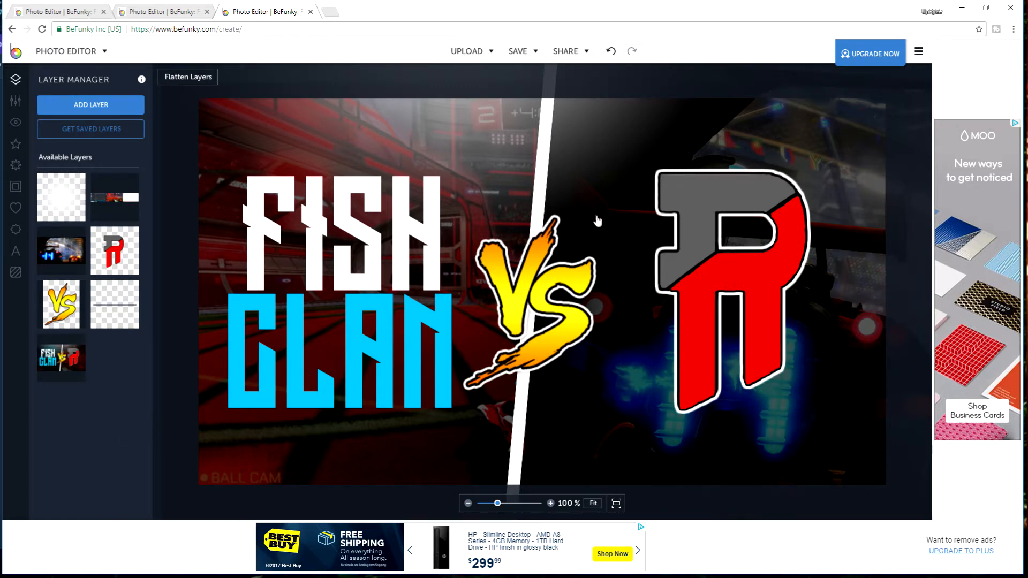
Compare the design with and without the white glow, and against the finished reference image.
{"action": "left_click", "coordinate": [437, 118]}
{"action": "left_click", "coordinate": [66, 408]}
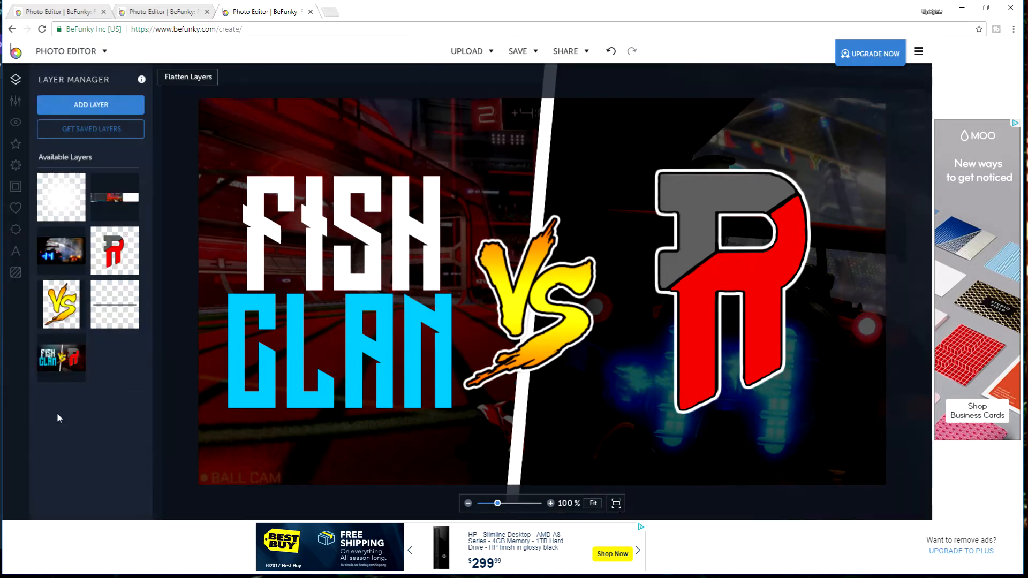
{"action": "left_click", "coordinate": [609, 53]}
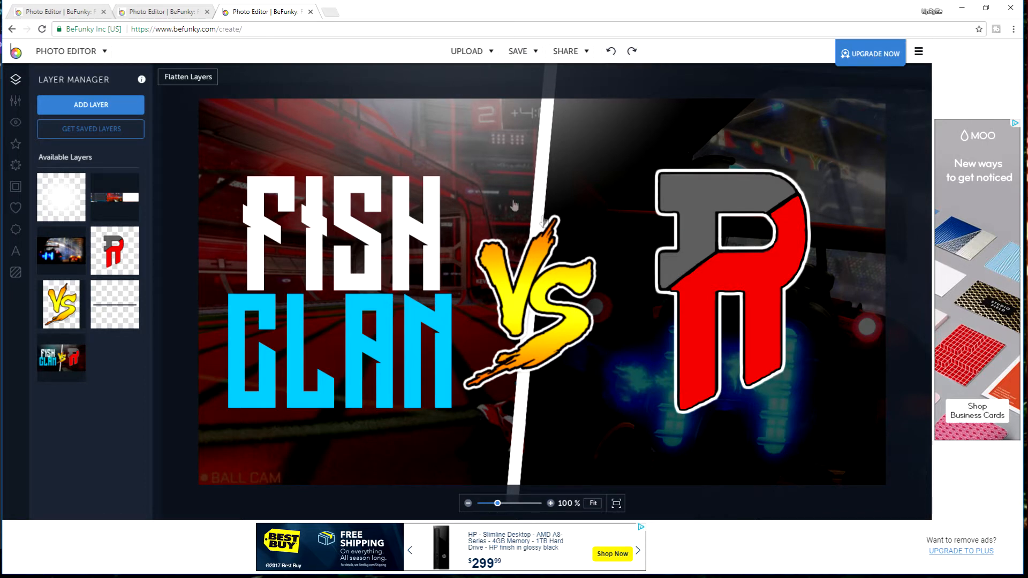
{"action": "left_click", "coordinate": [61, 358]}
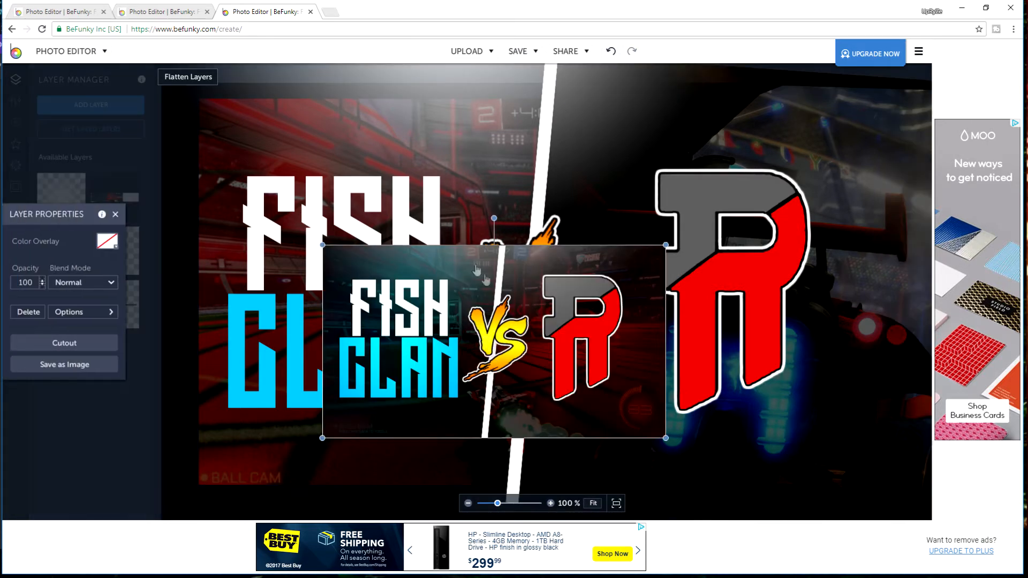
{"action": "key", "text": "Delete"}
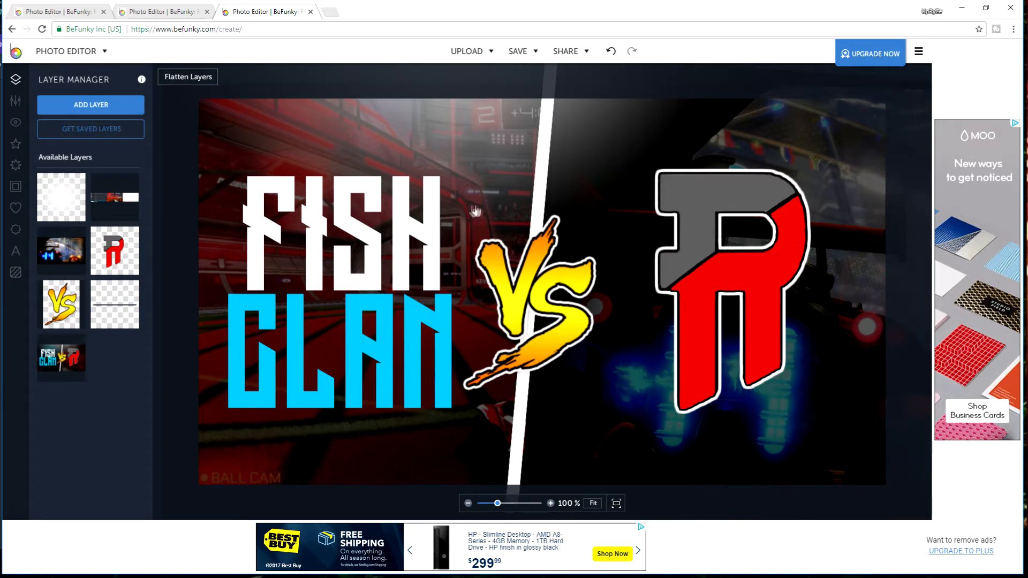
Duplicate the white glow, shrink the copy slightly and center it over the FISH CLAN text.
{"action": "left_click", "coordinate": [409, 92]}
{"action": "right_click", "coordinate": [408, 91]}
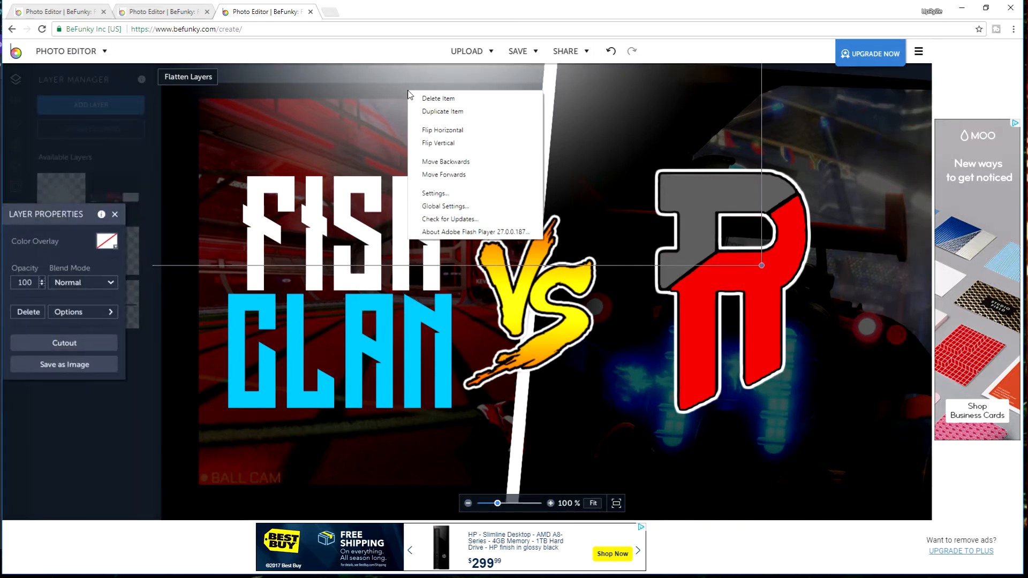
{"action": "left_click", "coordinate": [448, 111]}
{"action": "left_click_drag", "start_coordinate": [456, 103], "coordinate": [580, 293]}
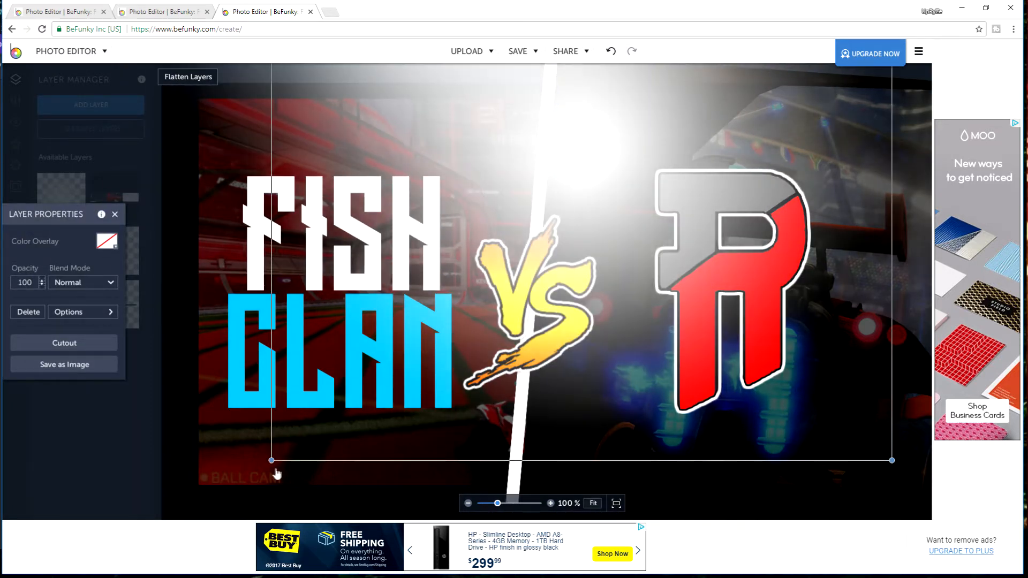
{"action": "left_click_drag", "start_coordinate": [272, 460], "coordinate": [364, 367]}
{"action": "left_click_drag", "start_coordinate": [635, 140], "coordinate": [350, 300]}
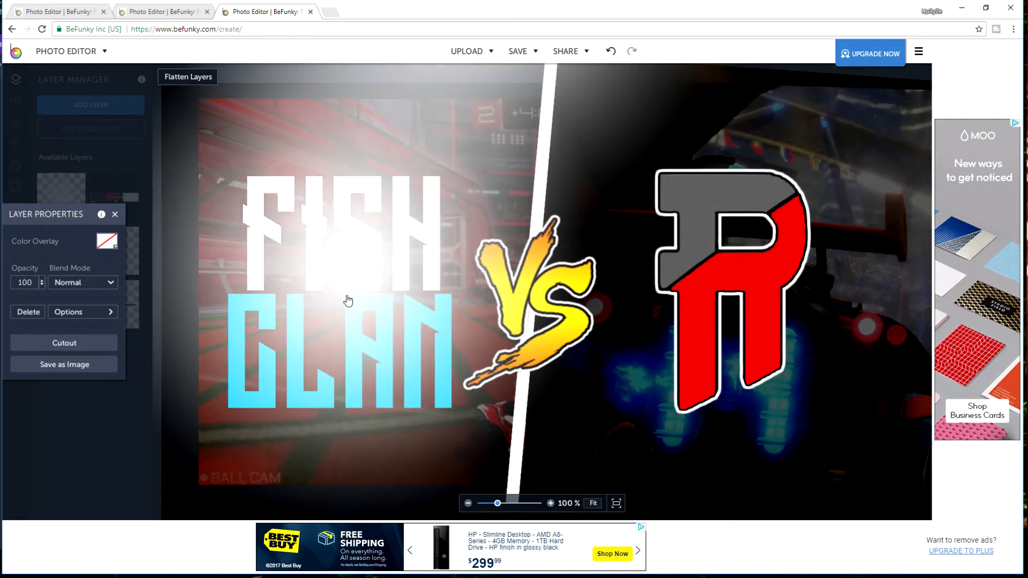
{"action": "mouse_move", "coordinate": [350, 291]}
{"action": "left_mouse_down"}
{"action": "mouse_move", "coordinate": [352, 304]}
{"action": "mouse_move", "coordinate": [339, 303]}
{"action": "left_mouse_up"}
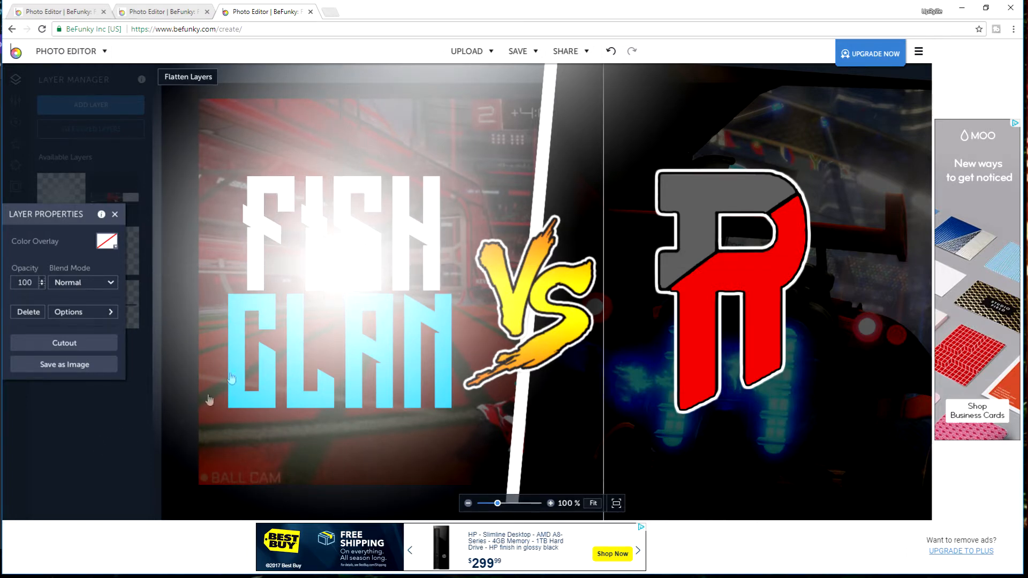
Set the blend mode of the glow over the FISH CLAN text to Overlay.
{"action": "left_click", "coordinate": [88, 284]}
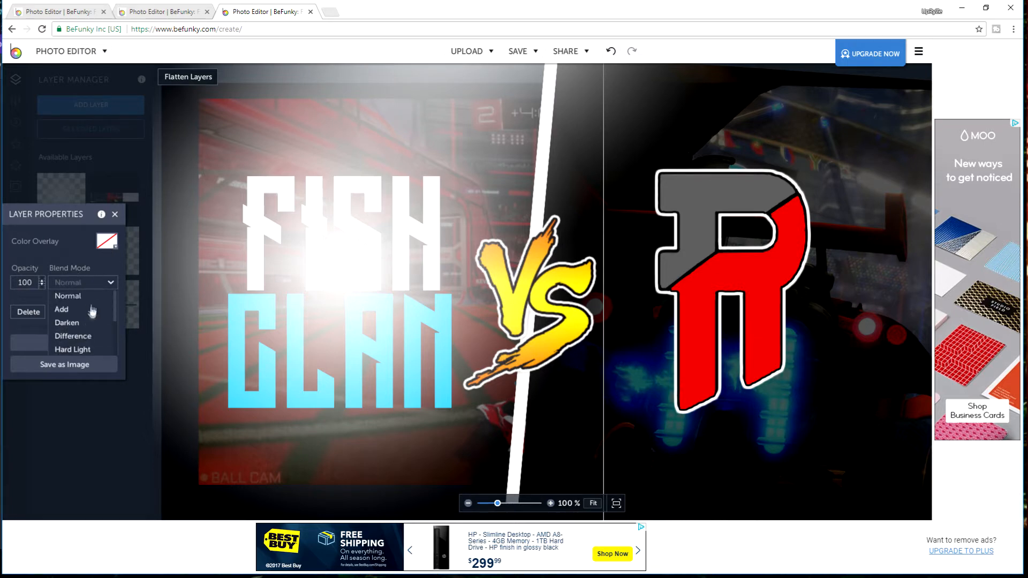
{"action": "scroll", "coordinate": [86, 341], "scroll_direction": "down", "scroll_amount": 3}
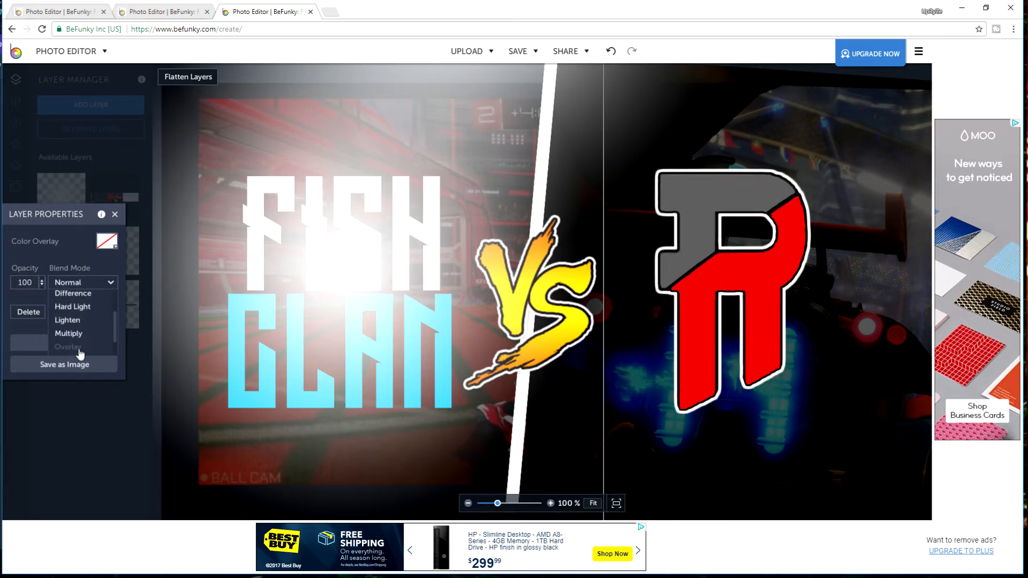
{"action": "left_click", "coordinate": [70, 347]}
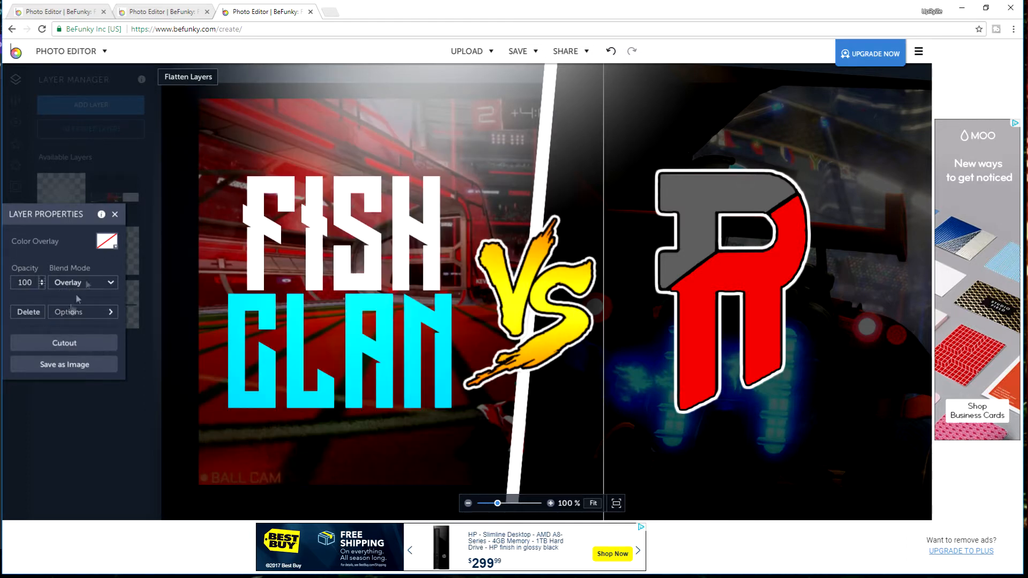
Give the glow over the FISH CLAN text a cyan #00E5FF color overlay at intensity 100.
{"action": "left_click", "coordinate": [107, 242]}
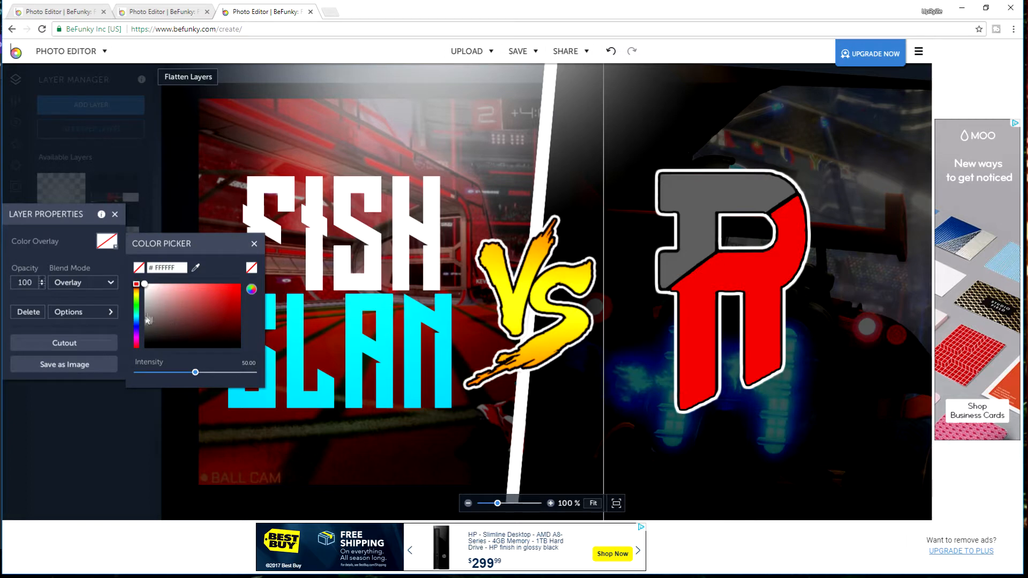
{"action": "left_click_drag", "start_coordinate": [148, 320], "coordinate": [267, 265]}
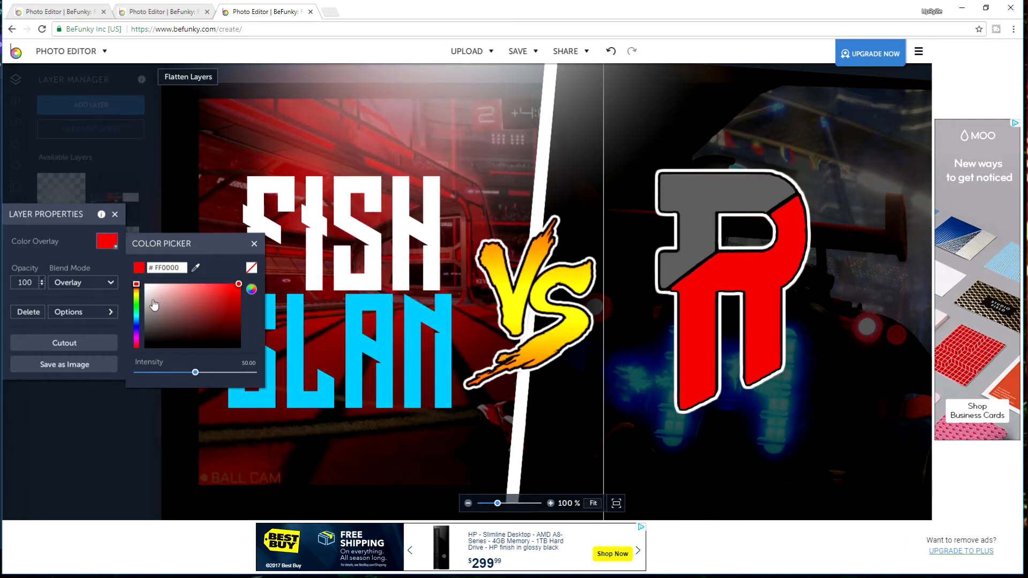
{"action": "left_click_drag", "start_coordinate": [139, 290], "coordinate": [142, 321]}
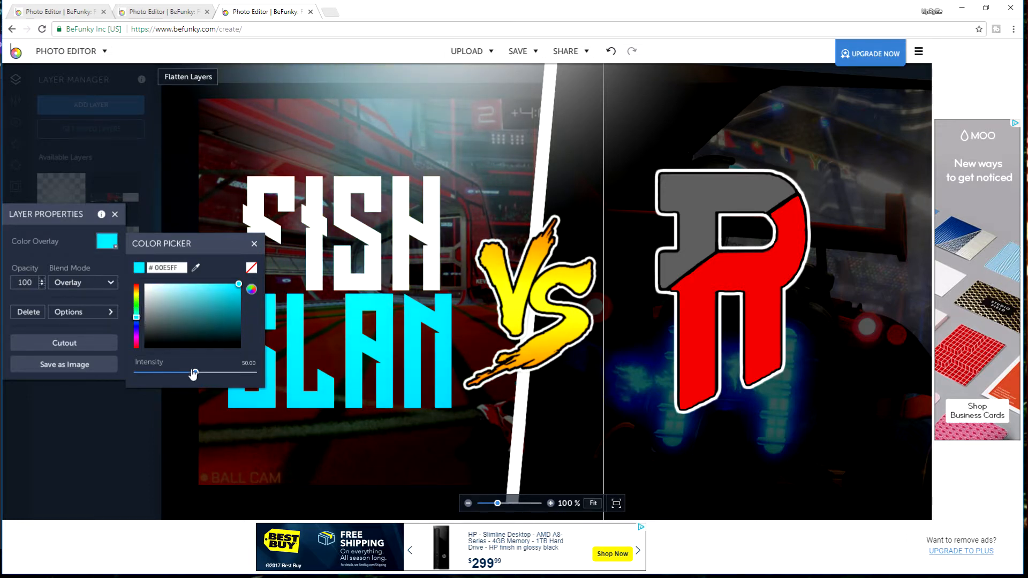
{"action": "left_click_drag", "start_coordinate": [193, 373], "coordinate": [327, 375]}
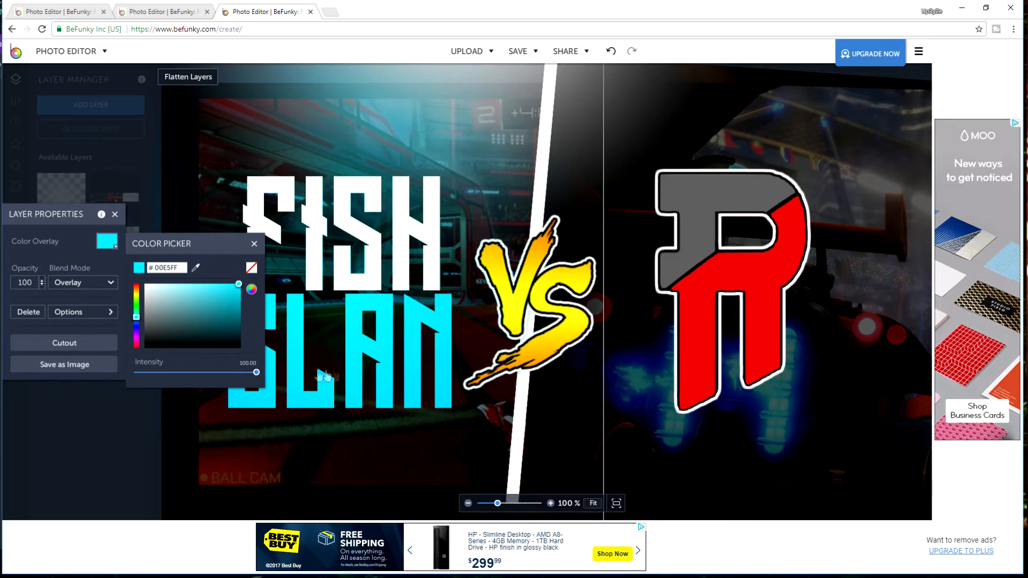
{"action": "left_click", "coordinate": [103, 464]}
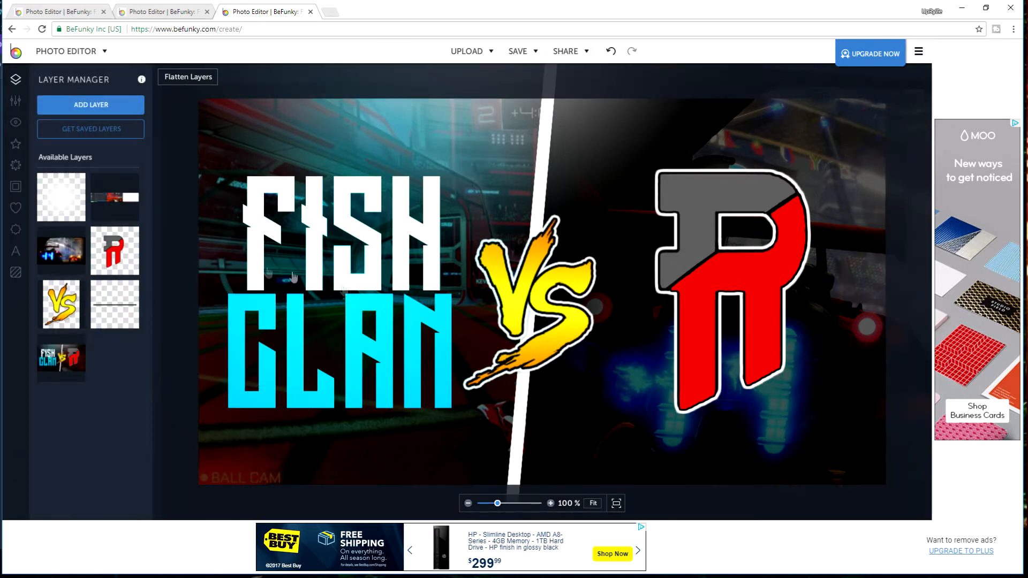
Shift the cyan glow slightly over the FISH CLAN text and darken its color overlay a little.
{"action": "left_click_drag", "start_coordinate": [317, 130], "coordinate": [322, 174]}
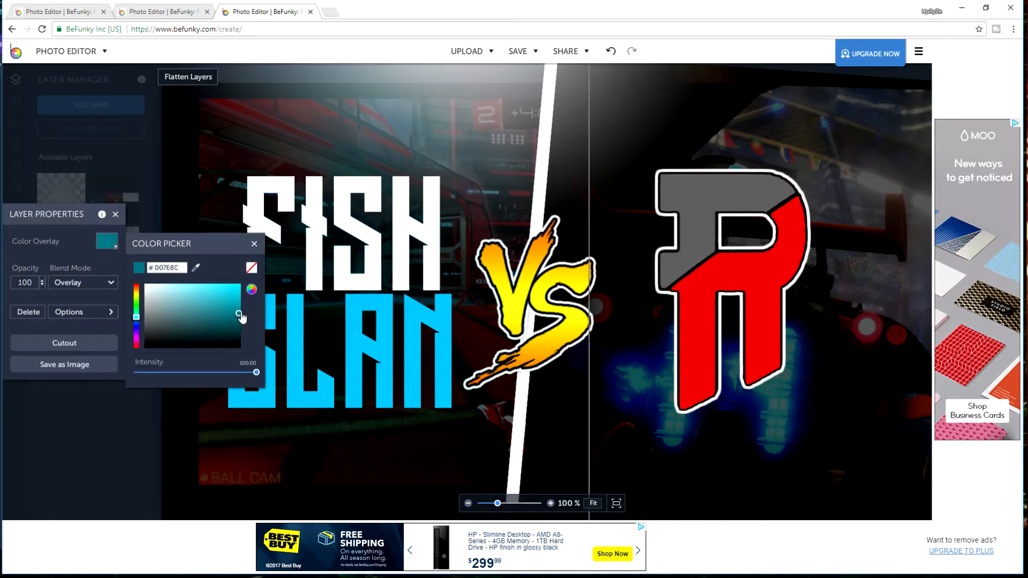
{"action": "left_click_drag", "start_coordinate": [241, 315], "coordinate": [246, 300]}
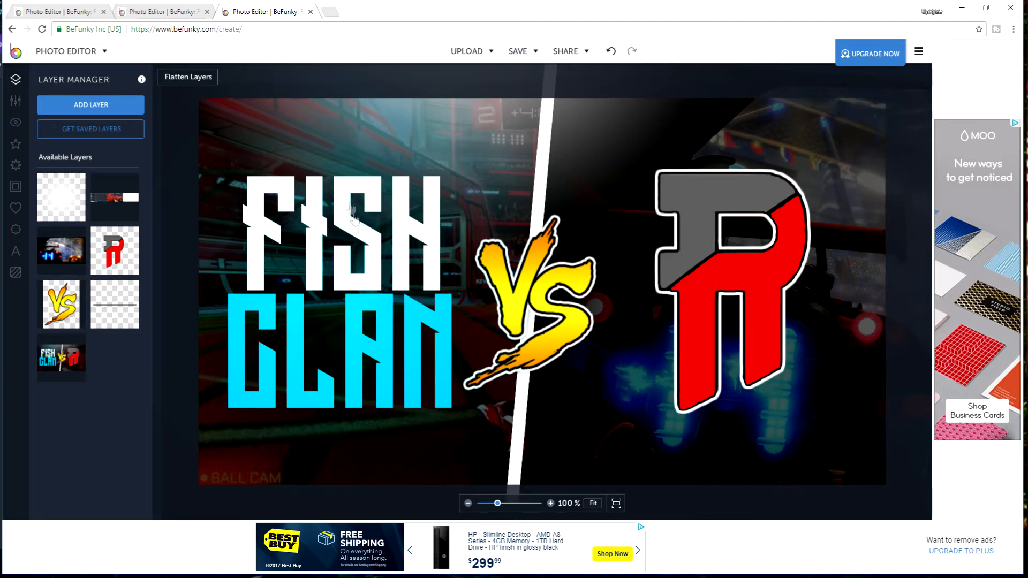
Duplicate the cyan glow and move the copy over the R logo.
{"action": "left_click", "coordinate": [336, 146]}
{"action": "right_click", "coordinate": [336, 142]}
{"action": "left_click", "coordinate": [353, 163]}
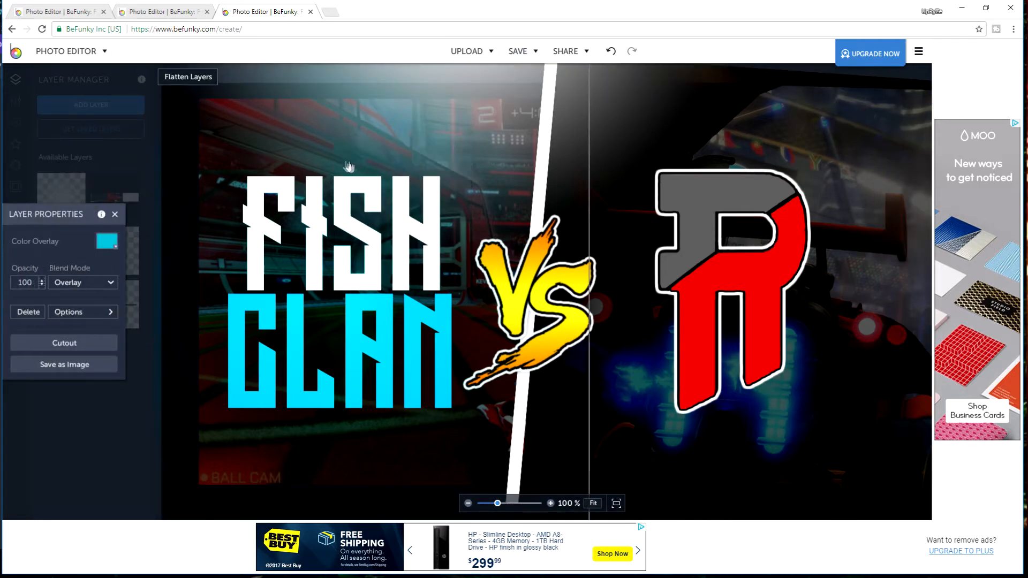
{"action": "left_click_drag", "start_coordinate": [354, 157], "coordinate": [735, 201]}
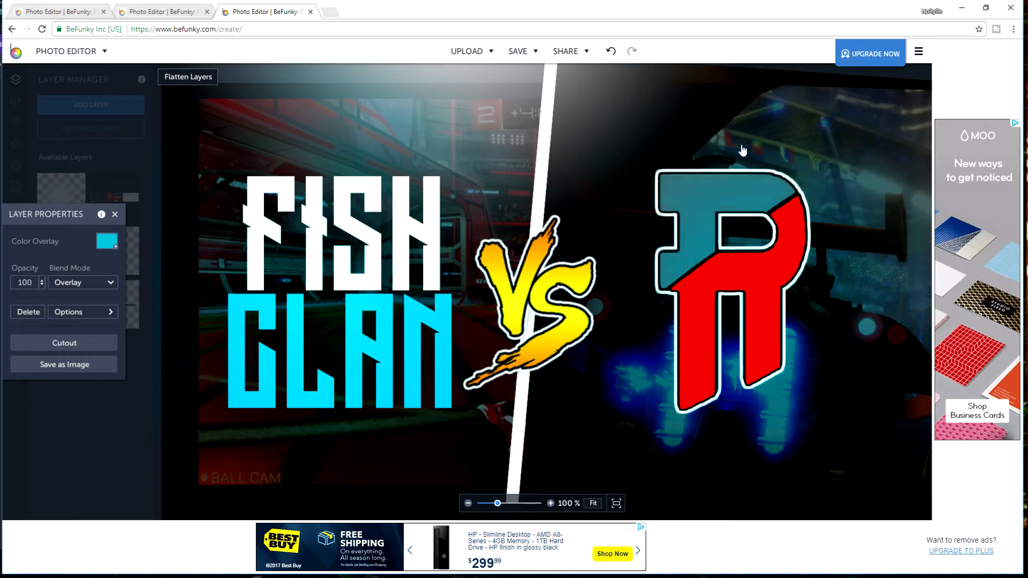
Set the blend mode of the glow over the R logo to Normal.
{"action": "left_click", "coordinate": [89, 282]}
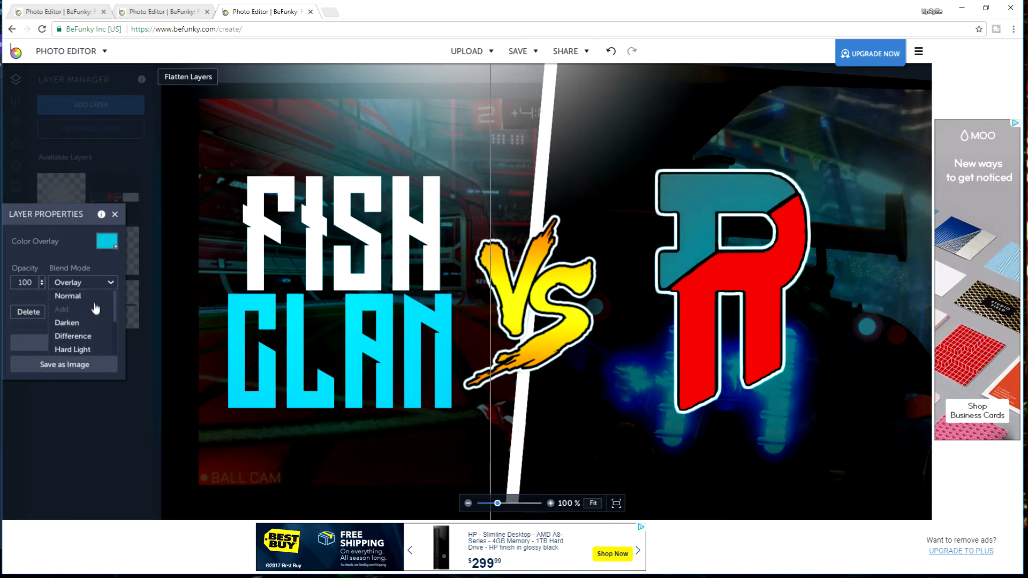
{"action": "left_click", "coordinate": [94, 297]}
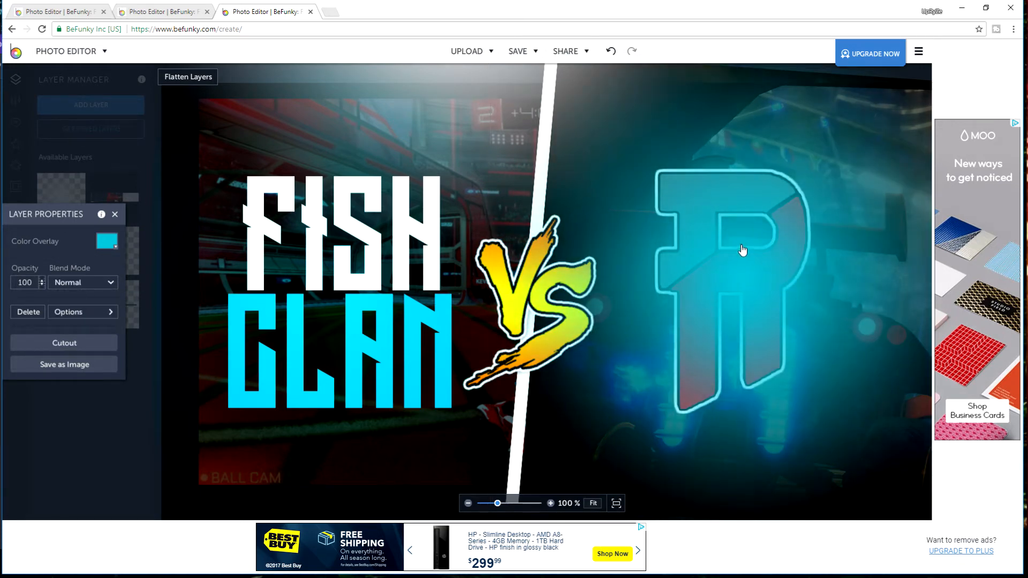
Set the glow over the R logo to Overlay blend mode and change its color overlay to red #FF0000.
{"action": "left_click", "coordinate": [83, 283]}
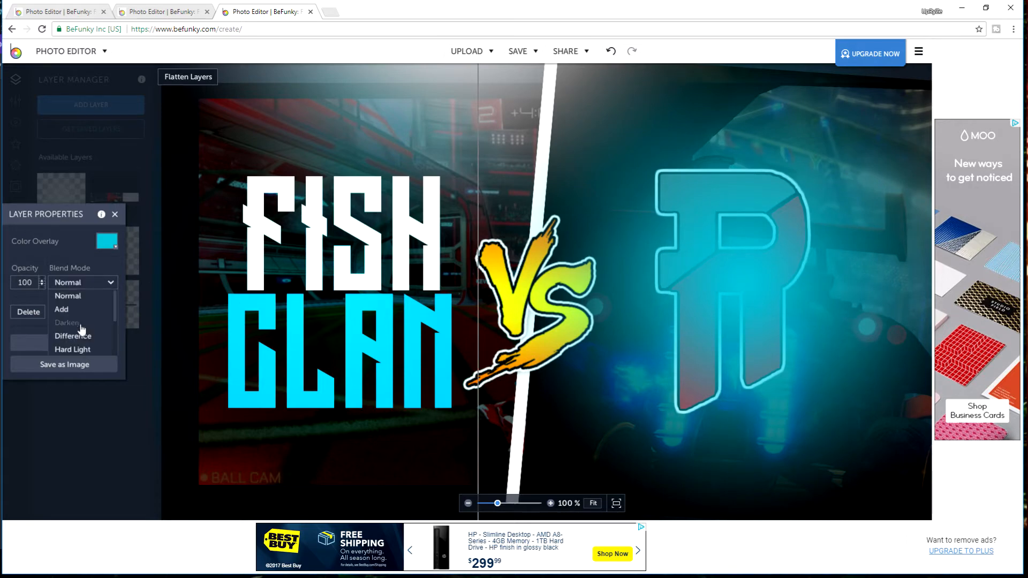
{"action": "scroll", "coordinate": [82, 329], "scroll_direction": "down", "scroll_amount": 3}
{"action": "left_click", "coordinate": [83, 349]}
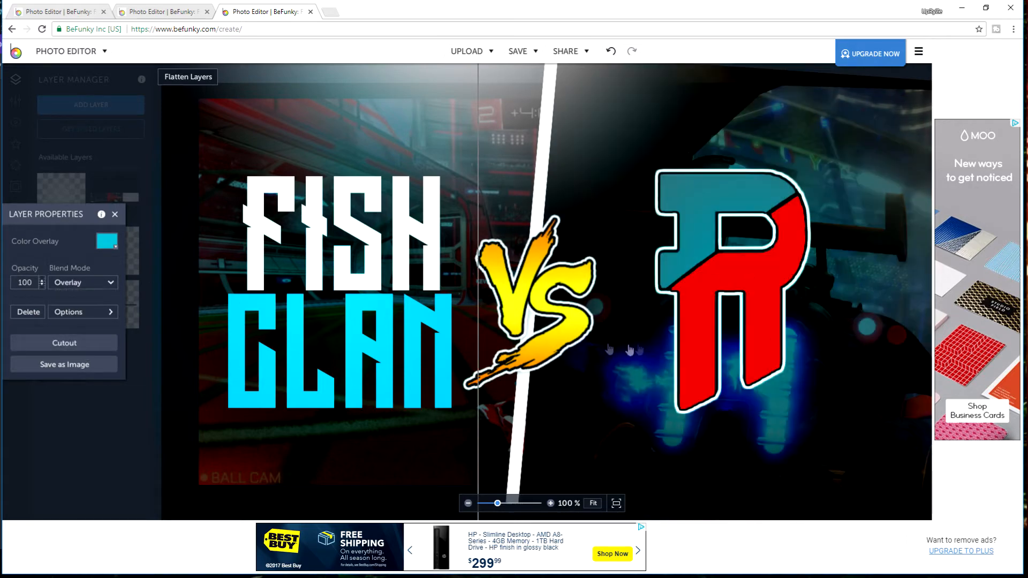
{"action": "left_click", "coordinate": [106, 243]}
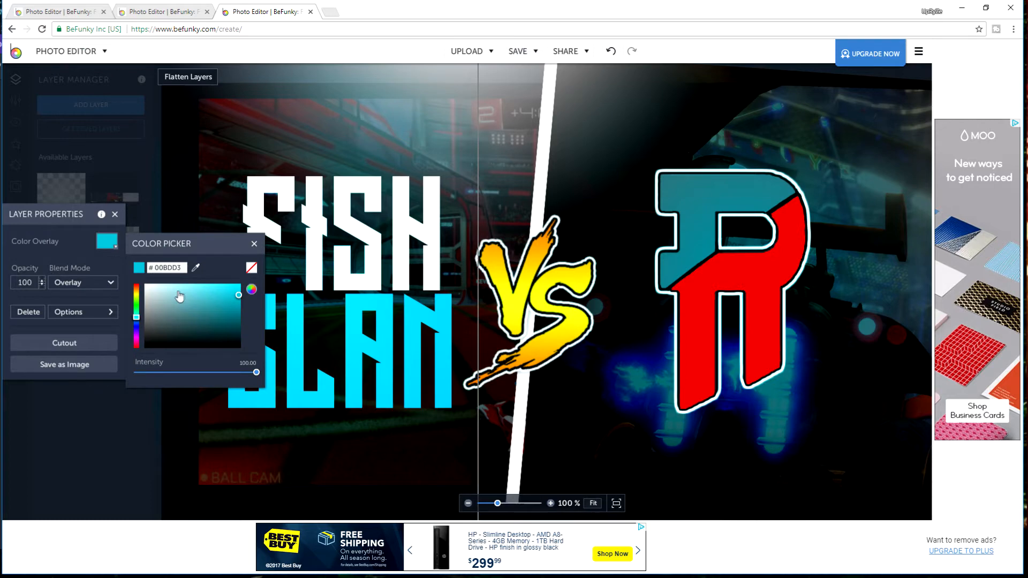
{"action": "left_click_drag", "start_coordinate": [138, 321], "coordinate": [130, 217]}
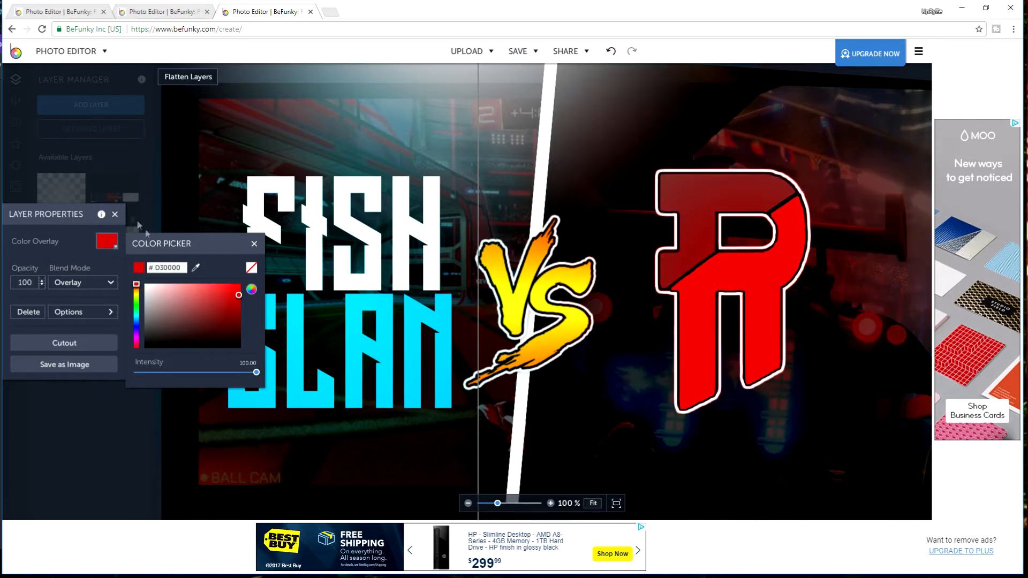
{"action": "left_click_drag", "start_coordinate": [217, 339], "coordinate": [293, 273]}
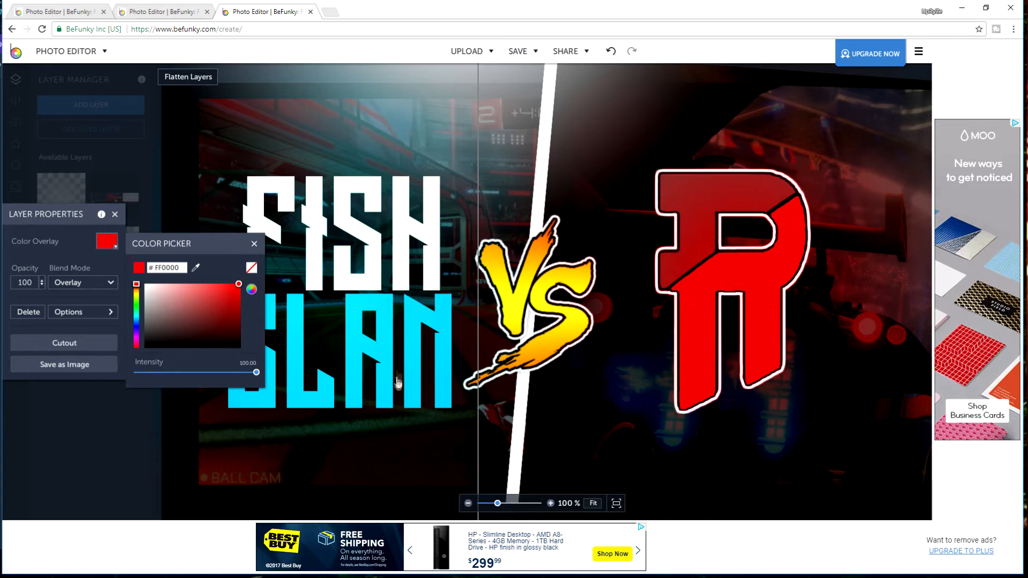
Move the red glow backwards through the layer order until it sits behind the R logo.
{"action": "right_click", "coordinate": [746, 278]}
{"action": "left_click", "coordinate": [728, 366]}
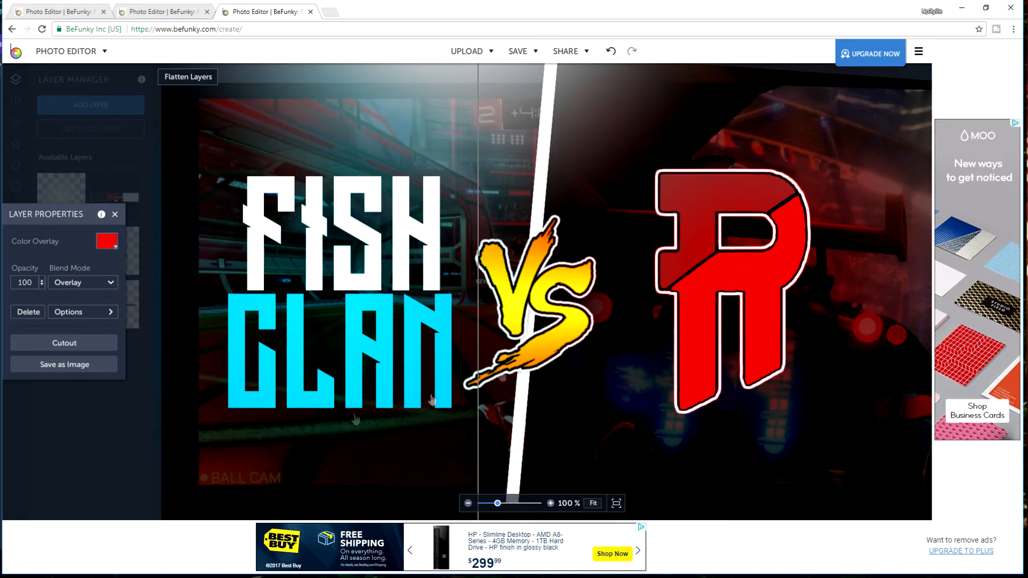
{"action": "right_click", "coordinate": [739, 265]}
{"action": "left_click", "coordinate": [790, 332]}
{"action": "right_click", "coordinate": [759, 320]}
{"action": "left_click", "coordinate": [823, 391]}
{"action": "right_click", "coordinate": [765, 340]}
{"action": "left_click", "coordinate": [818, 411]}
{"action": "right_click", "coordinate": [778, 344]}
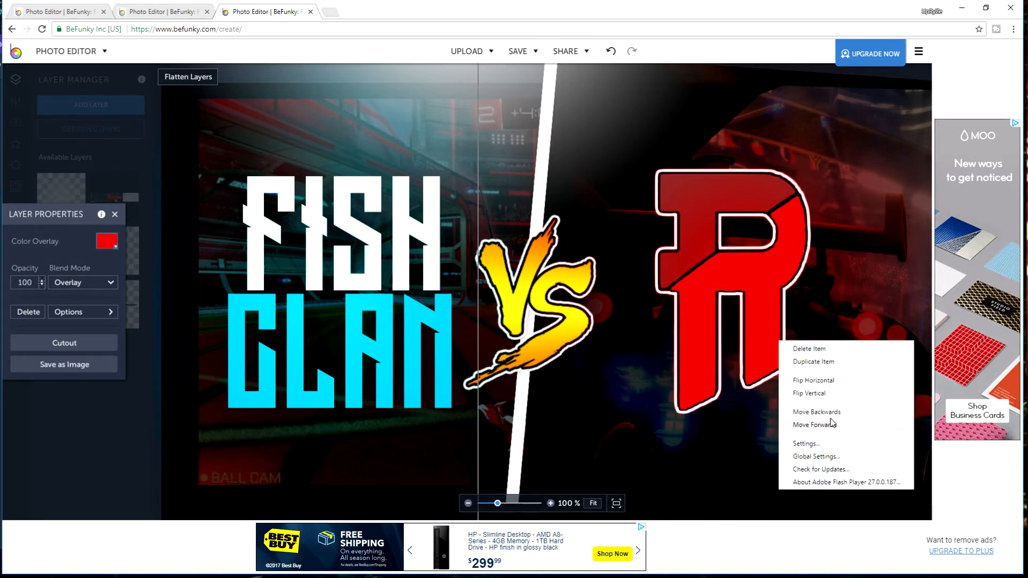
{"action": "left_click", "coordinate": [831, 422]}
{"action": "right_click", "coordinate": [784, 344]}
{"action": "left_click", "coordinate": [833, 418]}
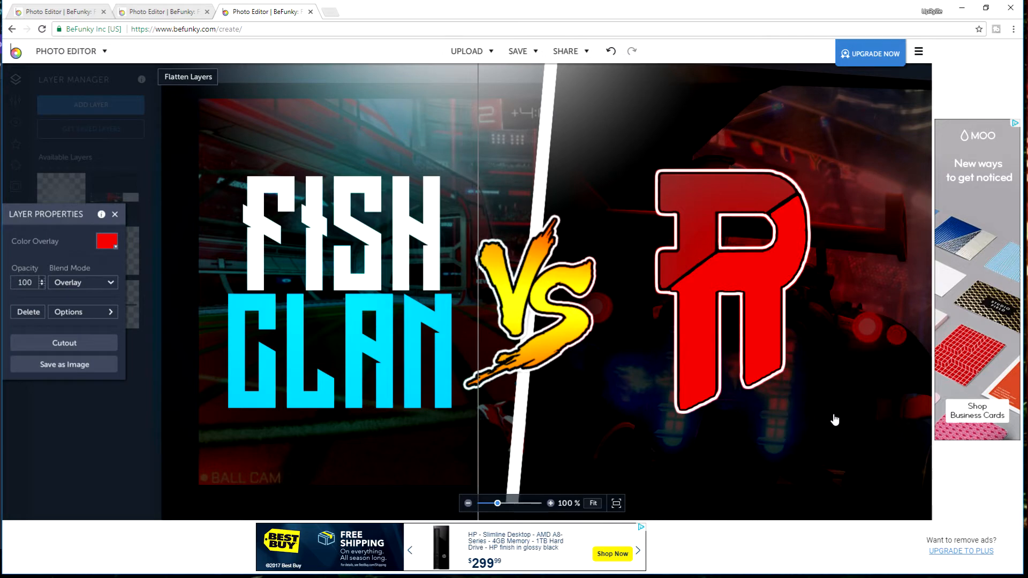
{"action": "right_click", "coordinate": [775, 320]}
{"action": "left_click", "coordinate": [816, 394]}
{"action": "left_click", "coordinate": [190, 413]}
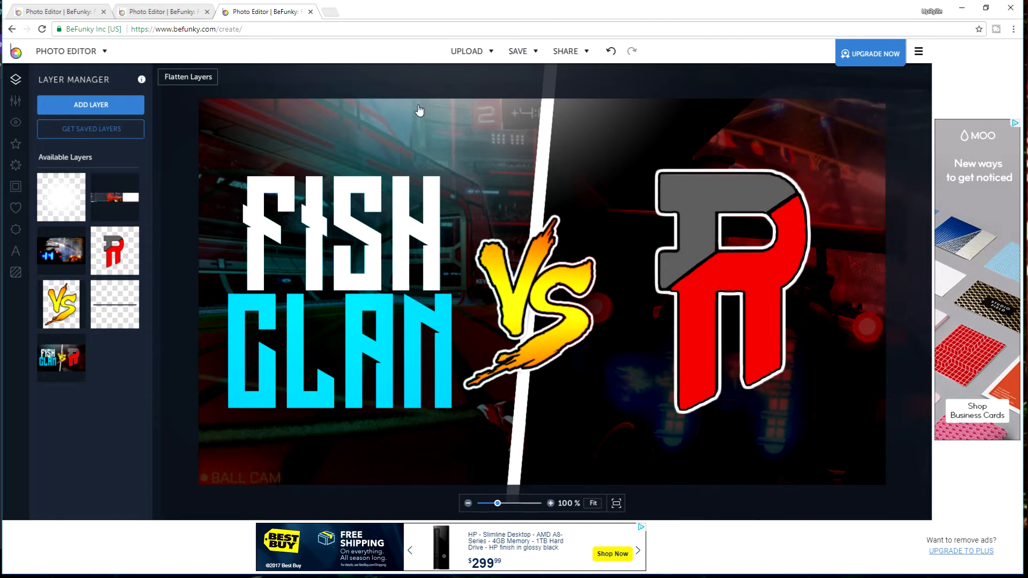
{"action": "left_click", "coordinate": [439, 104]}
{"action": "left_click_drag", "start_coordinate": [432, 121], "coordinate": [509, 170]}
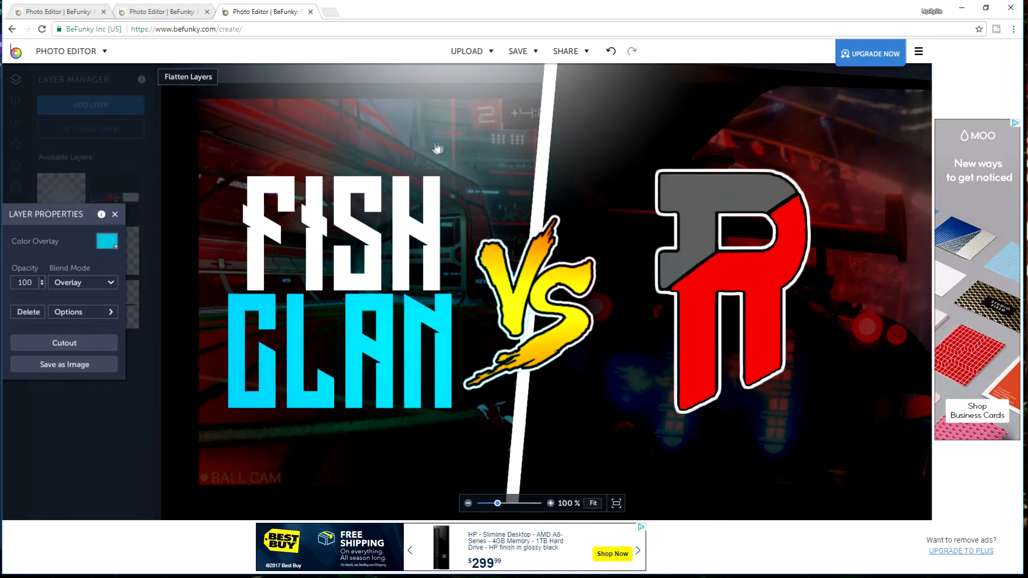
{"action": "left_click", "coordinate": [611, 53]}
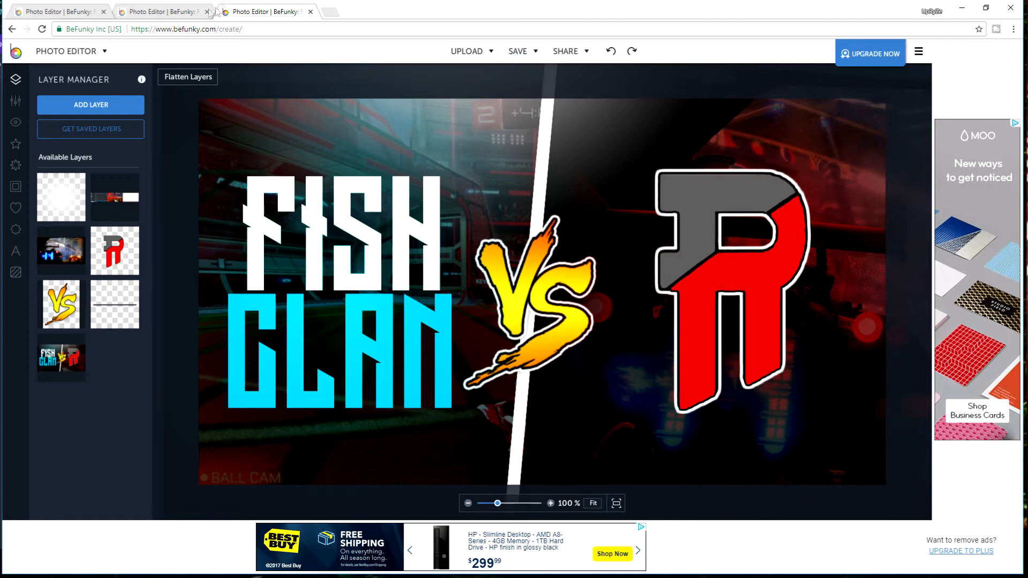
In the HOW I MAKE THUMBNAILS project with the plain black background, add the black layer and enlarge it to cover the existing text.
{"action": "left_click", "coordinate": [70, 11]}
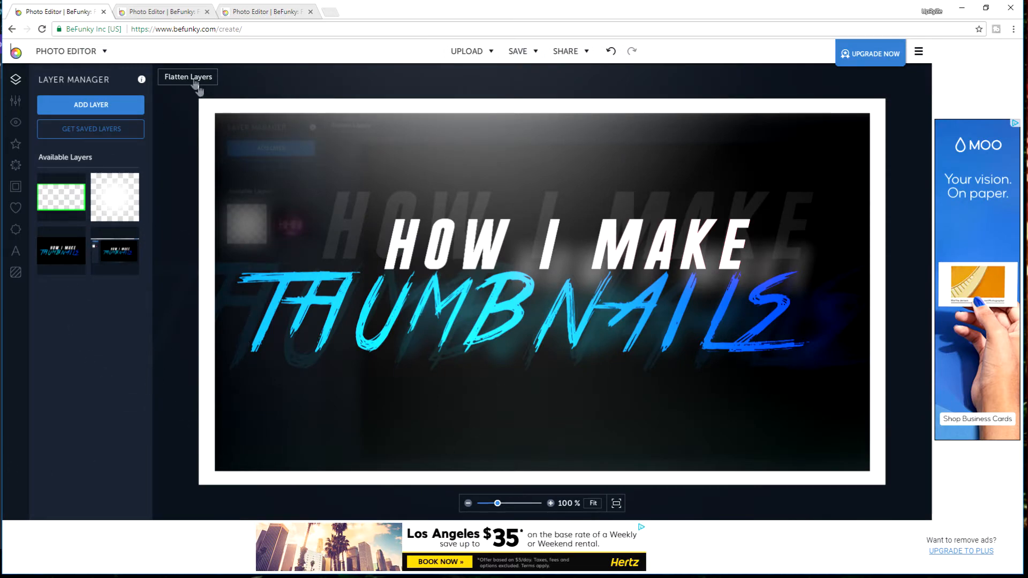
{"action": "left_click", "coordinate": [156, 15]}
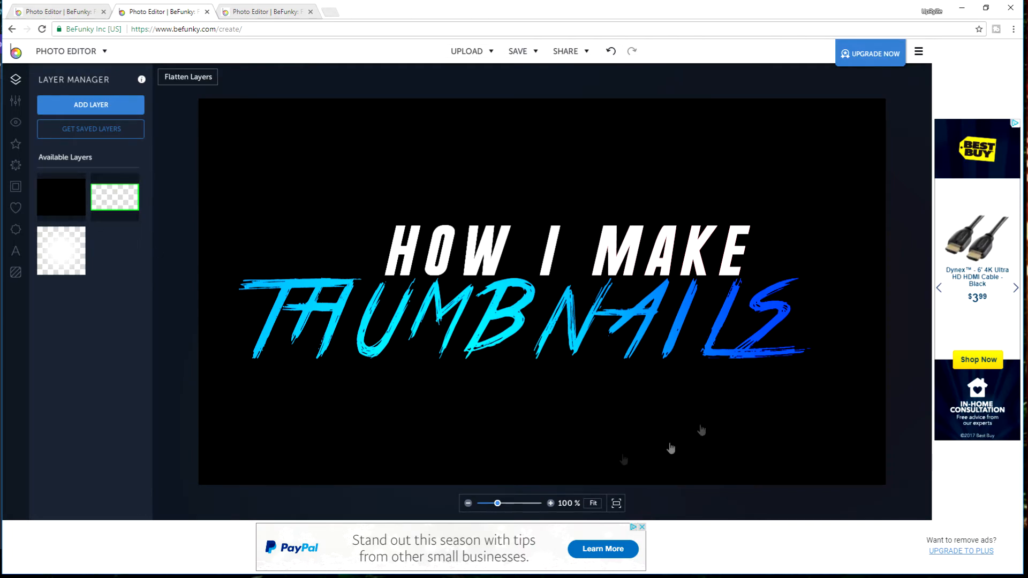
{"action": "left_click", "coordinate": [68, 13]}
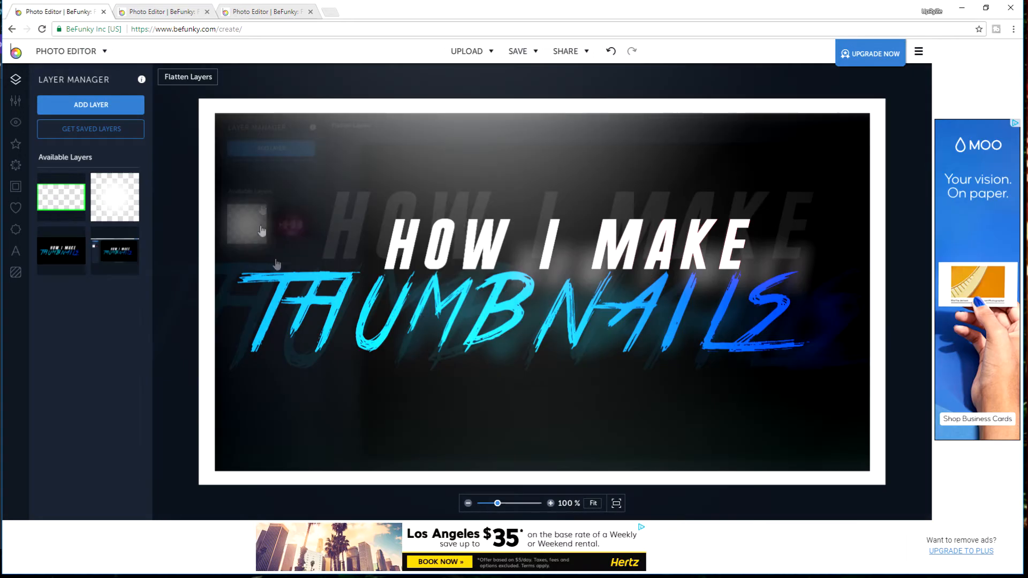
{"action": "left_click", "coordinate": [179, 15]}
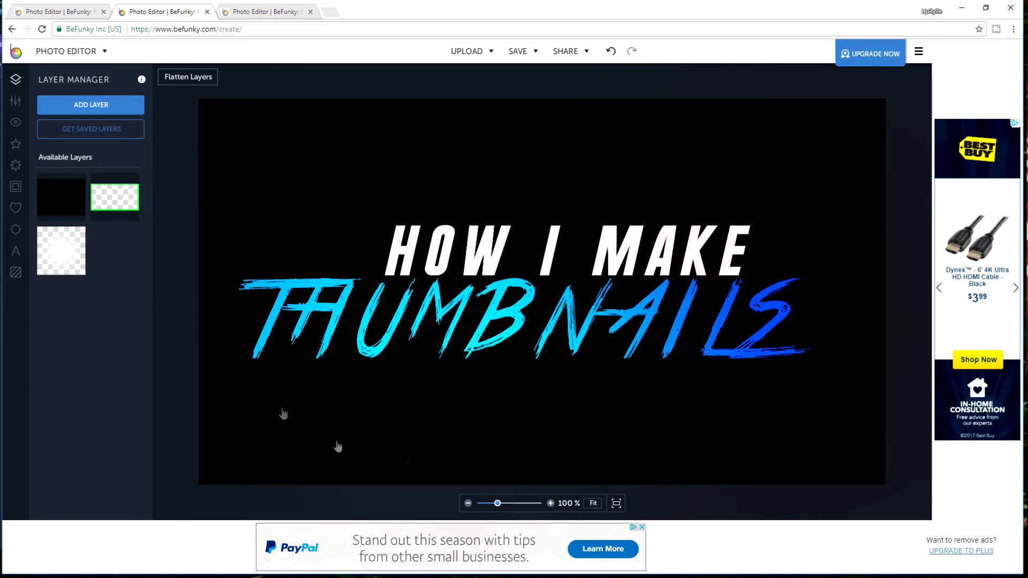
{"action": "left_click", "coordinate": [65, 206]}
{"action": "left_click_drag", "start_coordinate": [431, 285], "coordinate": [957, 559]}
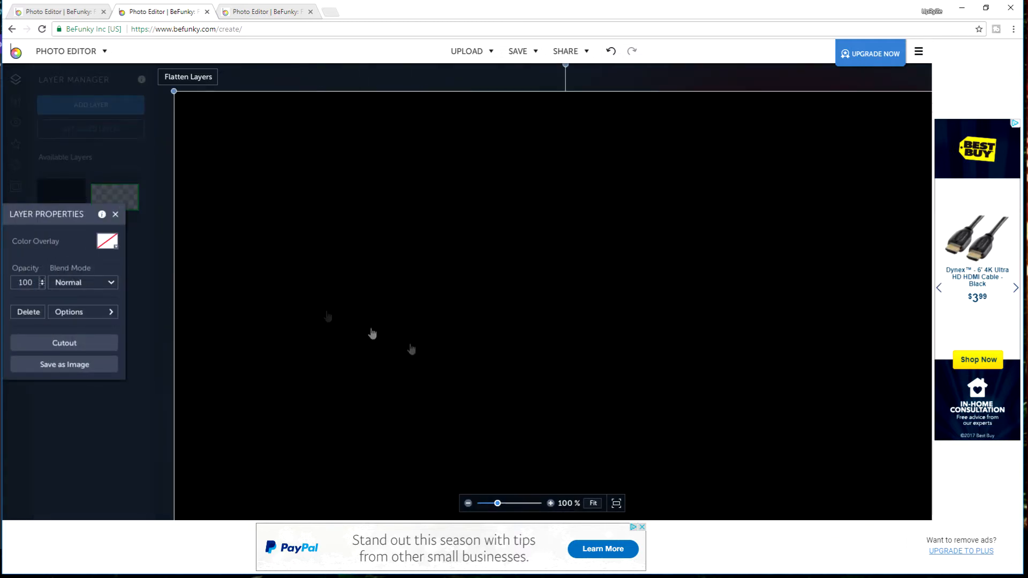
{"action": "left_click", "coordinate": [173, 81]}
Add a Captured preset text in the Bebas Neue font reading REFLEX IS A COOL KID.
{"action": "left_click", "coordinate": [16, 248]}
{"action": "left_click", "coordinate": [96, 167]}
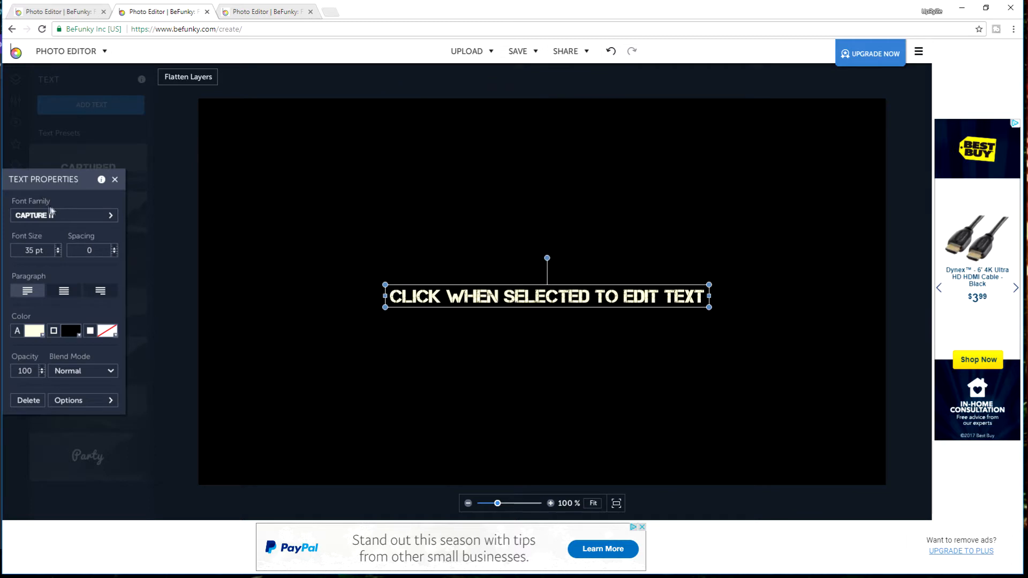
{"action": "left_click", "coordinate": [81, 214]}
{"action": "scroll", "coordinate": [191, 278], "scroll_direction": "down", "scroll_amount": 5}
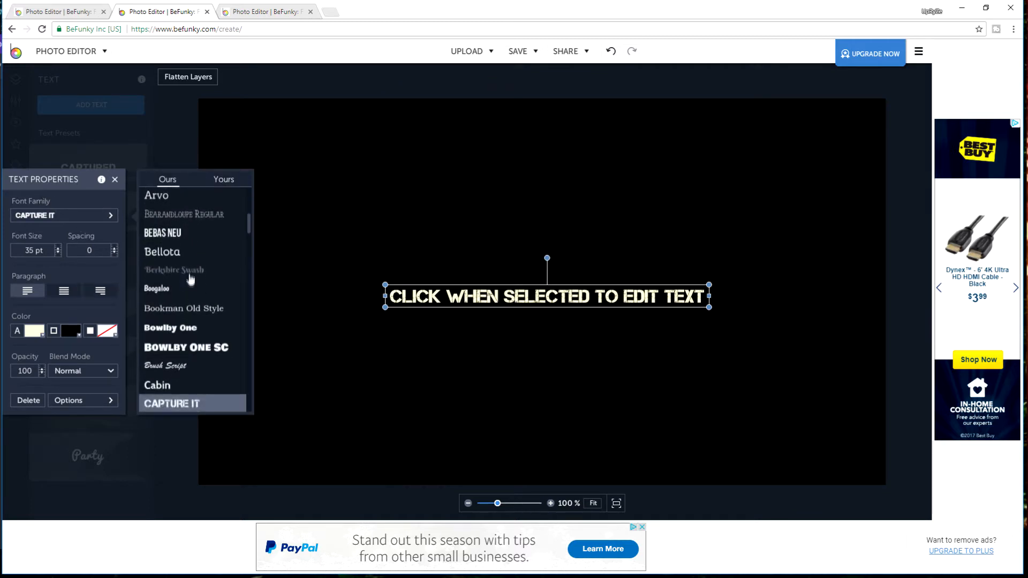
{"action": "left_click", "coordinate": [177, 234]}
{"action": "left_click", "coordinate": [456, 306]}
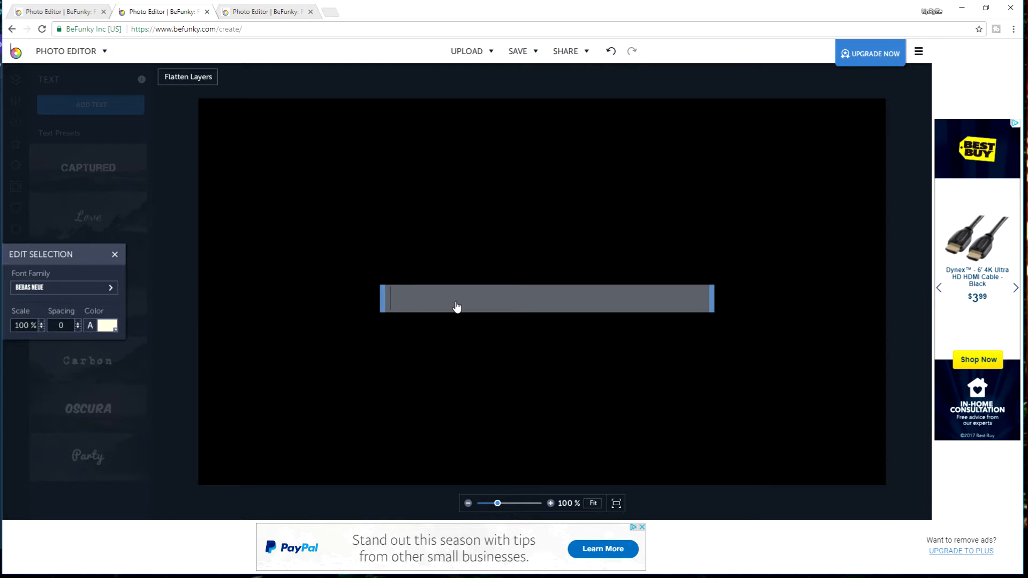
{"action": "type", "text": "REFLEX IS A COOL KID"}
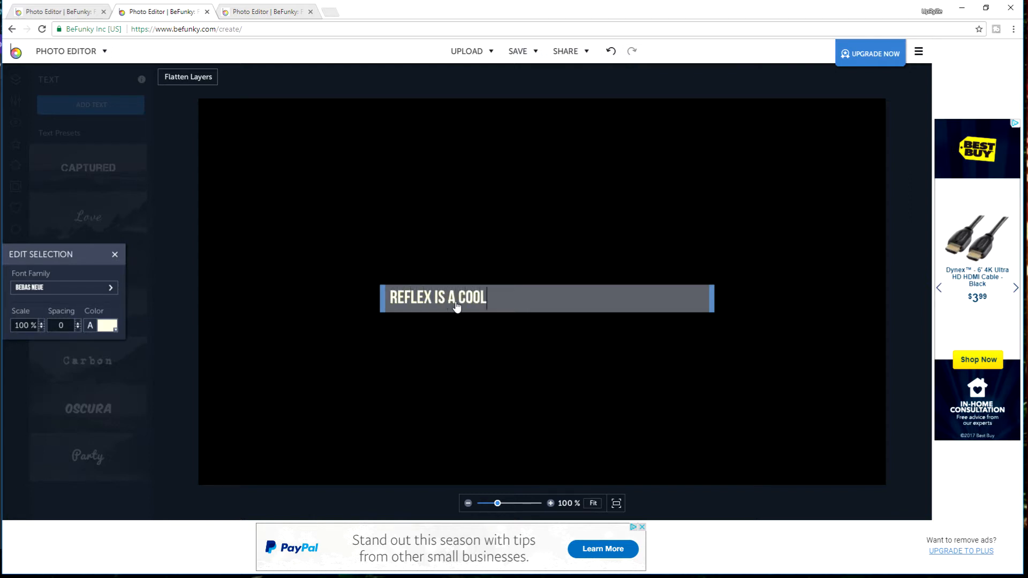
Enlarge the REFLEX IS A COOL KID text to about 108 pt and move it near the canvas centre.
{"action": "left_click", "coordinate": [503, 268]}
{"action": "left_click_drag", "start_coordinate": [577, 285], "coordinate": [297, 216]}
{"action": "left_click_drag", "start_coordinate": [411, 258], "coordinate": [483, 270]}
{"action": "left_click", "coordinate": [432, 355]}
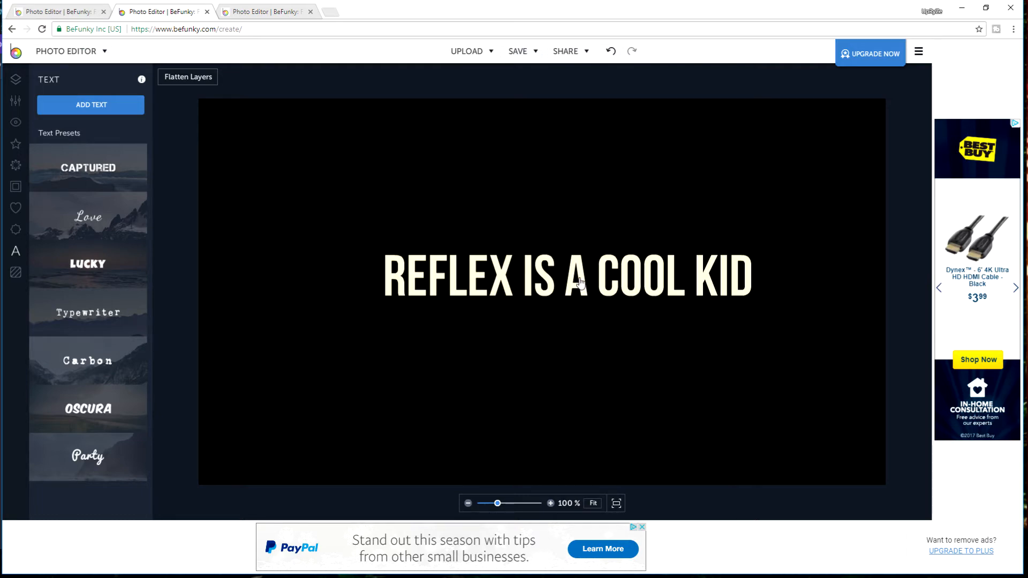
Change the text's font to the installed Urae Nium font.
{"action": "left_click", "coordinate": [543, 296]}
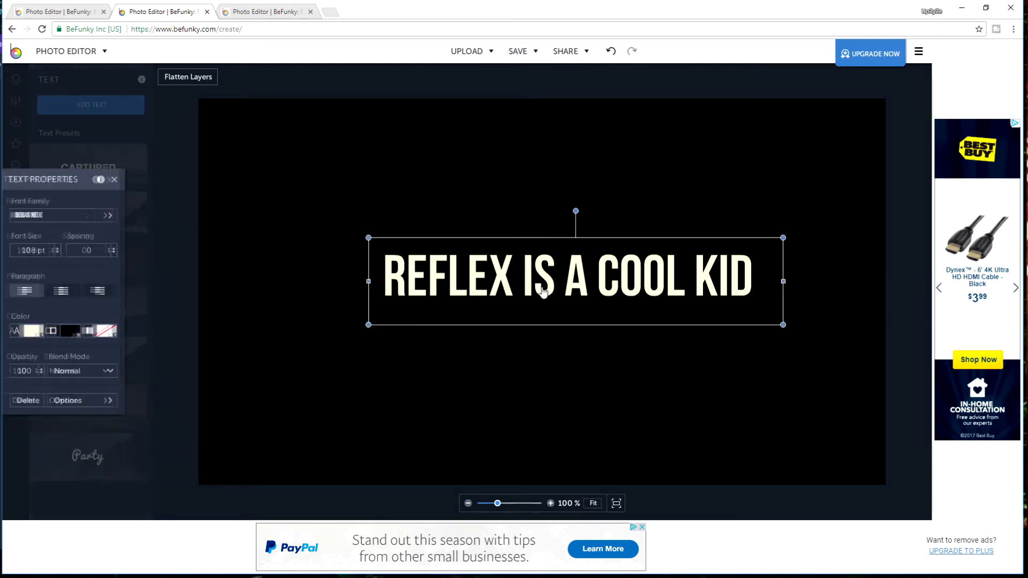
{"action": "left_click", "coordinate": [98, 216]}
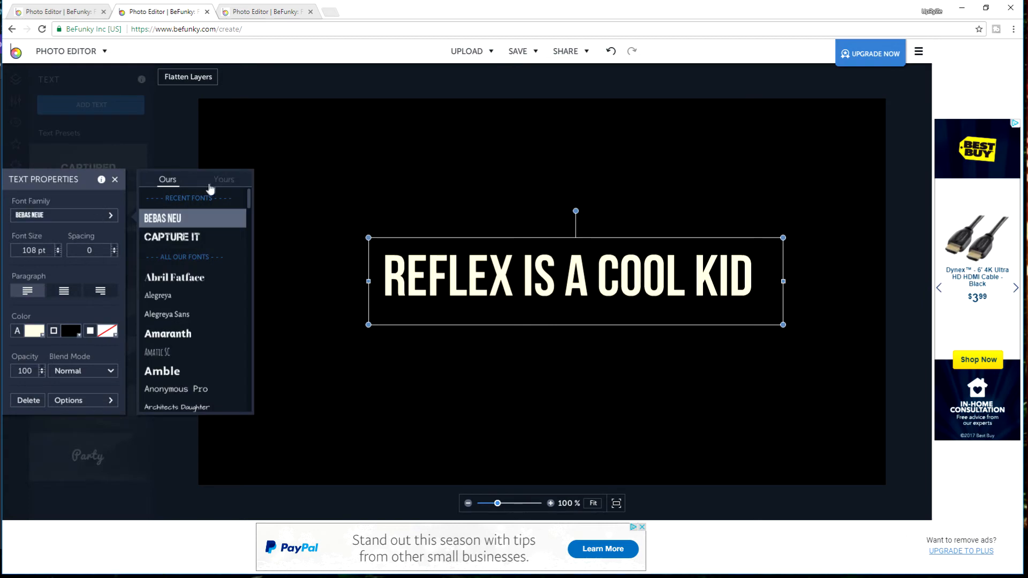
{"action": "left_click", "coordinate": [220, 180]}
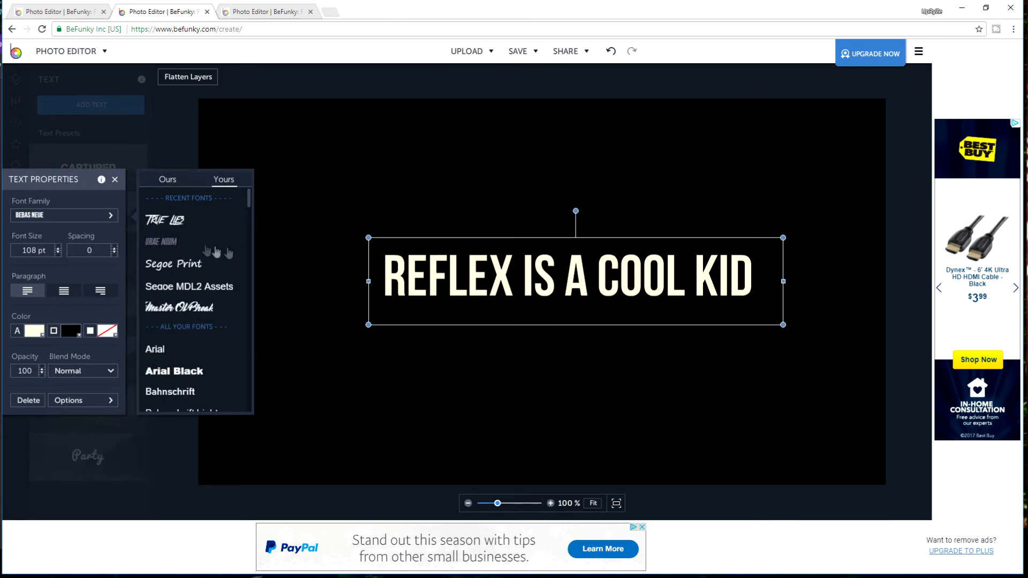
{"action": "left_click", "coordinate": [187, 243]}
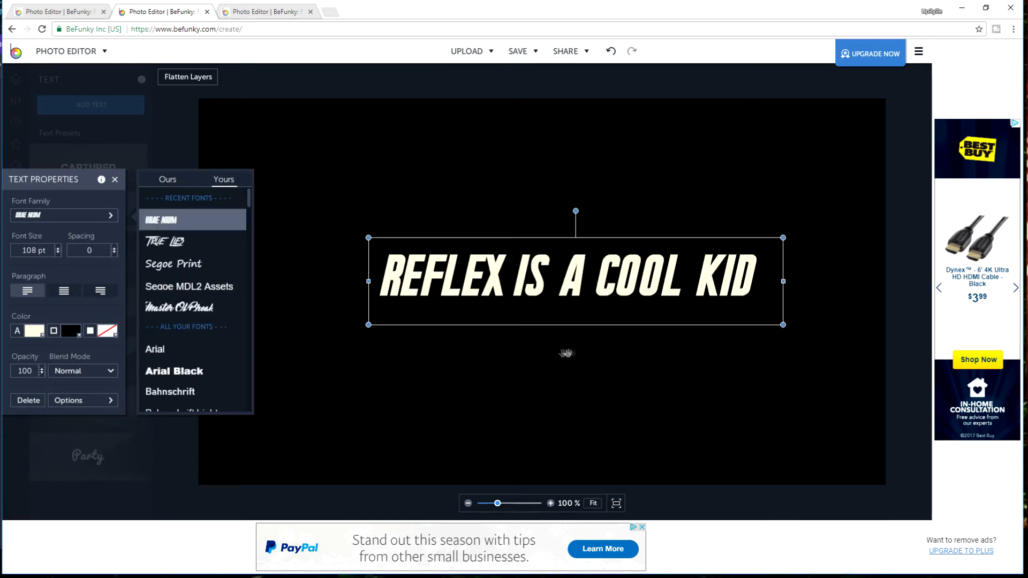
{"action": "left_click", "coordinate": [524, 358]}
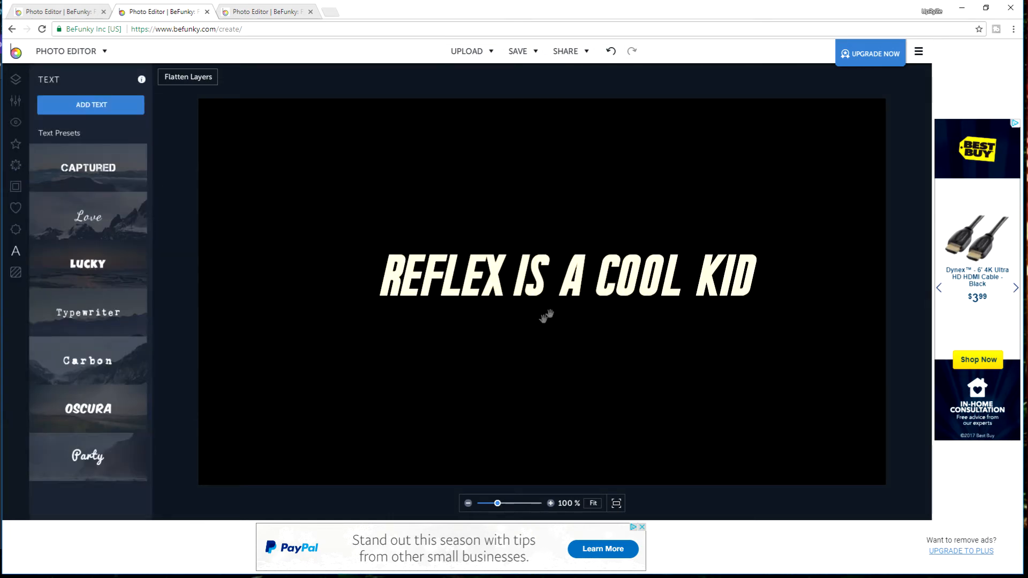
Replace the REFLEX IS A COOL KID wording with HOW I MAKE.
{"action": "double_click", "coordinate": [619, 274]}
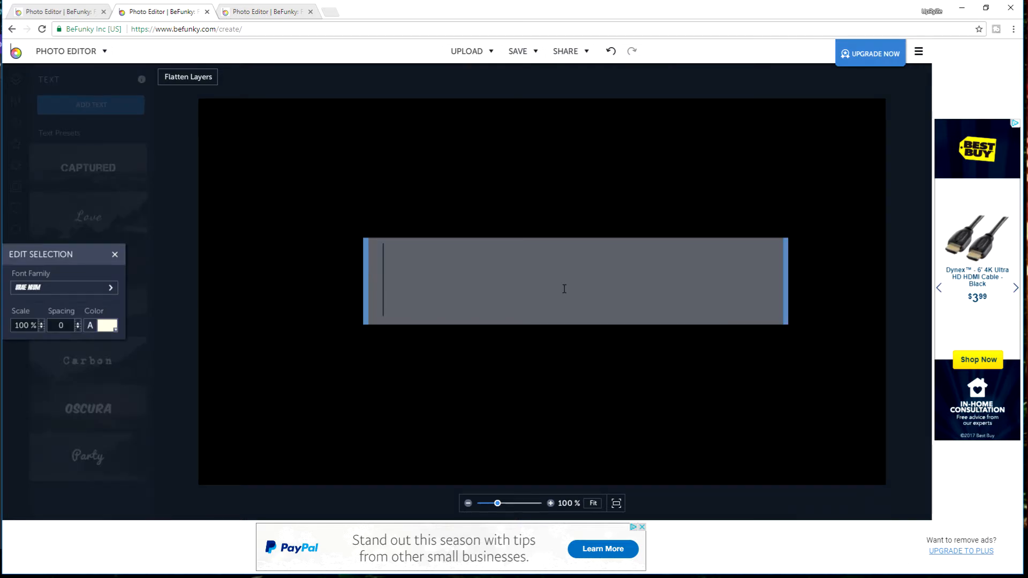
{"action": "type", "text": "HOW I MAKE"}
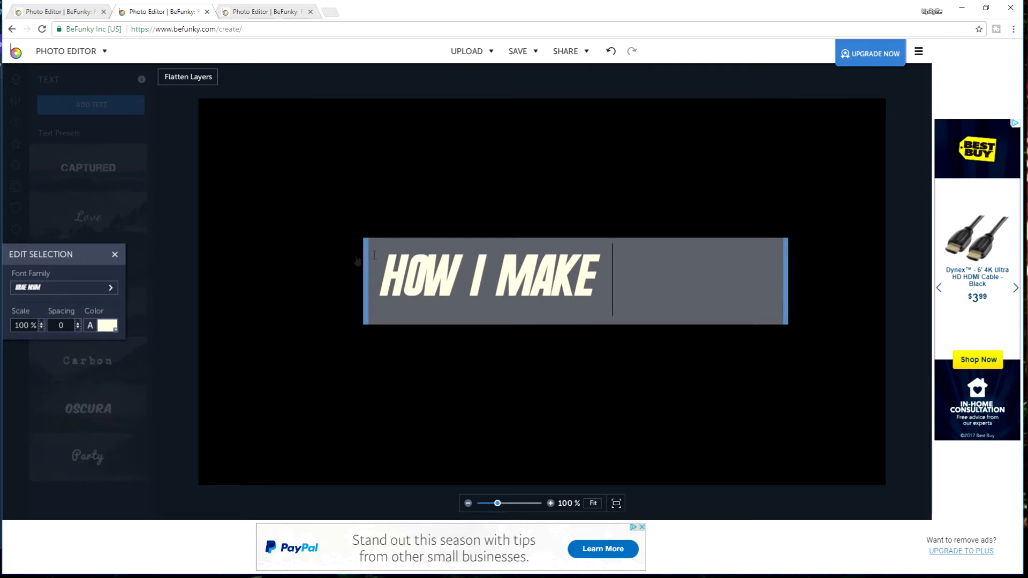
{"action": "left_click", "coordinate": [296, 214]}
Resize the HOW I MAKE text and center it horizontally on the canvas.
{"action": "left_click", "coordinate": [471, 274]}
{"action": "left_click_drag", "start_coordinate": [614, 237], "coordinate": [708, 201]}
{"action": "left_click_drag", "start_coordinate": [485, 276], "coordinate": [699, 303]}
{"action": "left_click", "coordinate": [106, 402]}
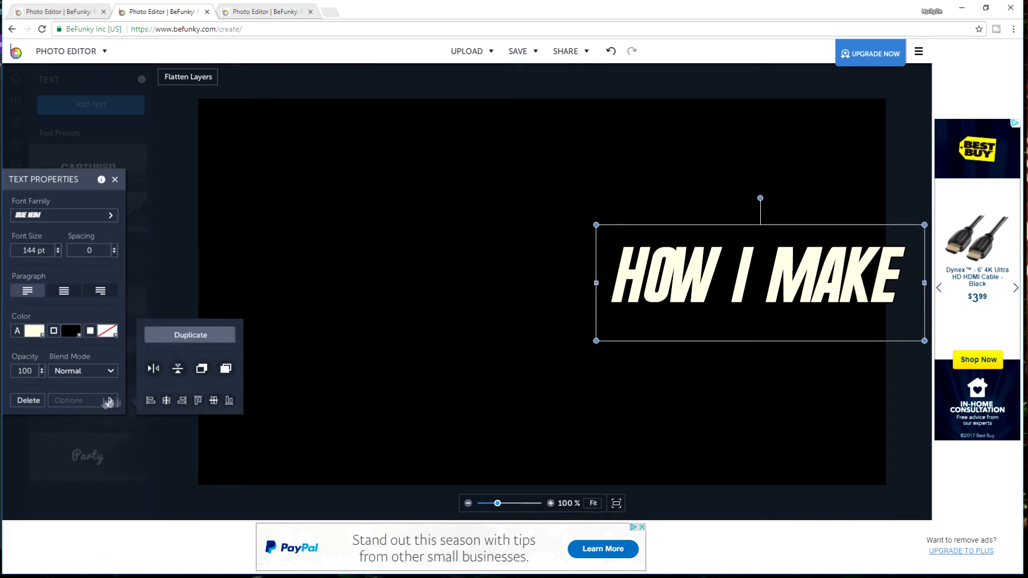
{"action": "left_click", "coordinate": [166, 401]}
{"action": "left_click", "coordinate": [379, 417]}
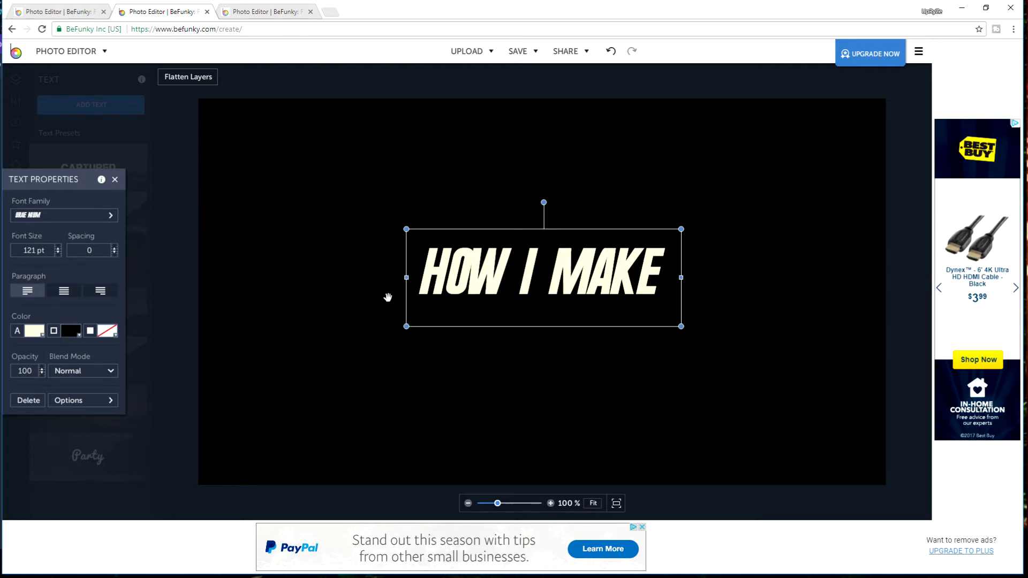
Set the HOW I MAKE text's letter spacing to 2 and widen its box so the words fit on one line.
{"action": "left_click", "coordinate": [114, 247]}
{"action": "left_click", "coordinate": [114, 248]}
{"action": "left_click", "coordinate": [114, 247]}
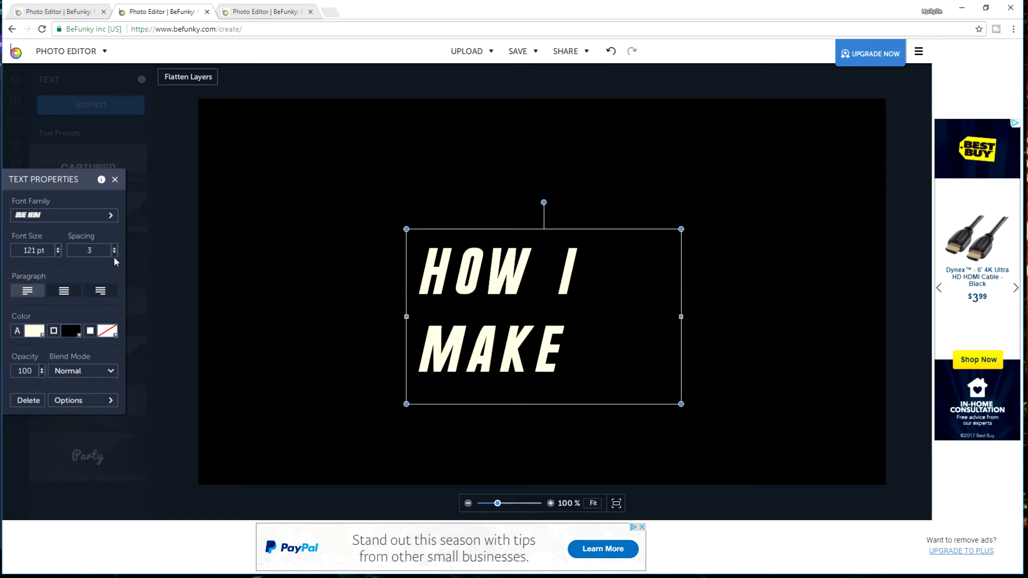
{"action": "left_click", "coordinate": [114, 253]}
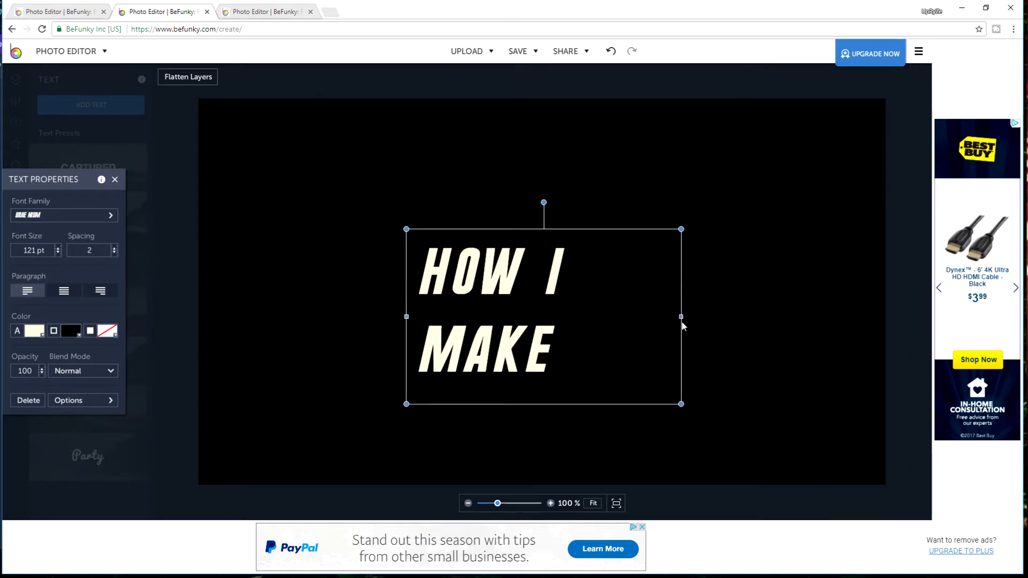
{"action": "left_click_drag", "start_coordinate": [680, 317], "coordinate": [754, 306]}
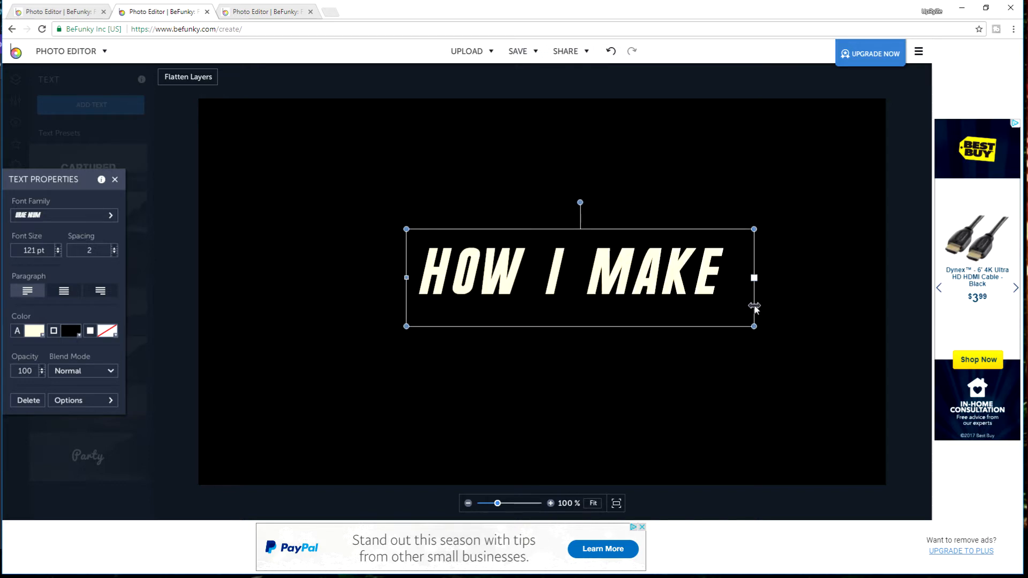
{"action": "left_click", "coordinate": [585, 356]}
Place a copy of the white HOW I MAKE text directly below the original.
{"action": "left_click", "coordinate": [613, 303]}
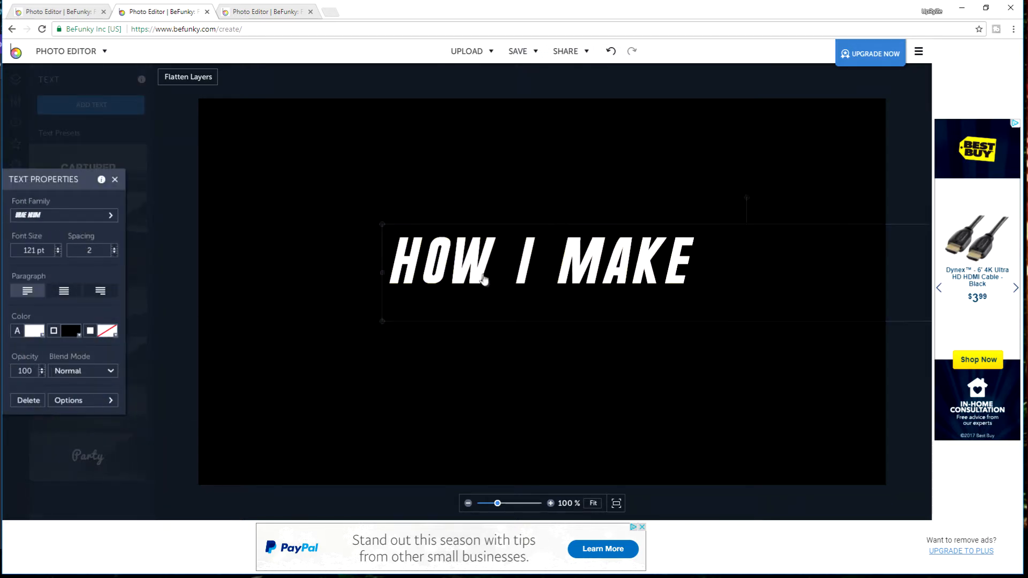
{"action": "left_click_drag", "start_coordinate": [484, 280], "coordinate": [483, 366]}
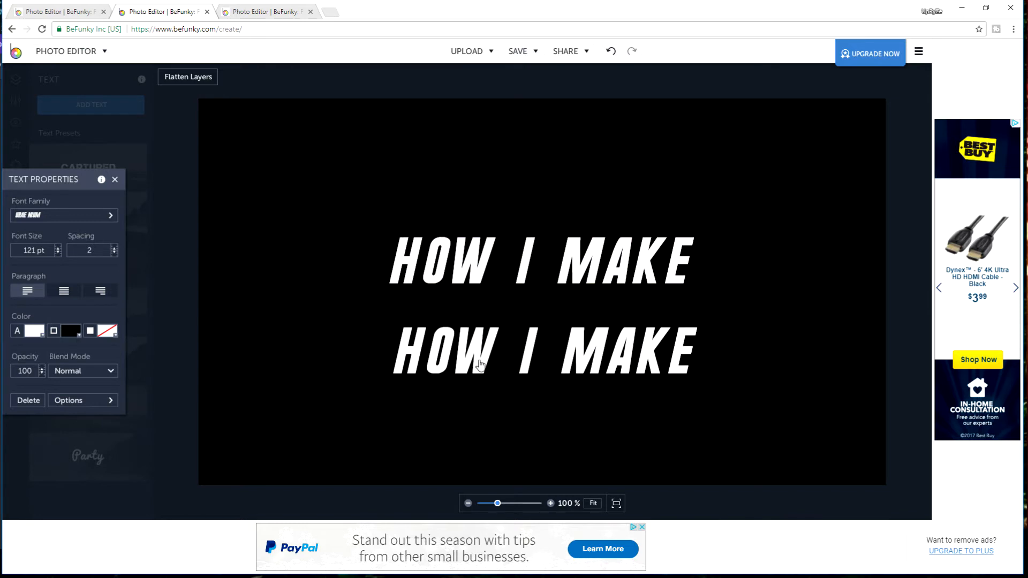
Replace the lower HOW I MAKE copy's wording with THUMBNAILS.
{"action": "double_click", "coordinate": [480, 366]}
{"action": "key", "text": "BackSpace"}
{"action": "type", "text": "TH"}
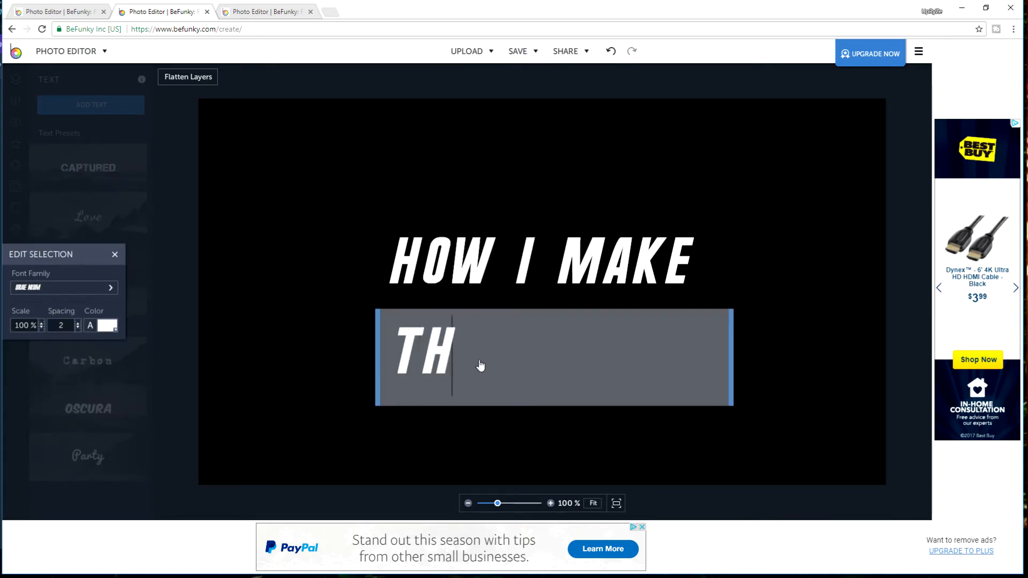
{"action": "type", "text": "UMBNAIL"}
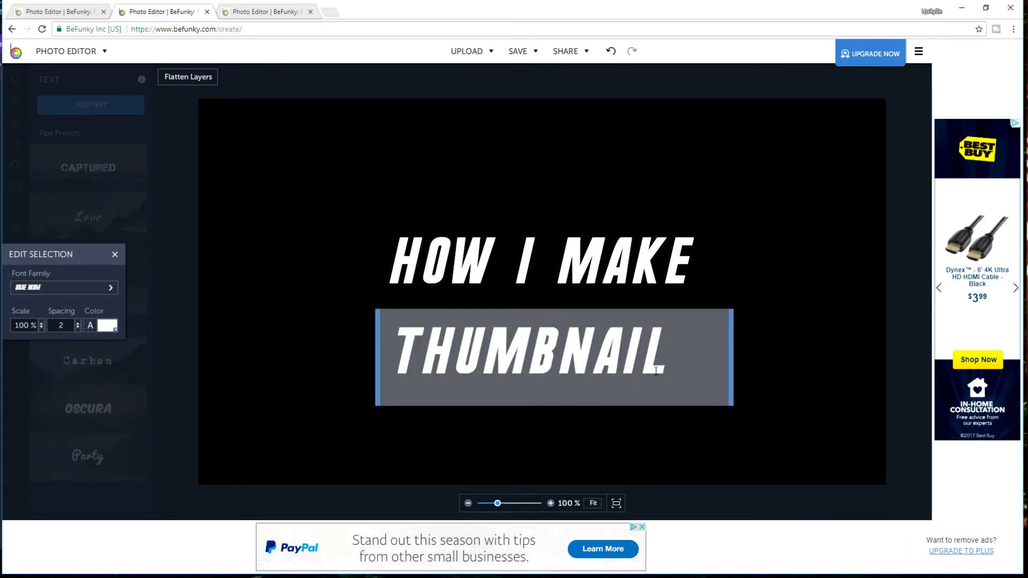
{"action": "left_click", "coordinate": [790, 329]}
{"action": "left_click", "coordinate": [648, 377]}
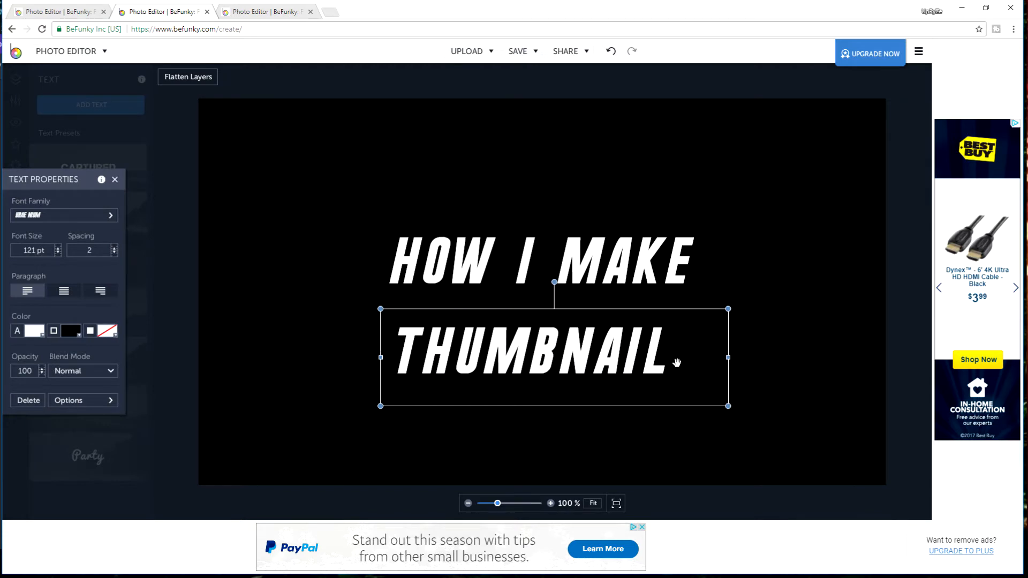
{"action": "double_click", "coordinate": [652, 369]}
{"action": "type", "text": "S"}
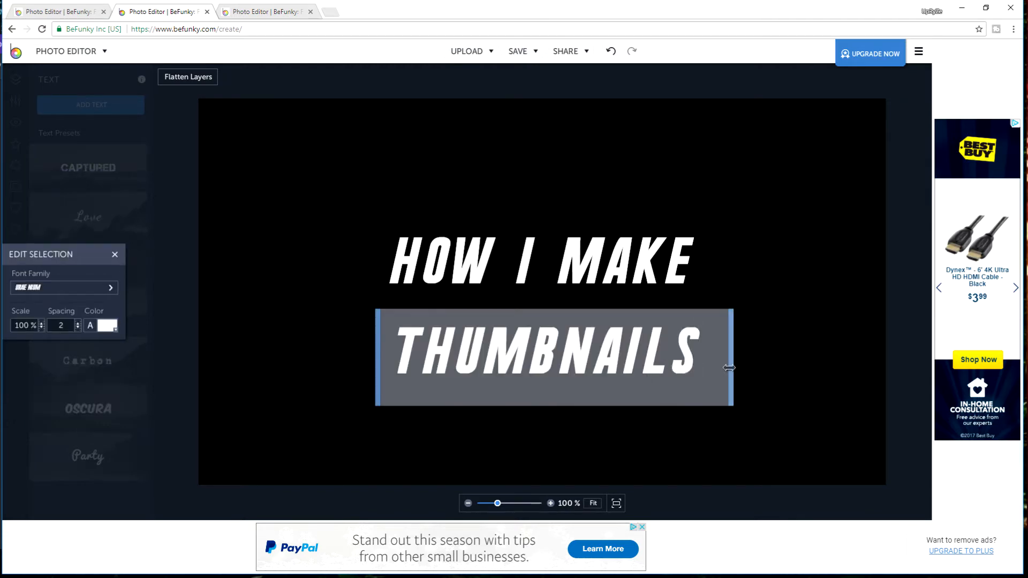
{"action": "left_click", "coordinate": [825, 362]}
Enlarge the THUMBNAILS text to 213 pt and center it directly beneath HOW I MAKE.
{"action": "left_click", "coordinate": [605, 363]}
{"action": "left_click_drag", "start_coordinate": [378, 355], "coordinate": [125, 257]}
{"action": "left_click_drag", "start_coordinate": [412, 348], "coordinate": [513, 351]}
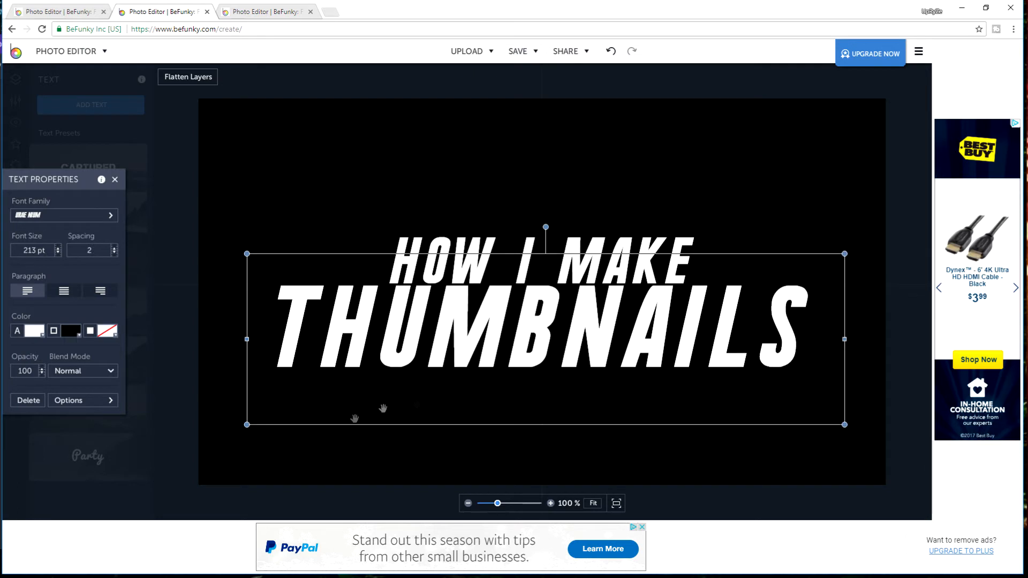
{"action": "left_click", "coordinate": [209, 451]}
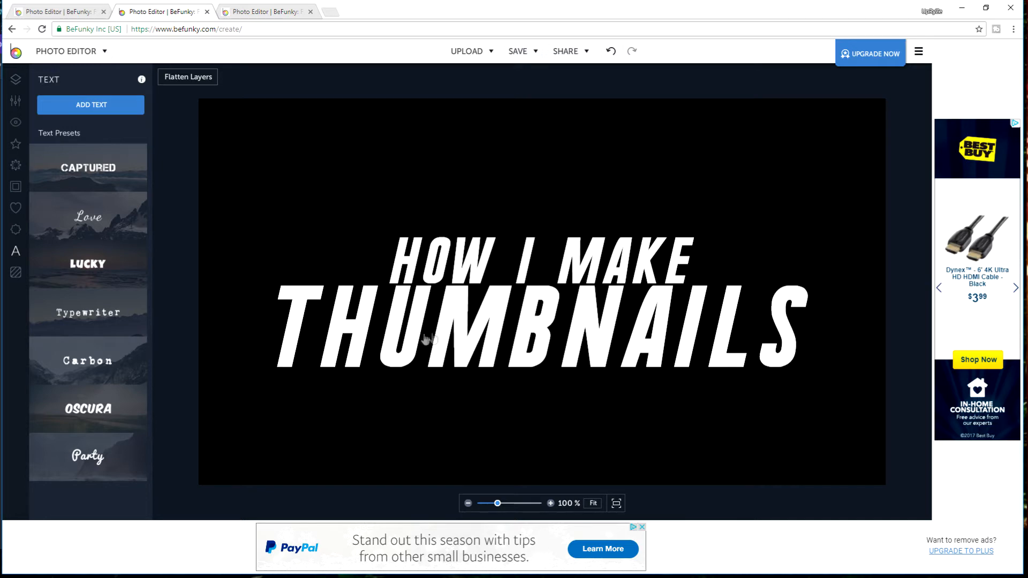
Adjust the horizontal positions of the THUMBNAILS and HOW I MAKE lines relative to each other.
{"action": "left_click_drag", "start_coordinate": [513, 367], "coordinate": [560, 347]}
{"action": "left_click", "coordinate": [557, 273]}
{"action": "left_click_drag", "start_coordinate": [558, 271], "coordinate": [560, 272]}
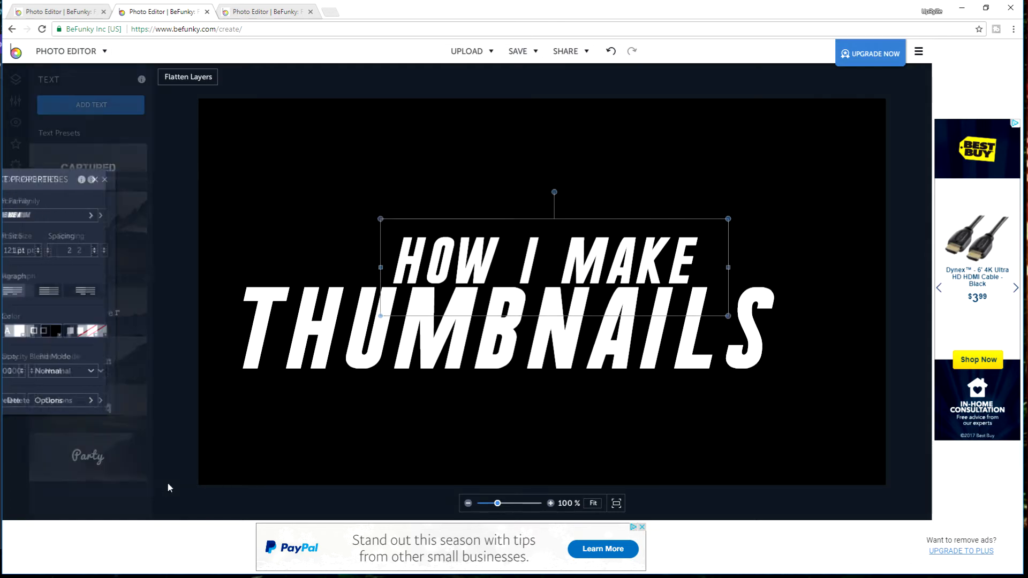
{"action": "left_click", "coordinate": [168, 487]}
Set the THUMBNAILS text in the True Lies font and widen its box so the word fits on one line.
{"action": "left_click", "coordinate": [403, 352]}
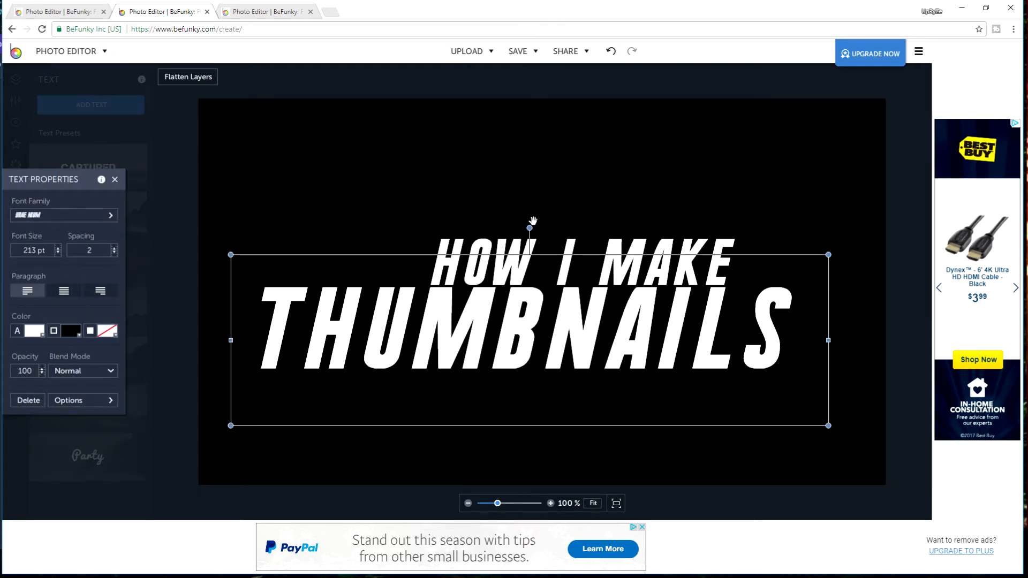
{"action": "left_click", "coordinate": [109, 221]}
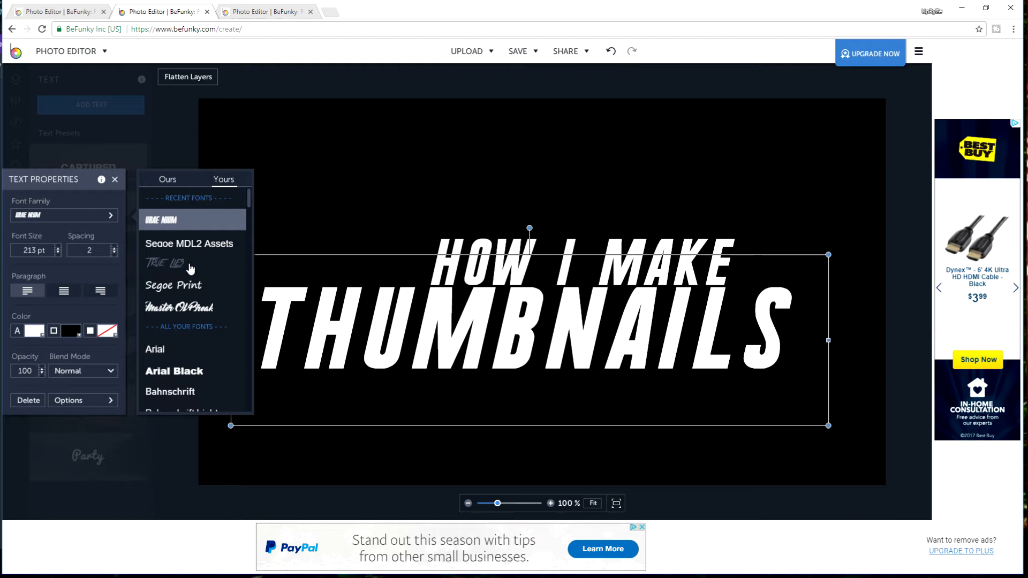
{"action": "left_click", "coordinate": [191, 263]}
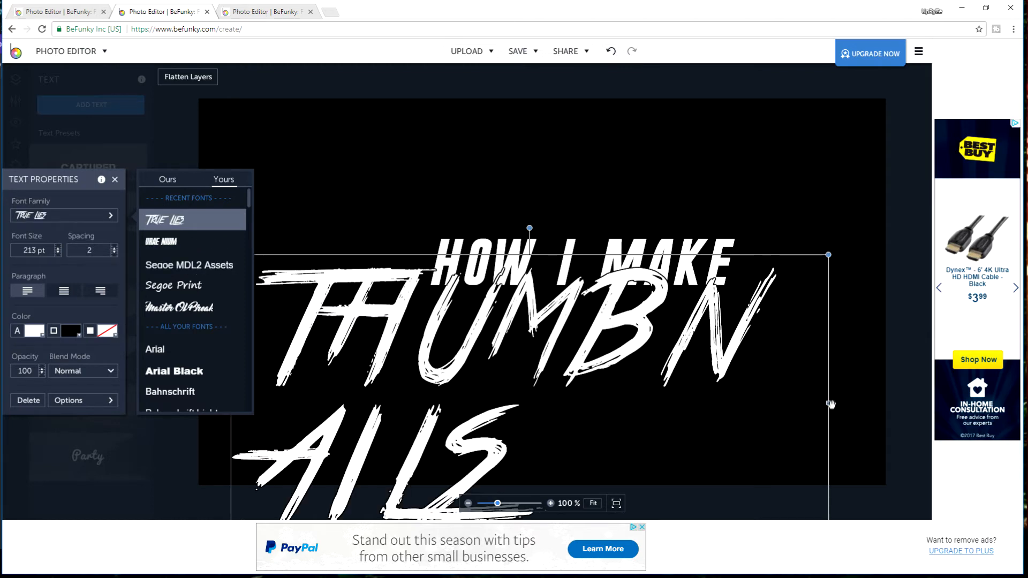
{"action": "left_click_drag", "start_coordinate": [829, 403], "coordinate": [897, 350]}
Shrink the THUMBNAILS text to 148 pt and place it centered just under HOW I MAKE.
{"action": "left_click_drag", "start_coordinate": [231, 255], "coordinate": [432, 293]}
{"action": "left_click_drag", "start_coordinate": [564, 341], "coordinate": [360, 328]}
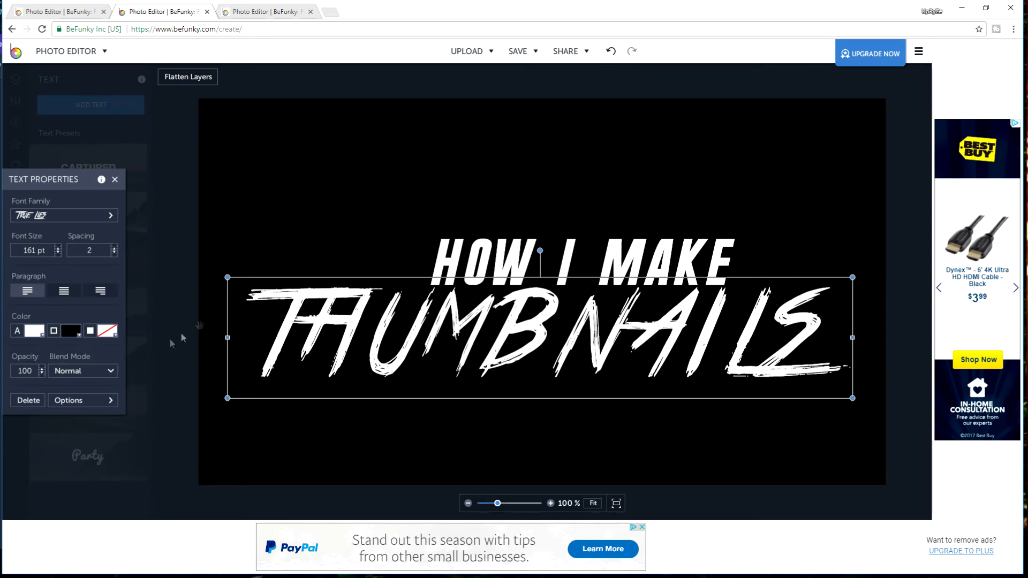
{"action": "left_click", "coordinate": [171, 371]}
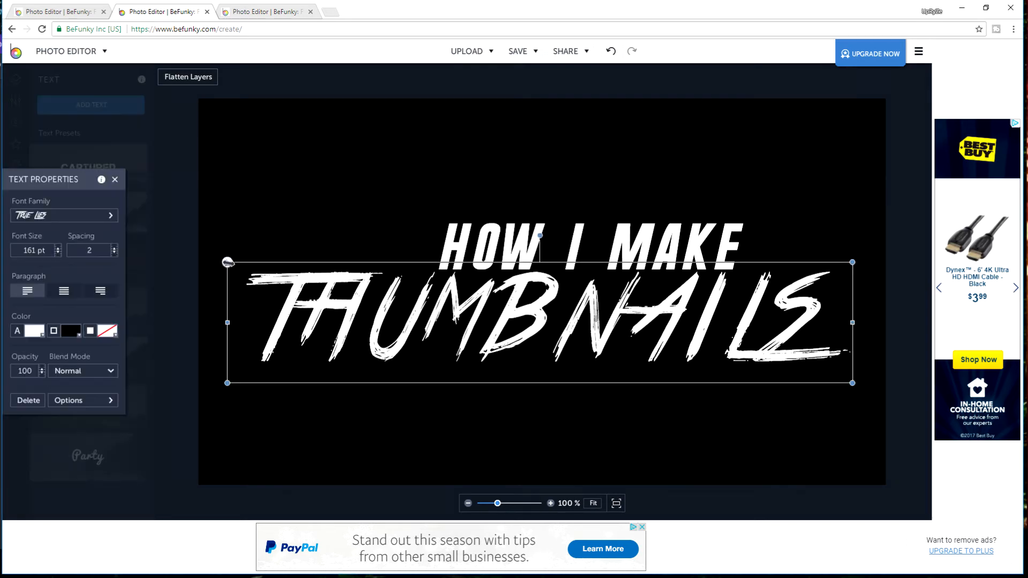
{"action": "left_click_drag", "start_coordinate": [229, 262], "coordinate": [275, 270]}
{"action": "left_click_drag", "start_coordinate": [365, 336], "coordinate": [351, 324]}
Set the HOW I MAKE text's letter spacing to 3 and widen its box to keep the words on one line.
{"action": "left_click", "coordinate": [511, 253]}
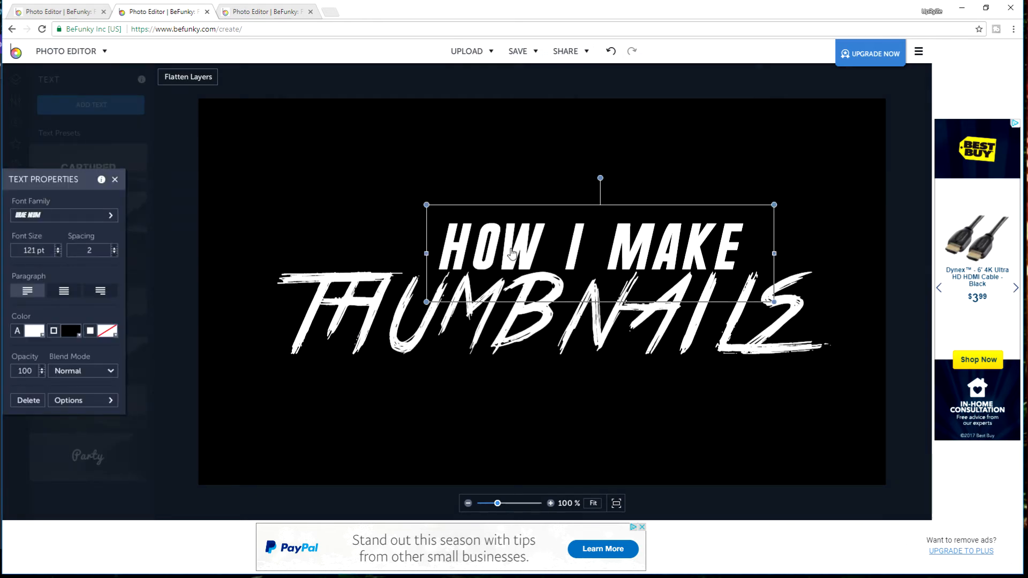
{"action": "left_click", "coordinate": [114, 248]}
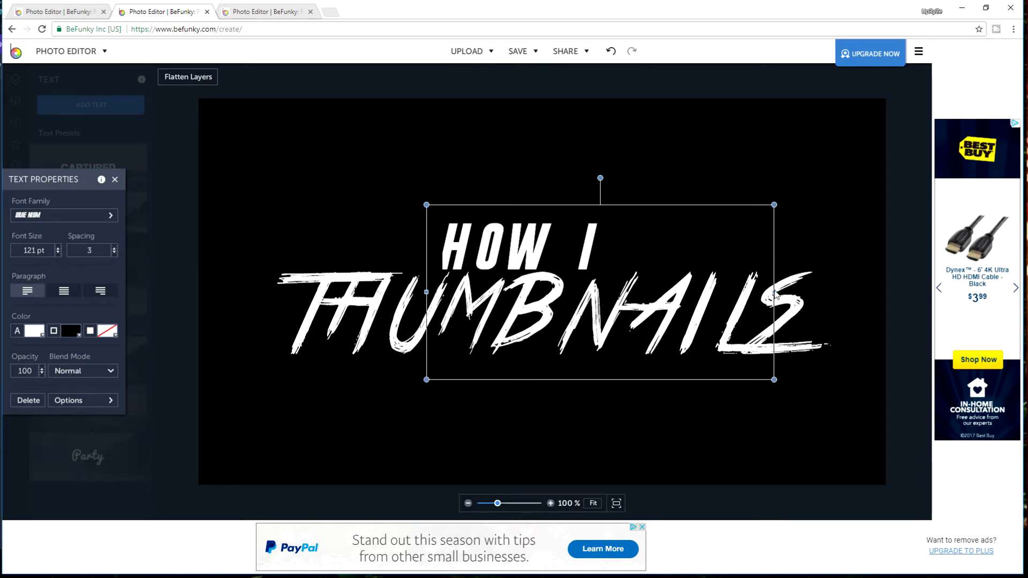
{"action": "left_click_drag", "start_coordinate": [775, 292], "coordinate": [803, 288]}
{"action": "left_click", "coordinate": [522, 467]}
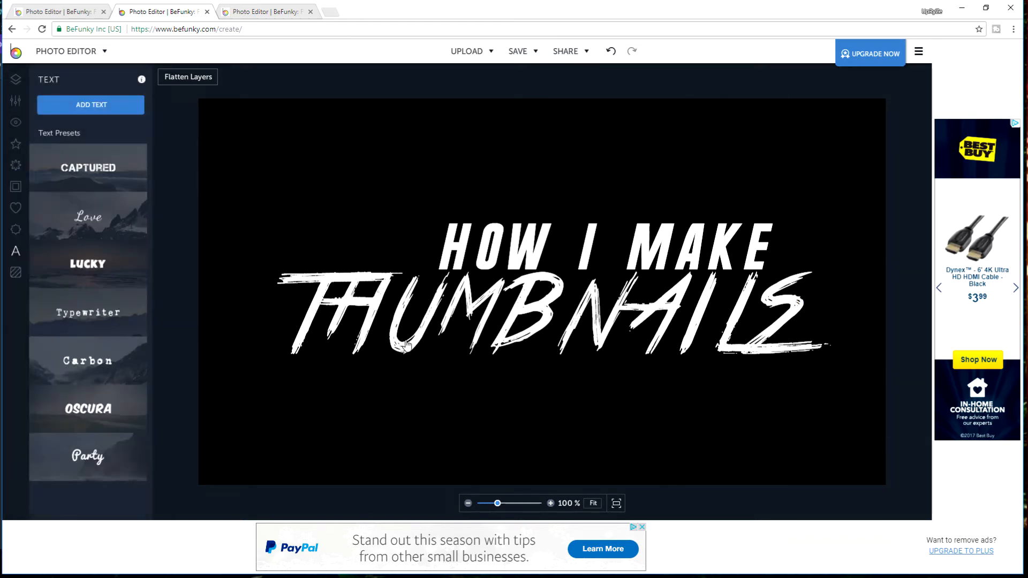
Recolor the THUMBNAILS text bright blue, about #00B2FF.
{"action": "left_click", "coordinate": [427, 351]}
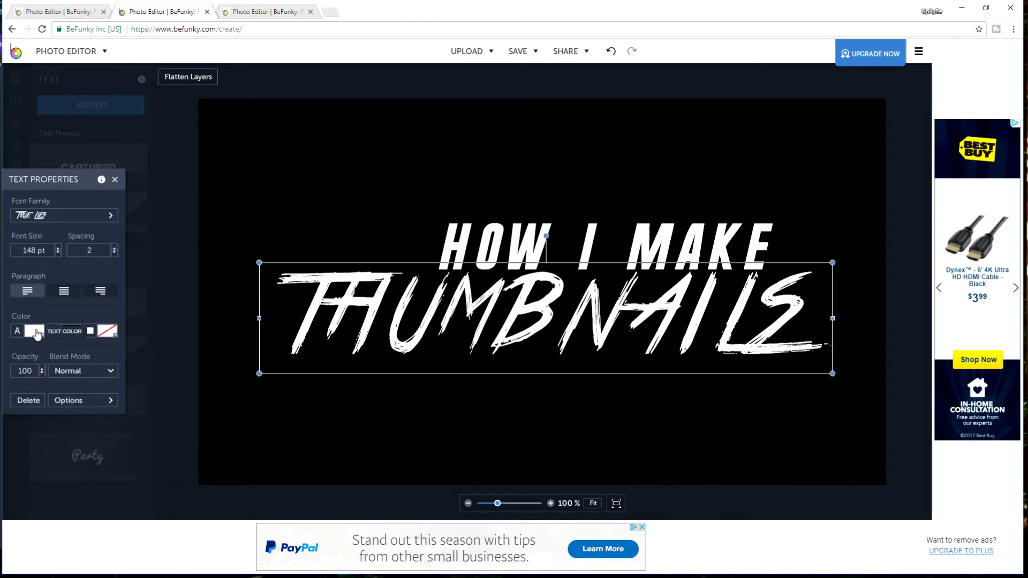
{"action": "left_click", "coordinate": [37, 332]}
{"action": "left_click_drag", "start_coordinate": [127, 407], "coordinate": [310, 315]}
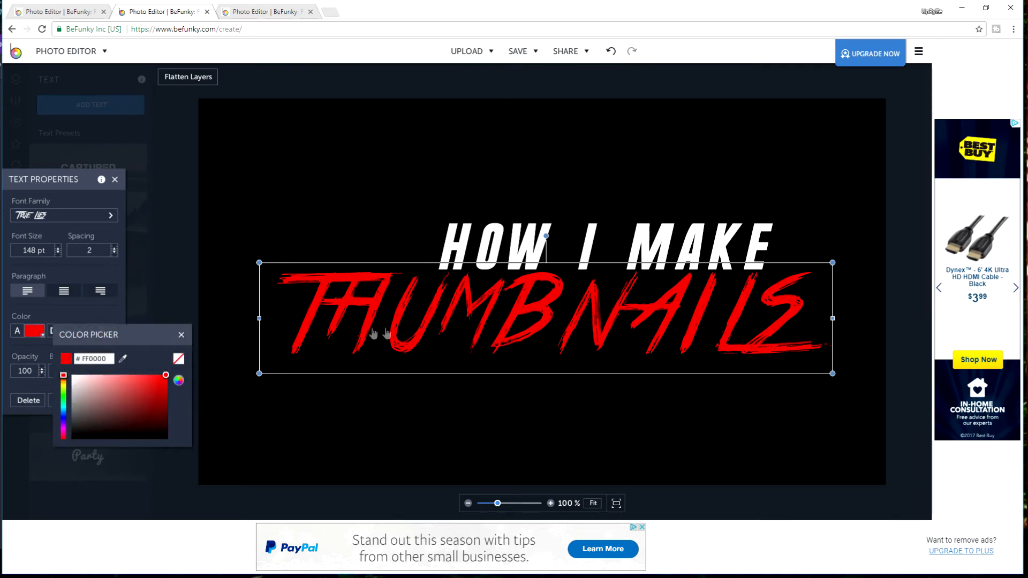
{"action": "left_click", "coordinate": [63, 378]}
{"action": "left_click_drag", "start_coordinate": [65, 381], "coordinate": [64, 393]}
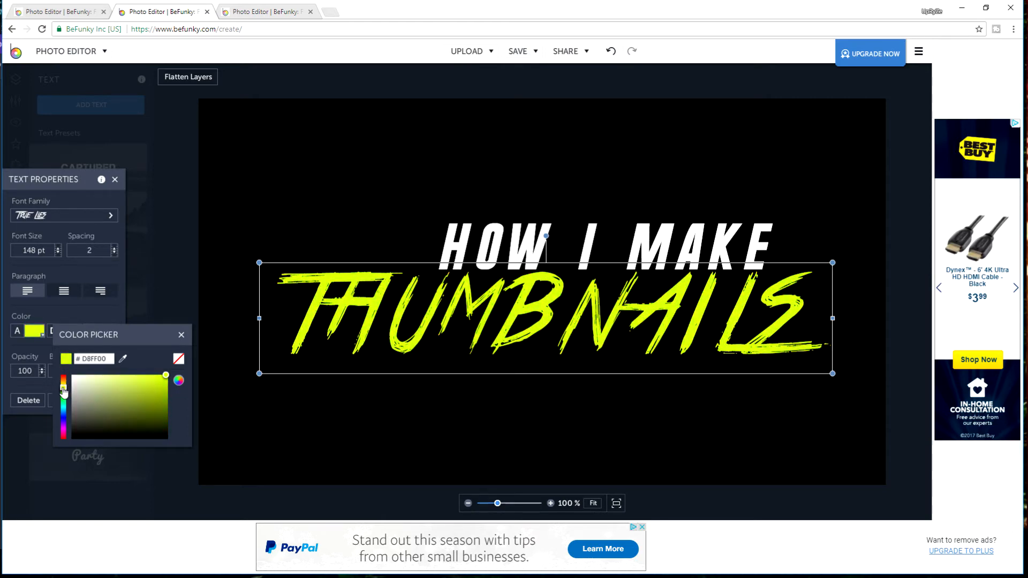
{"action": "mouse_move", "coordinate": [63, 392]}
{"action": "left_mouse_down"}
{"action": "mouse_move", "coordinate": [79, 369]}
{"action": "mouse_move", "coordinate": [84, 453]}
{"action": "mouse_move", "coordinate": [86, 416]}
{"action": "left_mouse_up"}
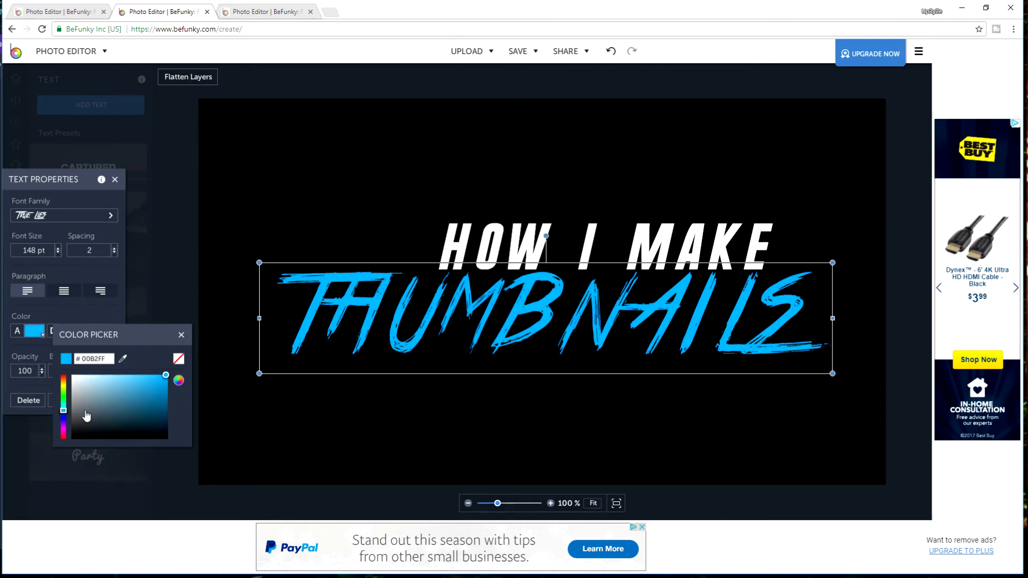
{"action": "left_click", "coordinate": [133, 263]}
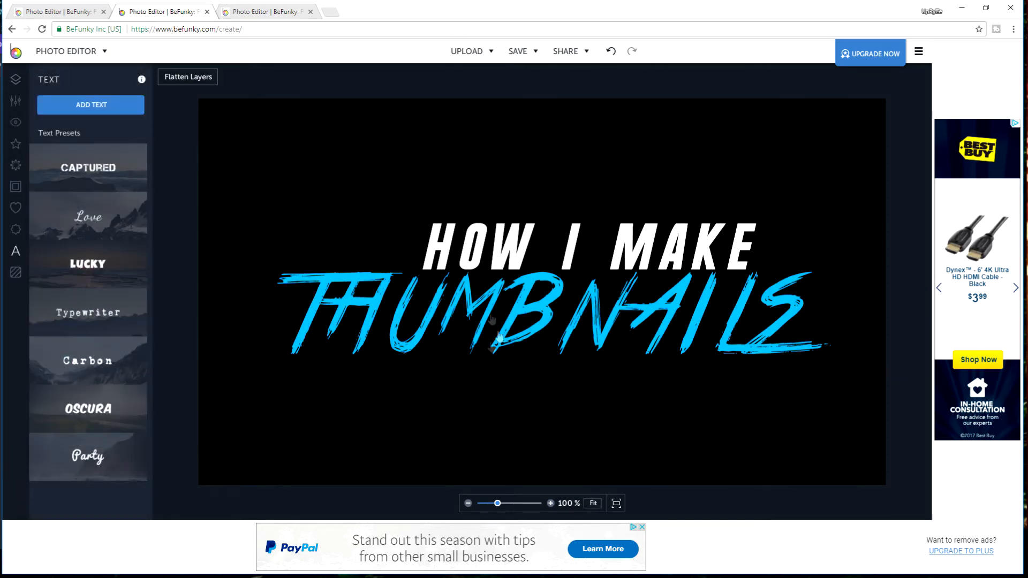
Add the white glow image as a layer, enlarge it, and center it along the canvas's lower edge beneath THUMBNAILS.
{"action": "left_click", "coordinate": [15, 80]}
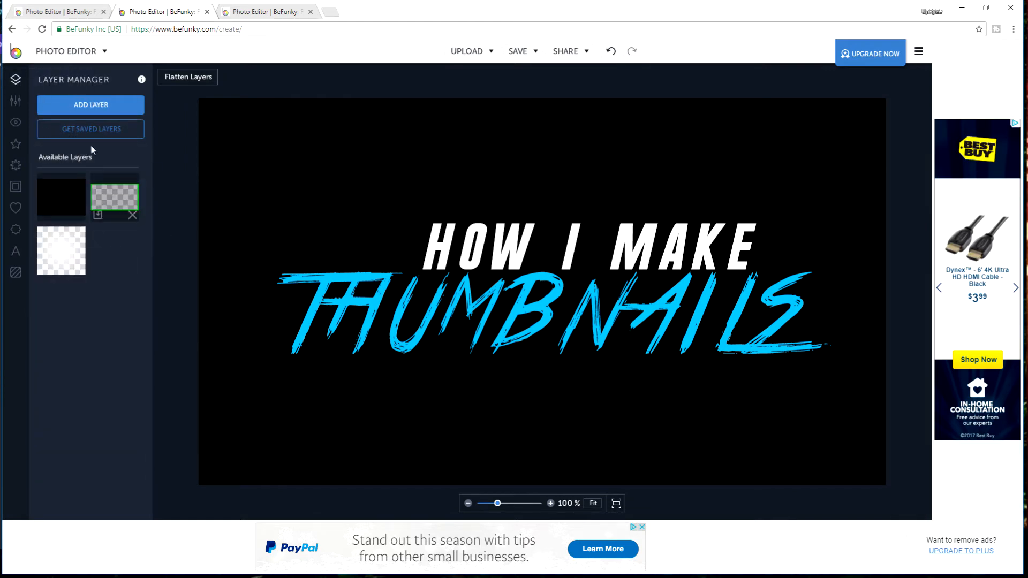
{"action": "mouse_move", "coordinate": [60, 245]}
{"action": "left_click_drag", "start_coordinate": [60, 245], "coordinate": [467, 304]}
{"action": "left_click_drag", "start_coordinate": [586, 209], "coordinate": [888, 130]}
{"action": "left_click_drag", "start_coordinate": [589, 185], "coordinate": [412, 472]}
{"action": "left_click_drag", "start_coordinate": [477, 388], "coordinate": [528, 411]}
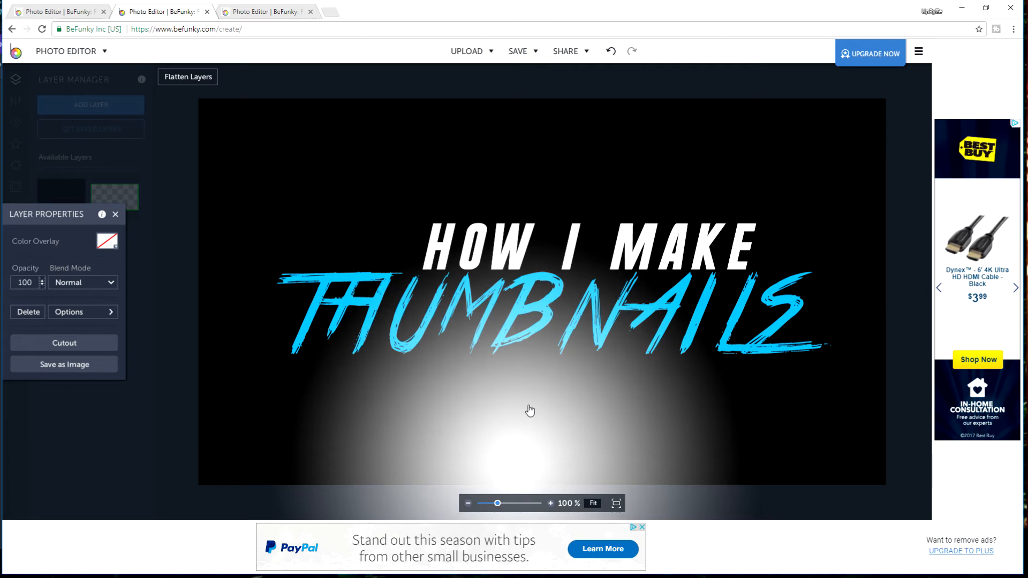
Set the white glow layer's blend mode to Overlay and shift it up over the lower middle of THUMBNAILS.
{"action": "left_click", "coordinate": [85, 283]}
{"action": "scroll", "coordinate": [87, 340], "scroll_direction": "down", "scroll_amount": 2}
{"action": "scroll", "coordinate": [86, 337], "scroll_direction": "down", "scroll_amount": 3}
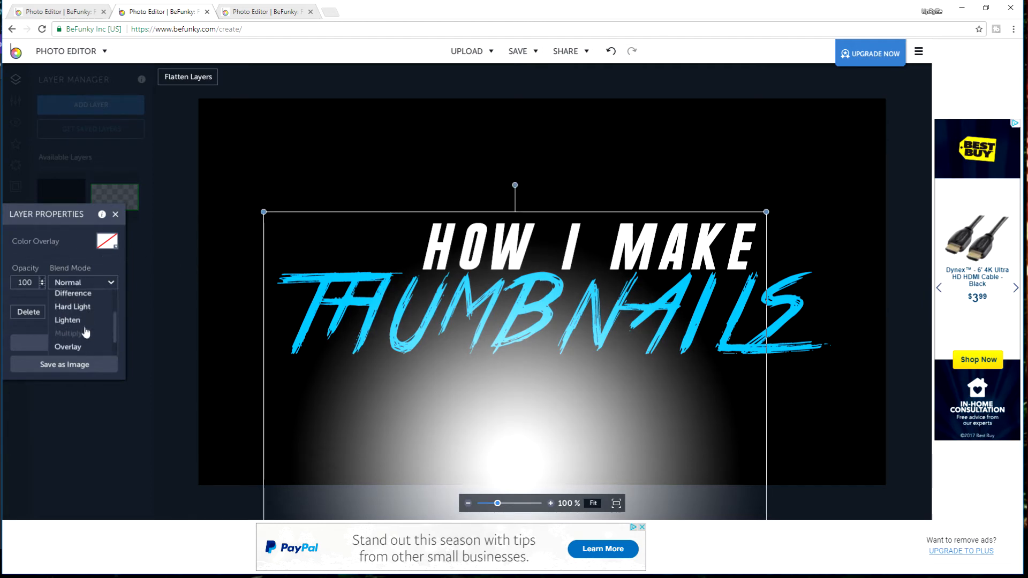
{"action": "left_click", "coordinate": [82, 325]}
{"action": "left_click", "coordinate": [87, 466]}
{"action": "left_click_drag", "start_coordinate": [467, 478], "coordinate": [474, 452]}
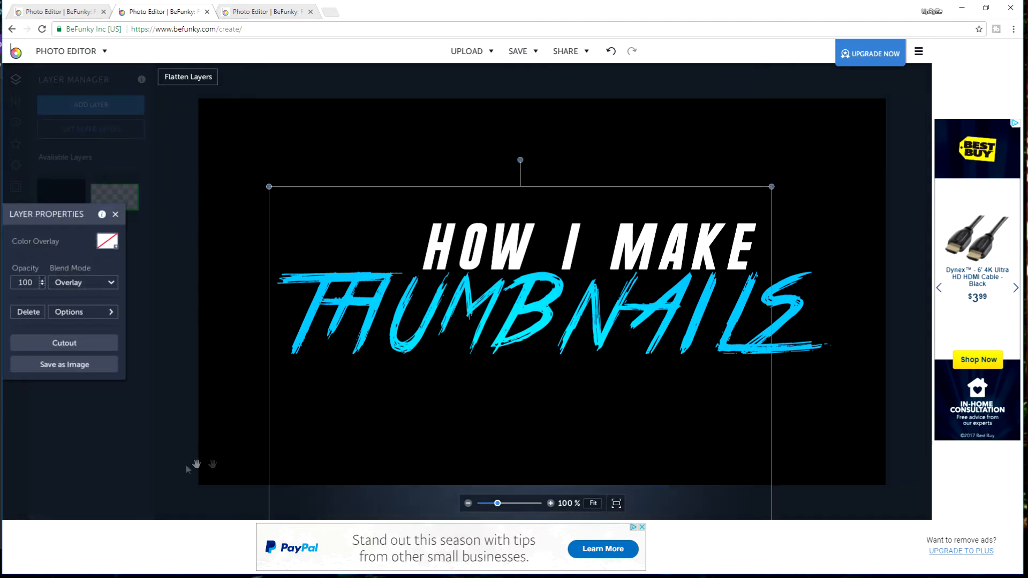
{"action": "left_click", "coordinate": [235, 462]}
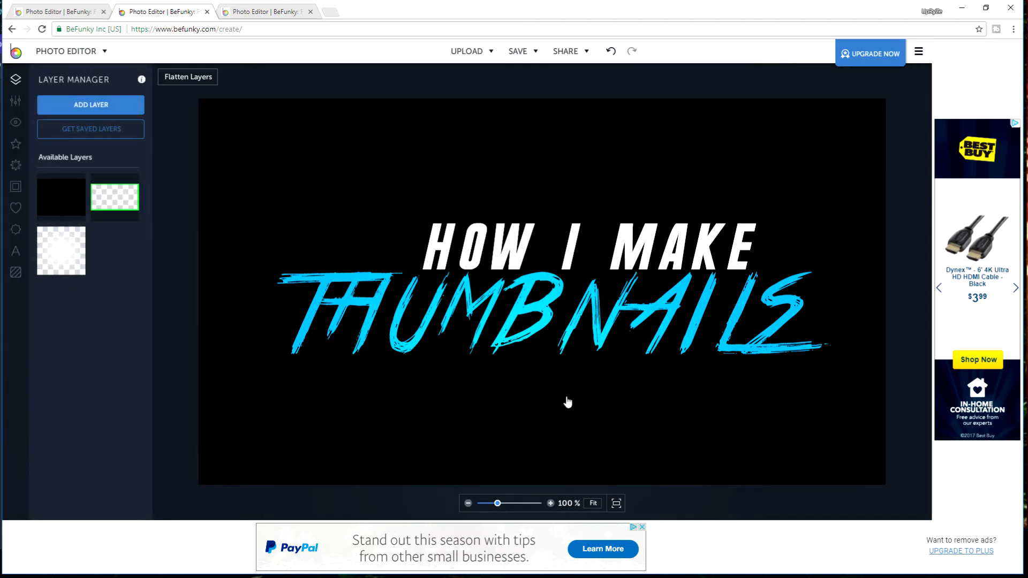
Delete the Overlay glow layer and undo the deletion.
{"action": "left_click", "coordinate": [562, 431]}
{"action": "key", "text": "Delete"}
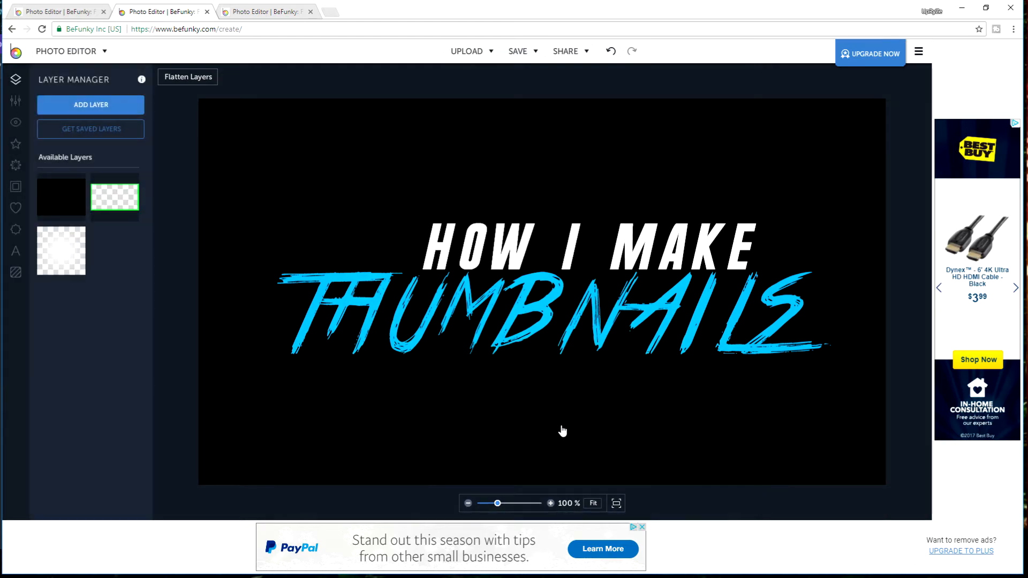
{"action": "left_click", "coordinate": [608, 52]}
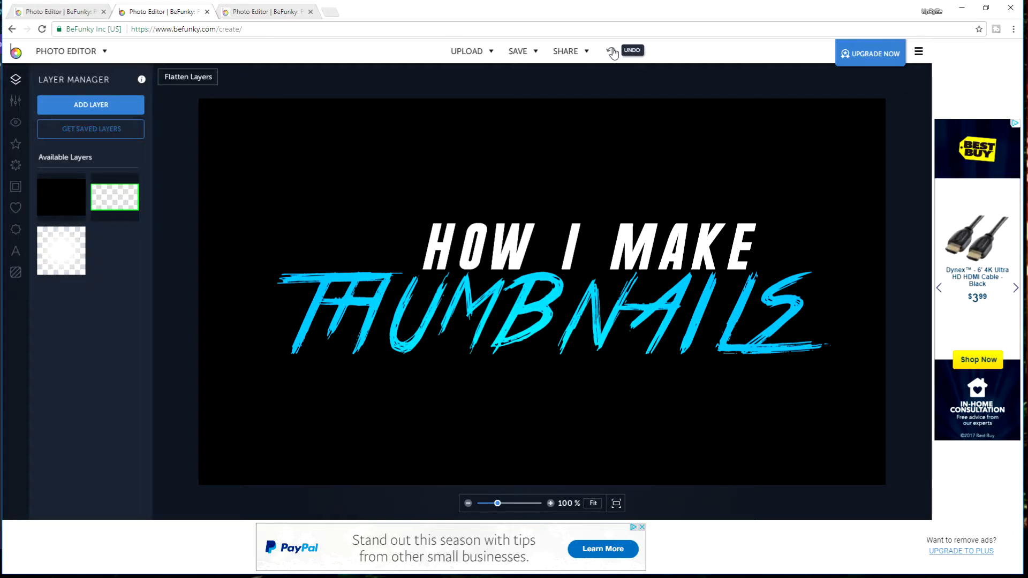
Nudge the glow layer slightly upward and set its color overlay to white.
{"action": "left_click", "coordinate": [527, 391]}
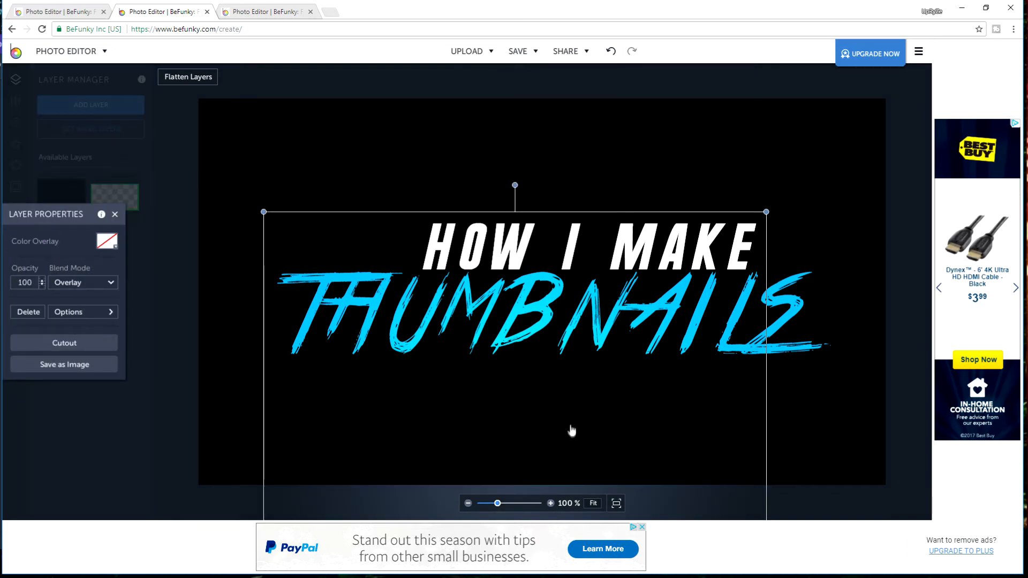
{"action": "left_click_drag", "start_coordinate": [572, 431], "coordinate": [571, 422]}
{"action": "left_click", "coordinate": [106, 241]}
{"action": "left_click_drag", "start_coordinate": [196, 373], "coordinate": [297, 379]}
{"action": "left_click_drag", "start_coordinate": [176, 327], "coordinate": [44, 228]}
{"action": "left_click", "coordinate": [157, 484]}
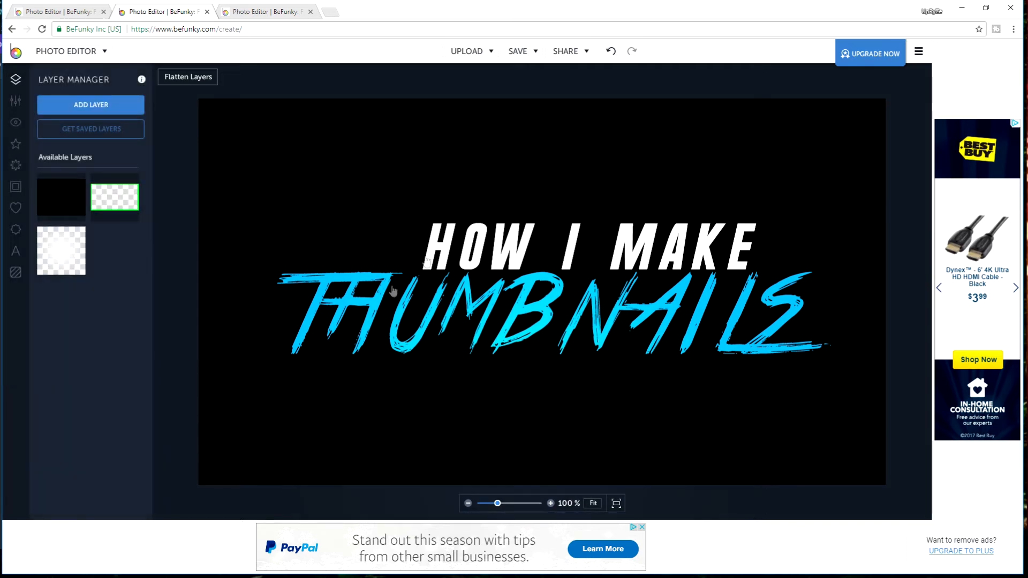
Remove the white-tinted glow to compare the text without it, and undo the removal.
{"action": "left_click", "coordinate": [481, 446]}
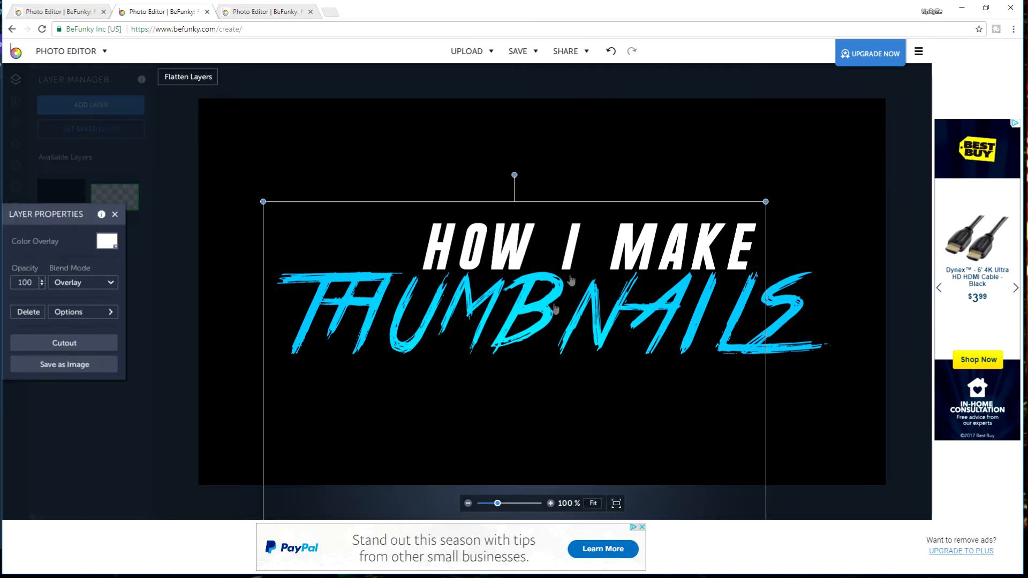
{"action": "left_click", "coordinate": [622, 101]}
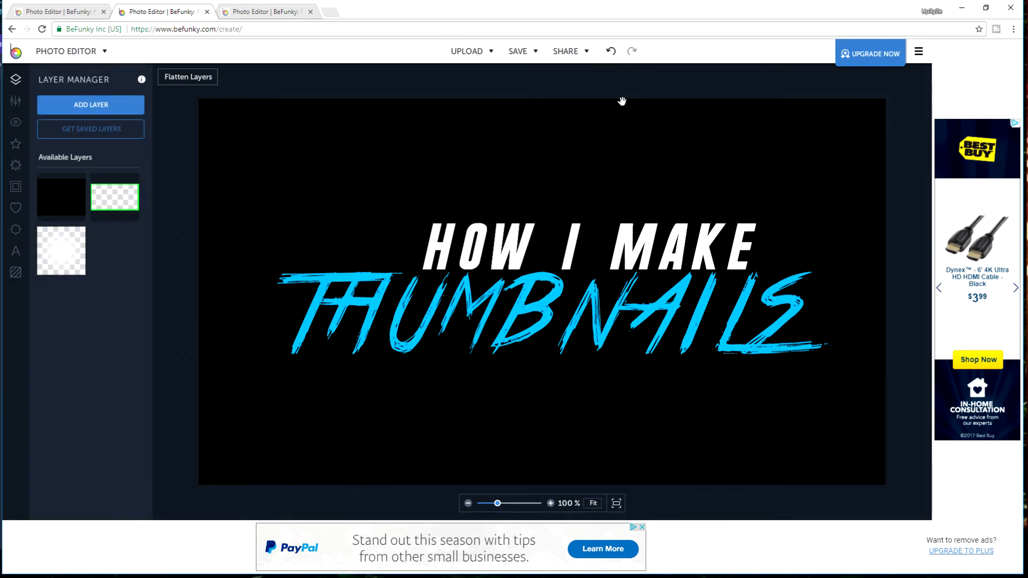
{"action": "left_click", "coordinate": [610, 51]}
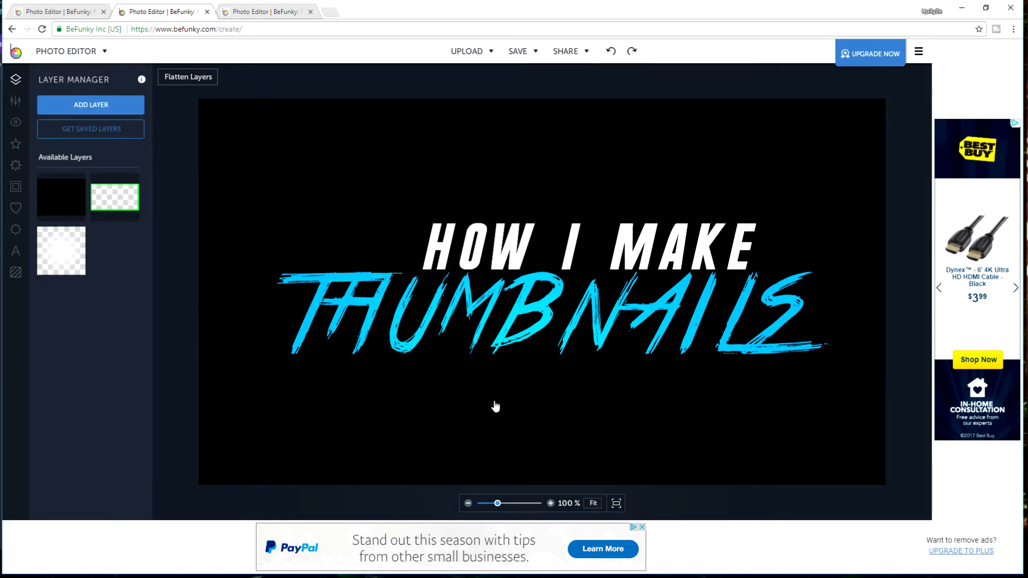
Duplicate the white Overlay glow twice and stack the copies over the lower middle of THUMBNAILS.
{"action": "left_click", "coordinate": [490, 439]}
{"action": "right_click", "coordinate": [490, 439]}
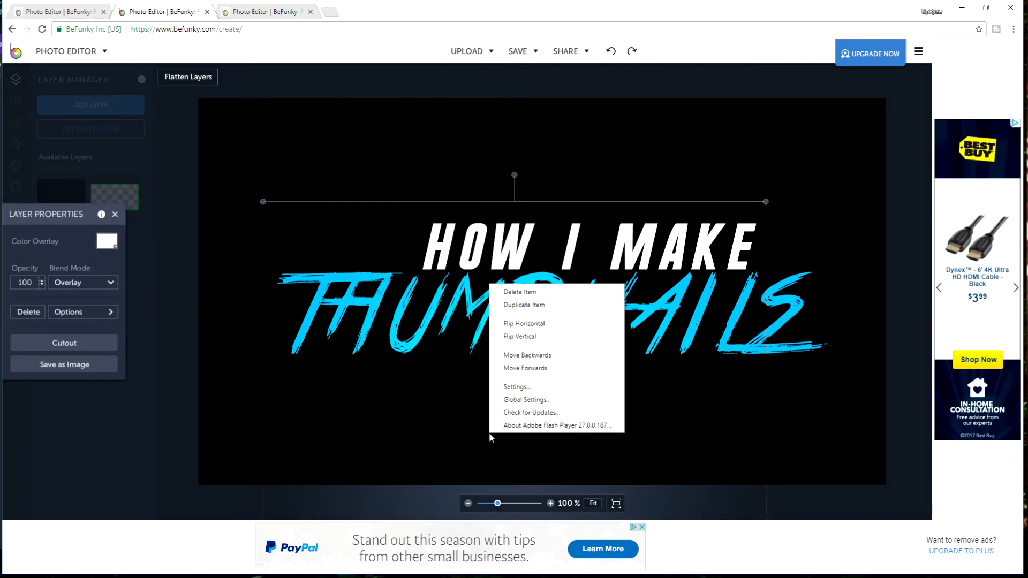
{"action": "left_click", "coordinate": [527, 305]}
{"action": "left_click_drag", "start_coordinate": [545, 414], "coordinate": [498, 392]}
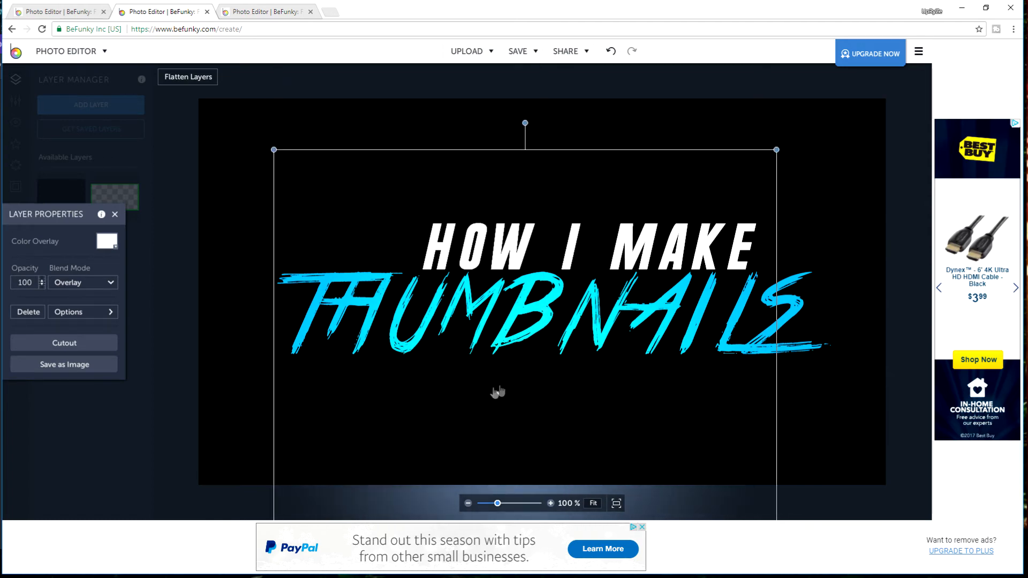
{"action": "right_click", "coordinate": [488, 385]}
{"action": "left_click", "coordinate": [523, 404]}
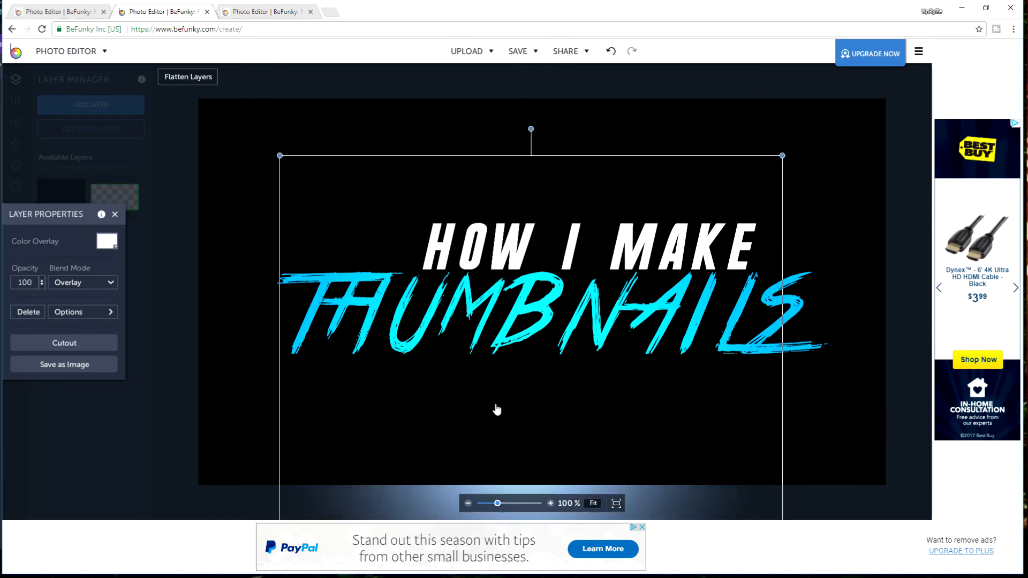
Move the selected Overlay glow over the right end of THUMBNAILS and set its color overlay to black (000000) at full intensity.
{"action": "left_click_drag", "start_coordinate": [490, 447], "coordinate": [868, 375]}
{"action": "left_click_drag", "start_coordinate": [801, 359], "coordinate": [252, 290]}
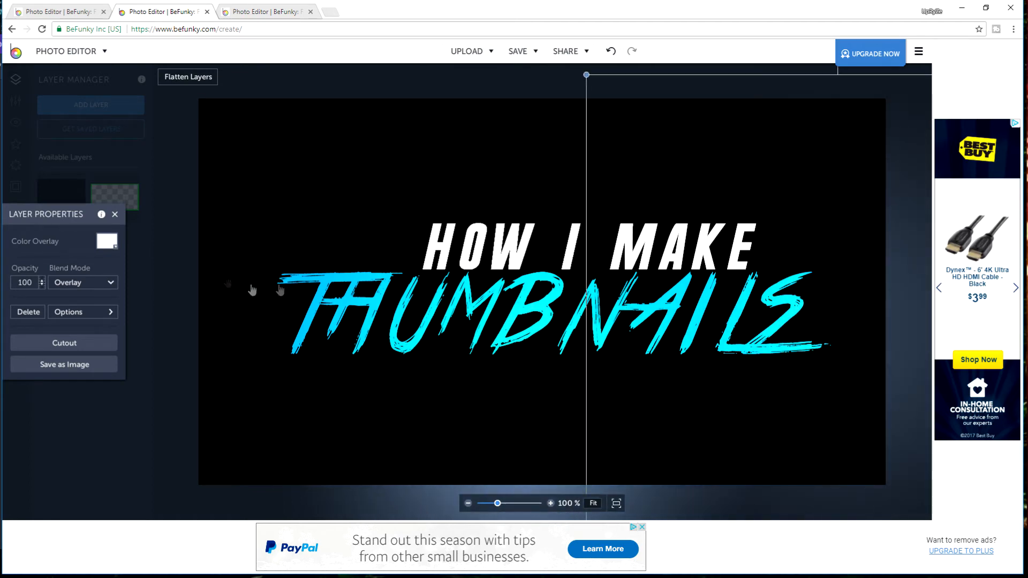
{"action": "left_click", "coordinate": [108, 242]}
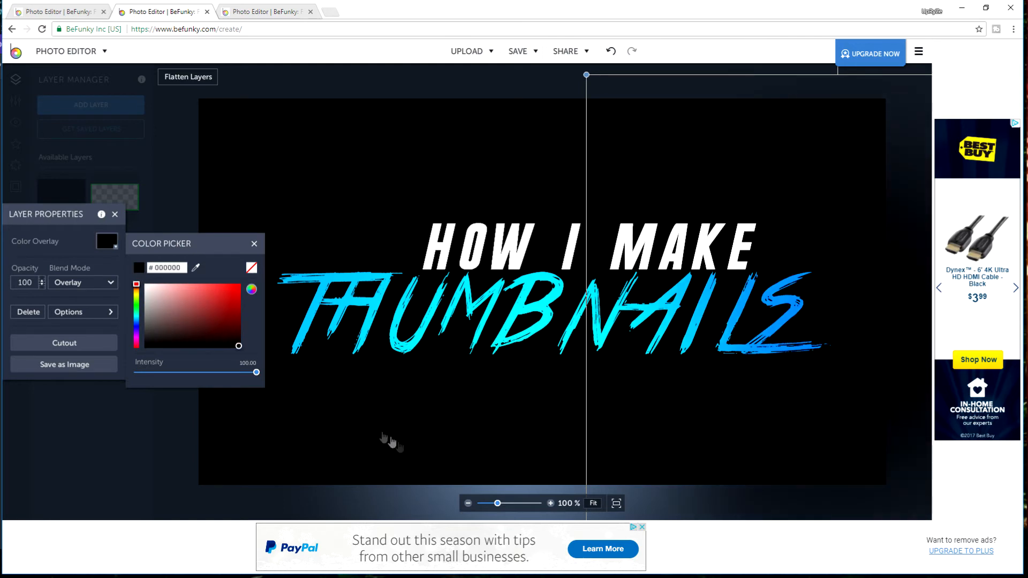
{"action": "left_click", "coordinate": [89, 463]}
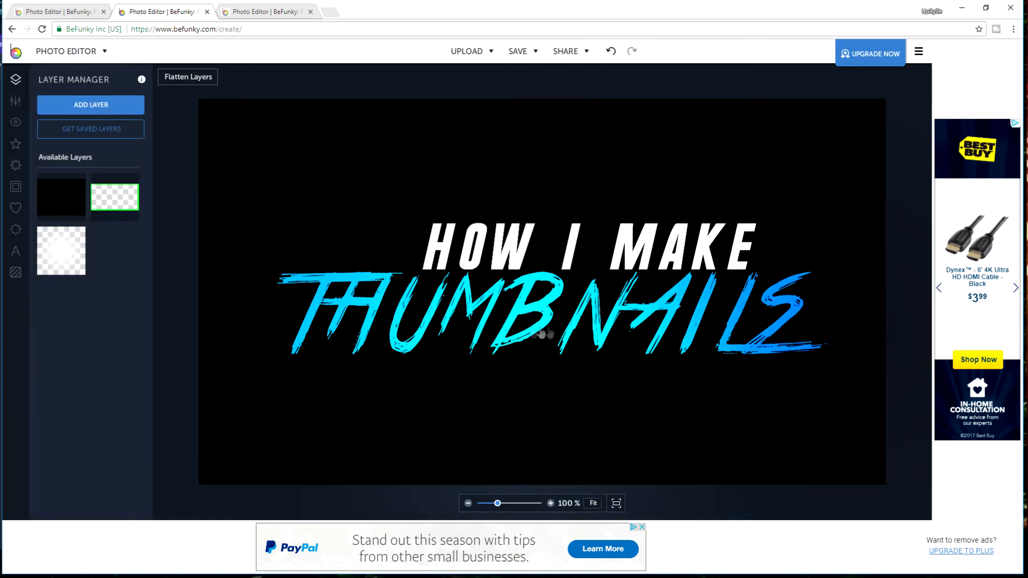
Reposition the black Normal-mode glow above HOW I MAKE so it lightly shades the tops of the letters.
{"action": "left_click", "coordinate": [666, 74]}
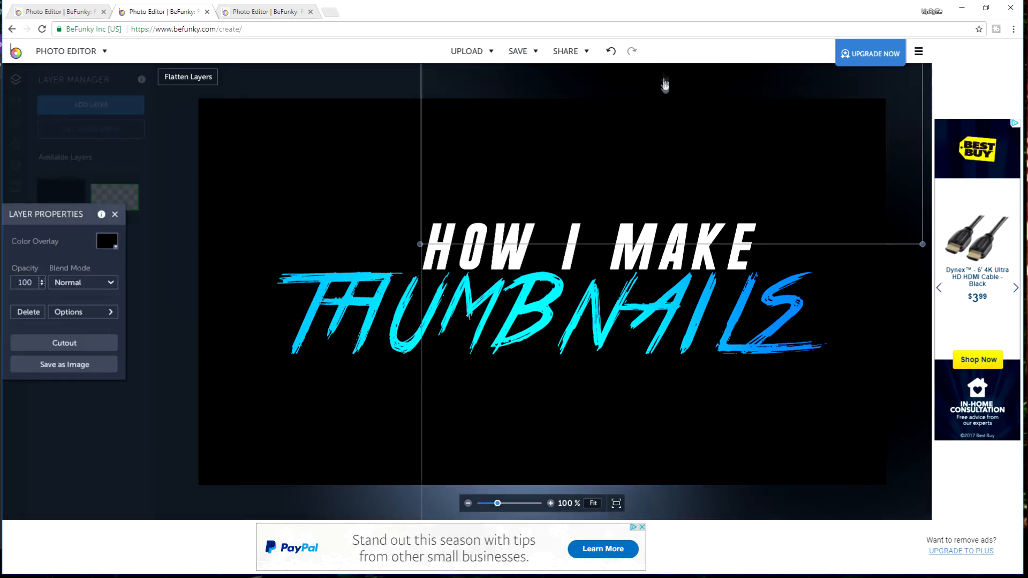
{"action": "left_click_drag", "start_coordinate": [643, 91], "coordinate": [703, 96]}
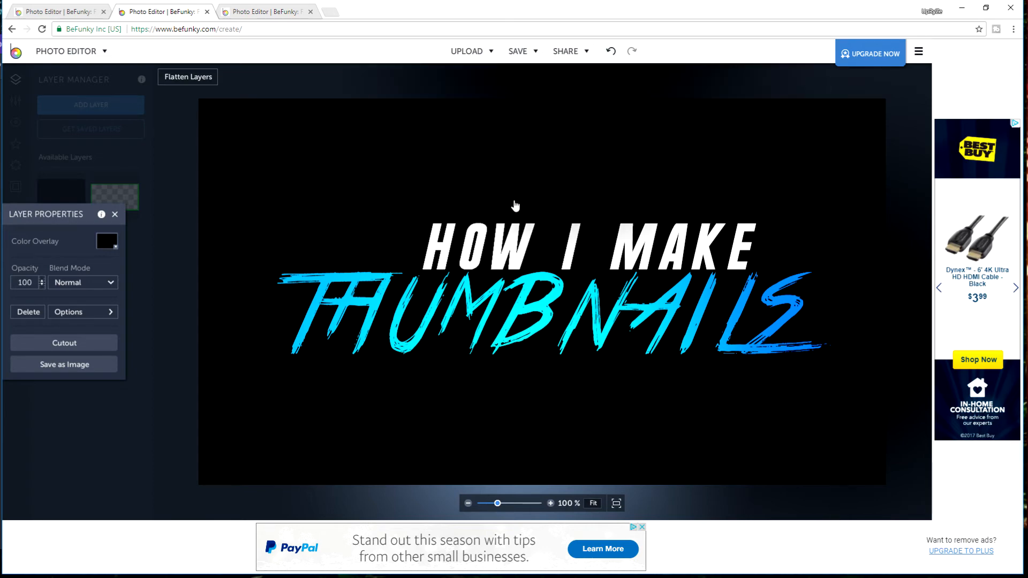
{"action": "left_click", "coordinate": [114, 430]}
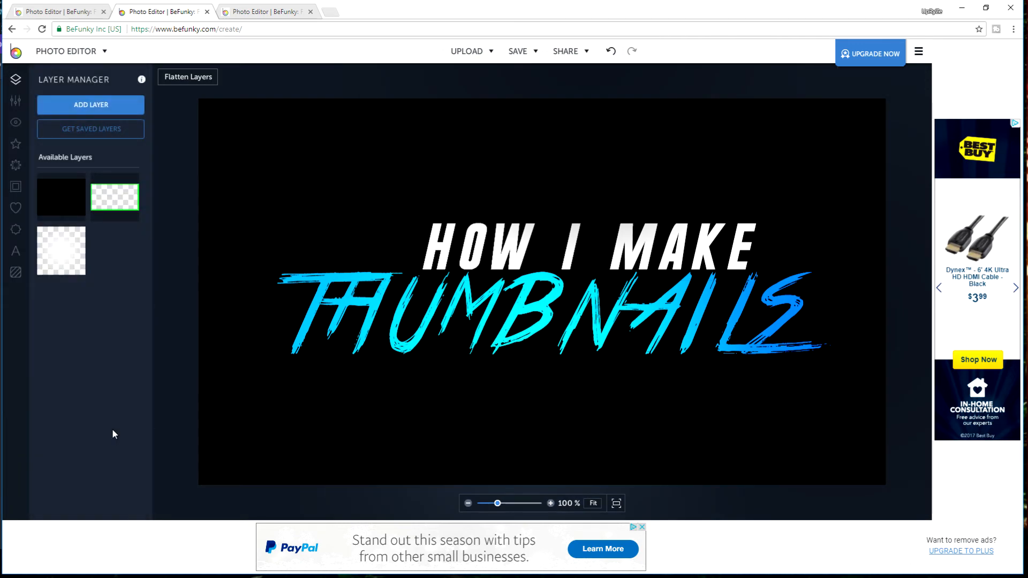
Save the text design to the computer as a JPG named textforthumbnail with the quality raised to maximum.
{"action": "left_click", "coordinate": [505, 56]}
{"action": "left_click", "coordinate": [514, 70]}
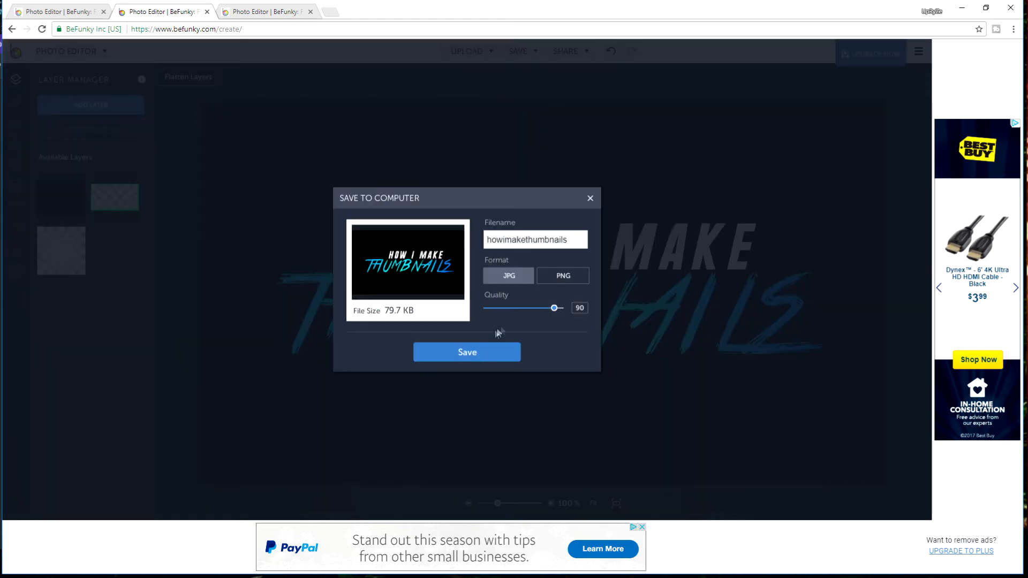
{"action": "left_click_drag", "start_coordinate": [573, 244], "coordinate": [381, 213]}
{"action": "key", "text": "BackSpace"}
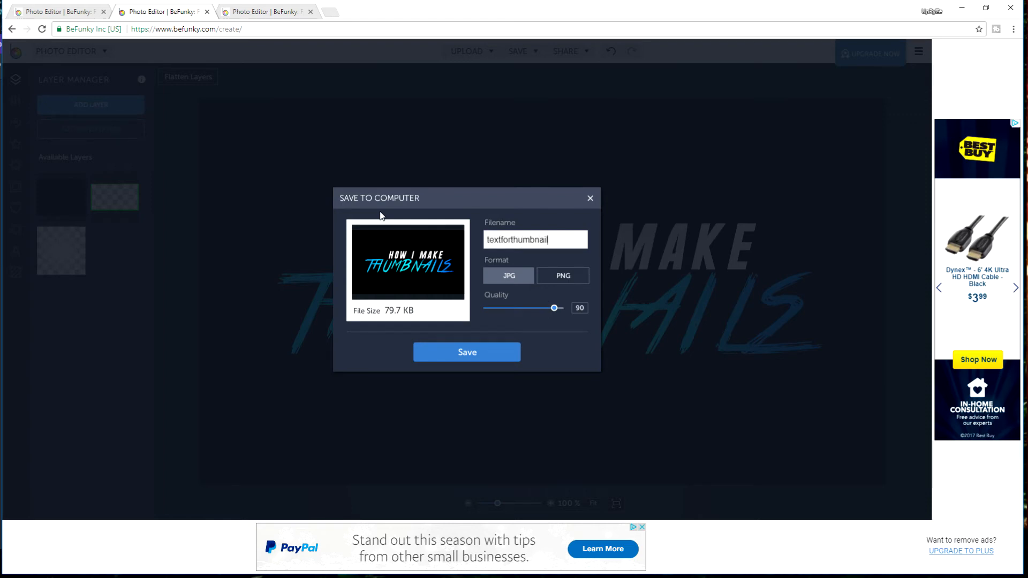
{"action": "left_click_drag", "start_coordinate": [544, 316], "coordinate": [597, 311]}
{"action": "left_click", "coordinate": [491, 355]}
{"action": "left_click", "coordinate": [728, 476]}
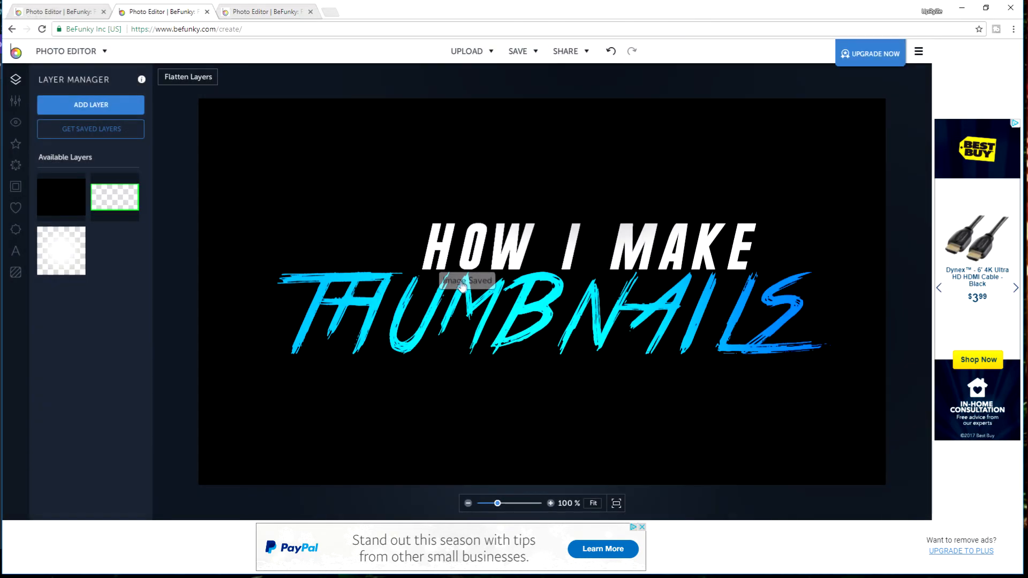
In the first editor tab, add the text image, enlarge it over the whole canvas and cover it with a black color overlay.
{"action": "left_click", "coordinate": [61, 12]}
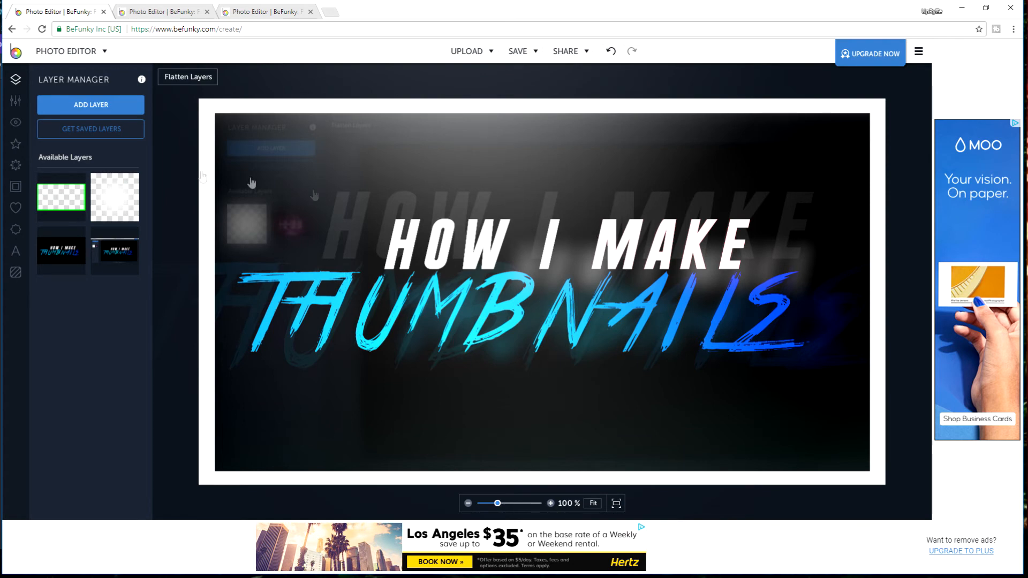
{"action": "left_click", "coordinate": [61, 252]}
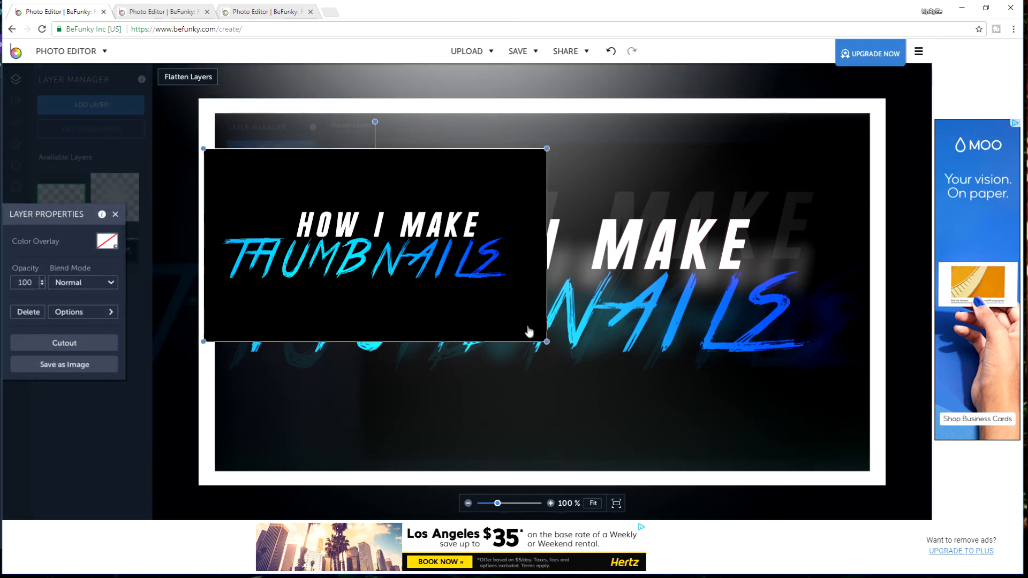
{"action": "left_click_drag", "start_coordinate": [545, 341], "coordinate": [991, 530]}
{"action": "left_click_drag", "start_coordinate": [562, 342], "coordinate": [517, 266]}
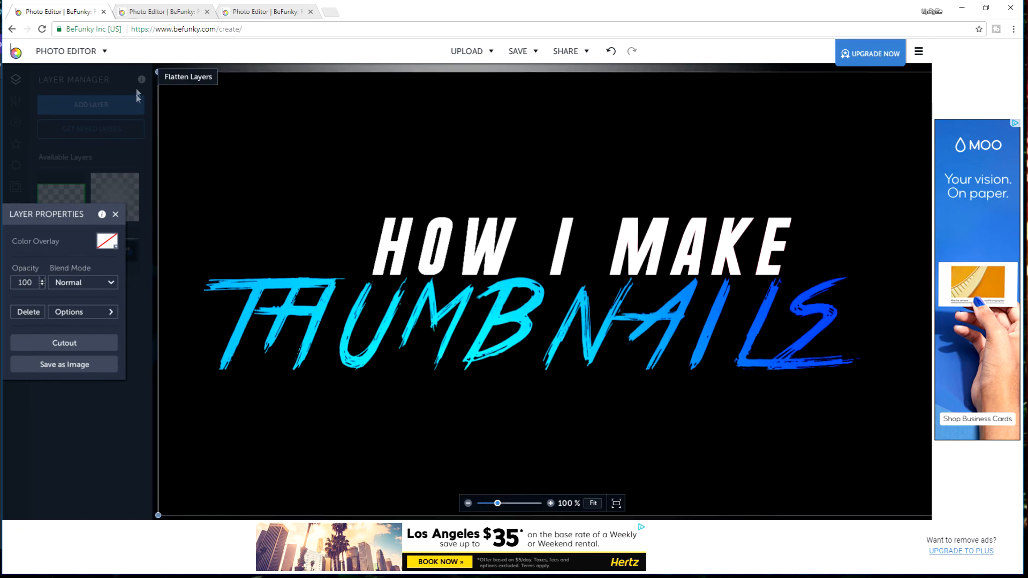
{"action": "left_click", "coordinate": [106, 245]}
{"action": "left_click_drag", "start_coordinate": [187, 307], "coordinate": [459, 437]}
{"action": "left_click_drag", "start_coordinate": [196, 373], "coordinate": [385, 395]}
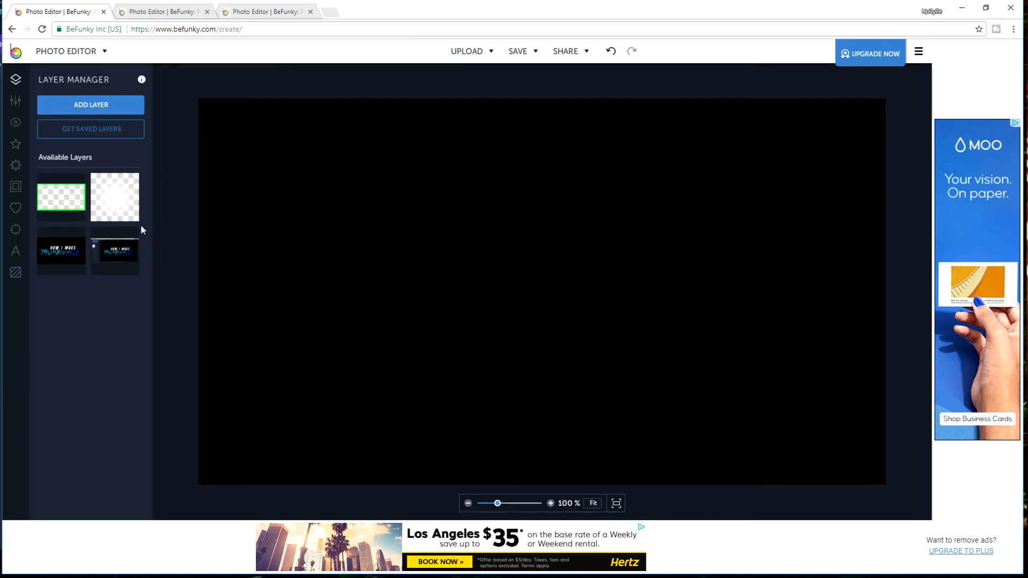
Place the editor screenshot layer over the black canvas and apply Blur with an amount of 30.
{"action": "left_click", "coordinate": [107, 252]}
{"action": "left_click_drag", "start_coordinate": [421, 233], "coordinate": [395, 227]}
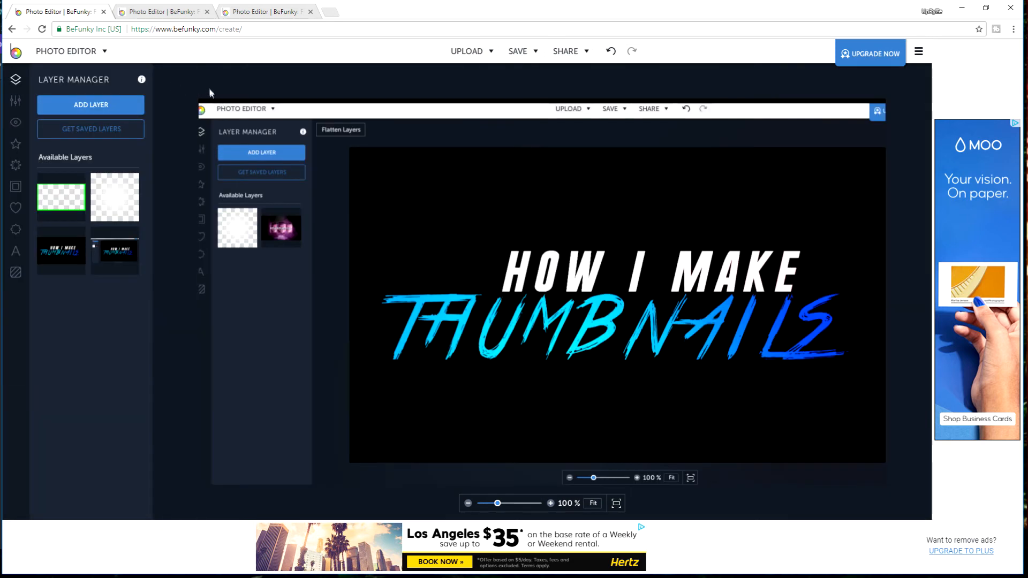
{"action": "left_click", "coordinate": [16, 109]}
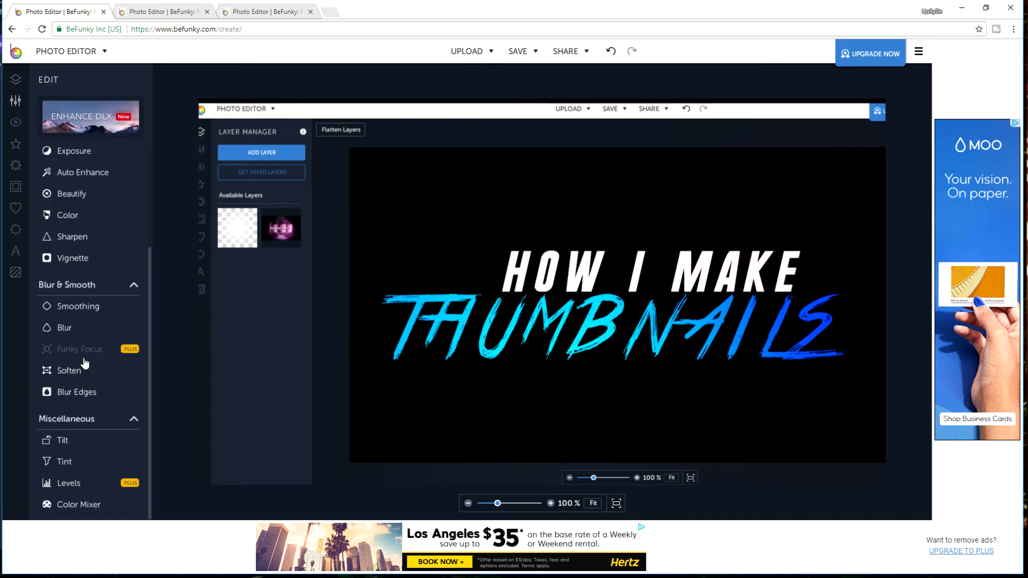
{"action": "left_click", "coordinate": [64, 332]}
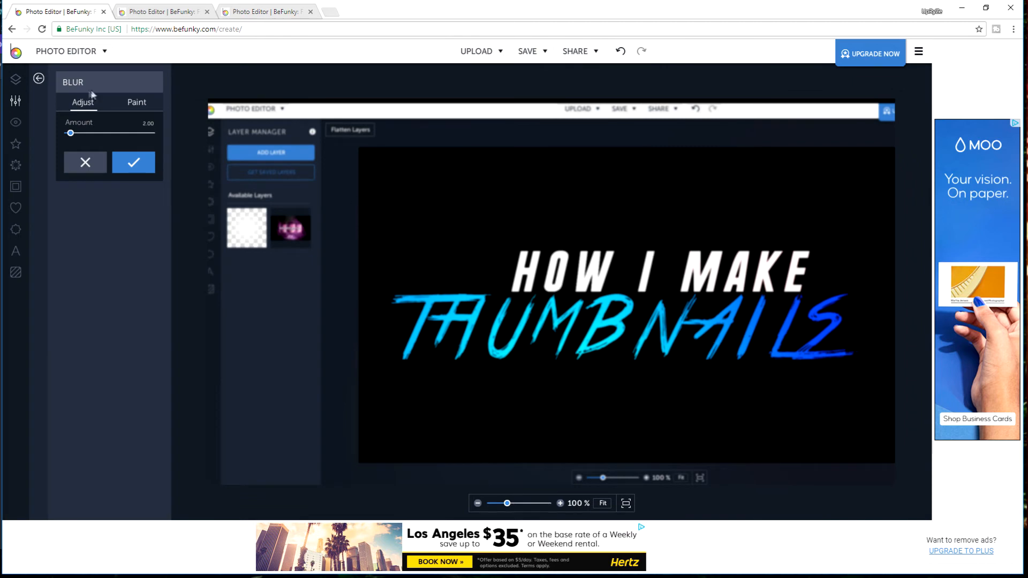
{"action": "left_click_drag", "start_coordinate": [74, 137], "coordinate": [434, 137]}
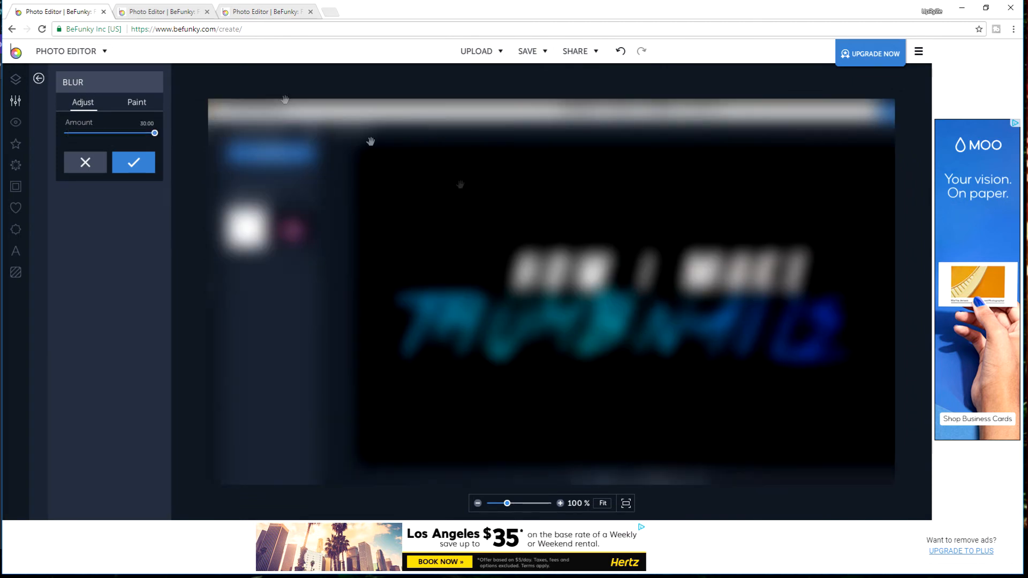
Erase the blur around the screenshot's borders with brush size 63 and hardness 26%, keeping the text blurred, and apply it.
{"action": "left_click", "coordinate": [134, 102]}
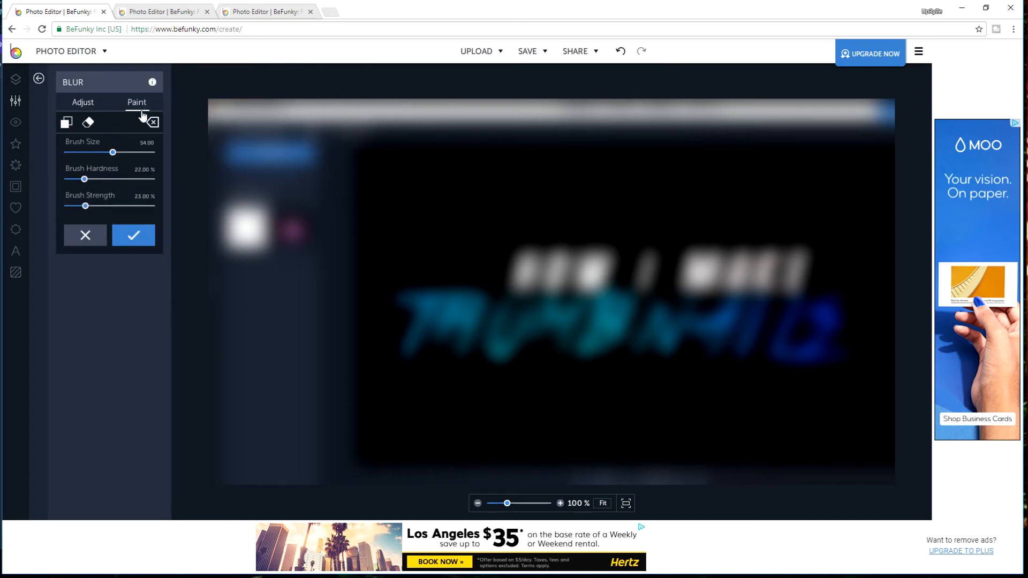
{"action": "mouse_move", "coordinate": [112, 153]}
{"action": "left_mouse_down"}
{"action": "mouse_move", "coordinate": [75, 152]}
{"action": "mouse_move", "coordinate": [123, 156]}
{"action": "left_mouse_up"}
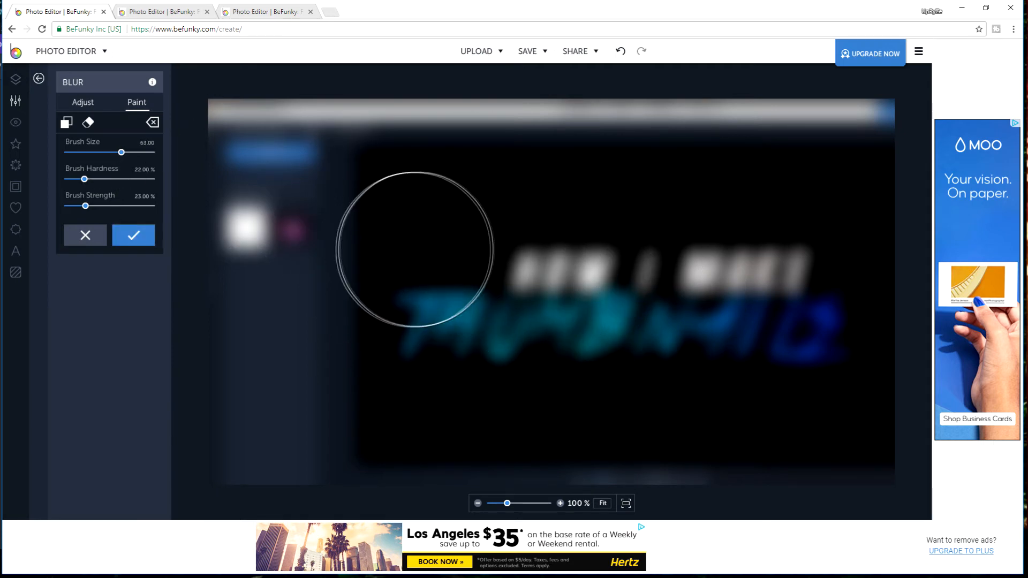
{"action": "left_click_drag", "start_coordinate": [143, 179], "coordinate": [91, 185]}
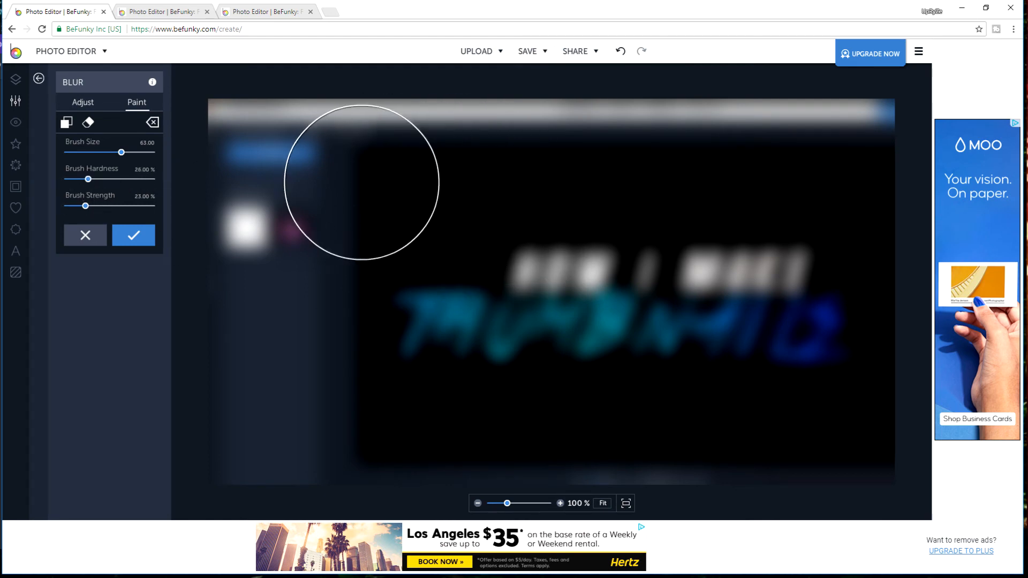
{"action": "mouse_move", "coordinate": [368, 151]}
{"action": "left_mouse_down"}
{"action": "mouse_move", "coordinate": [498, 119]}
{"action": "mouse_move", "coordinate": [282, 115]}
{"action": "mouse_move", "coordinate": [666, 107]}
{"action": "mouse_move", "coordinate": [856, 123]}
{"action": "mouse_move", "coordinate": [375, 104]}
{"action": "mouse_move", "coordinate": [268, 214]}
{"action": "mouse_move", "coordinate": [261, 371]}
{"action": "mouse_move", "coordinate": [298, 436]}
{"action": "mouse_move", "coordinate": [544, 471]}
{"action": "mouse_move", "coordinate": [853, 448]}
{"action": "mouse_move", "coordinate": [970, 295]}
{"action": "left_mouse_up"}
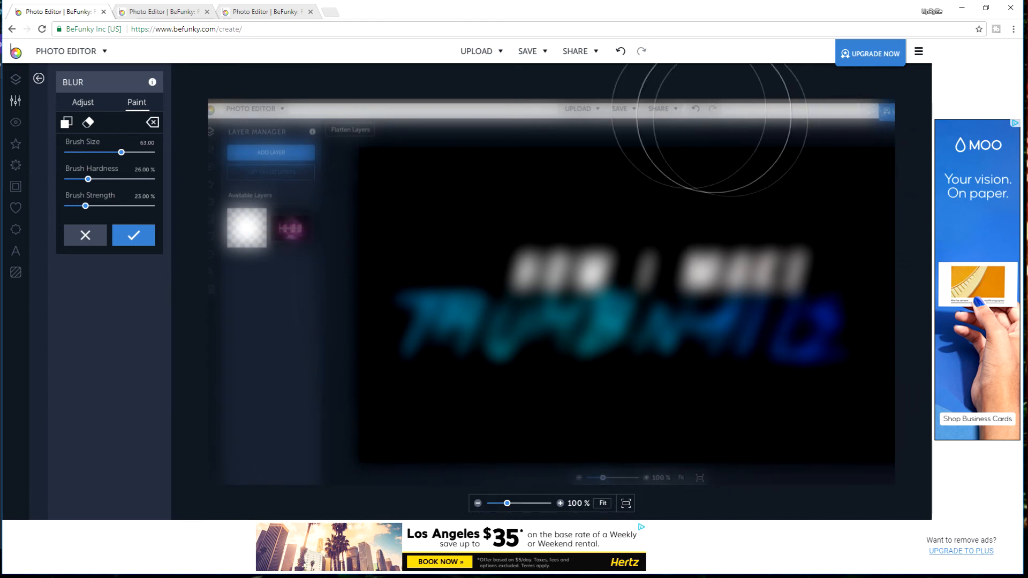
{"action": "left_click", "coordinate": [134, 235]}
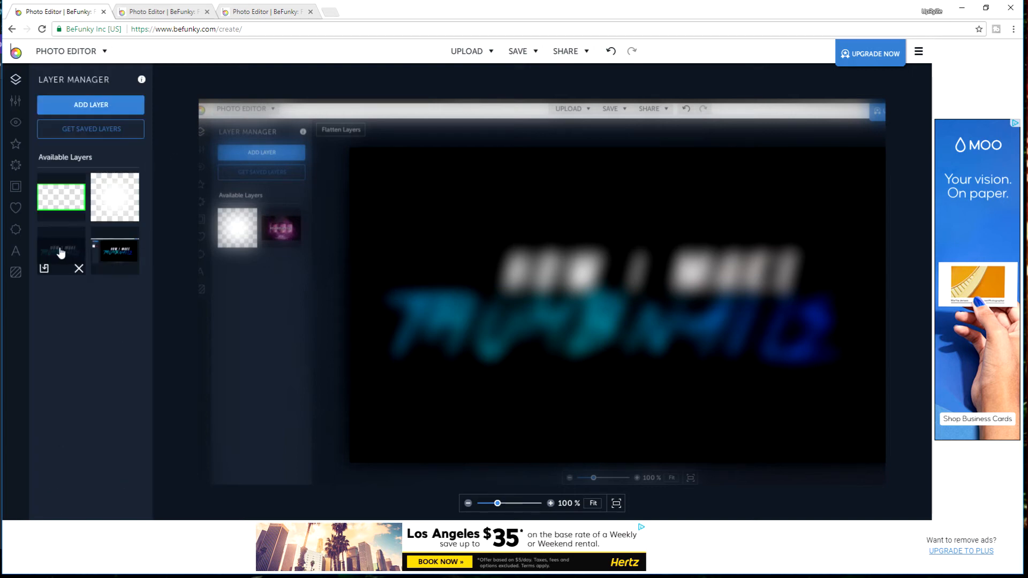
Add the text image as a layer, scale it to fill the canvas and set its blend mode to Lighten.
{"action": "left_click_drag", "start_coordinate": [62, 246], "coordinate": [516, 266]}
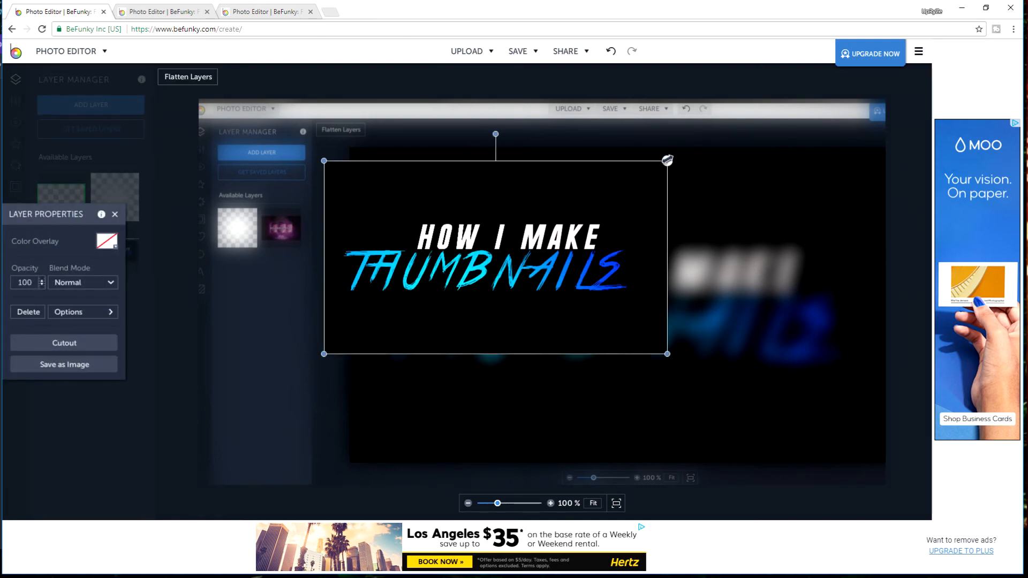
{"action": "left_click_drag", "start_coordinate": [667, 160], "coordinate": [917, 65]}
{"action": "left_click_drag", "start_coordinate": [535, 177], "coordinate": [455, 270]}
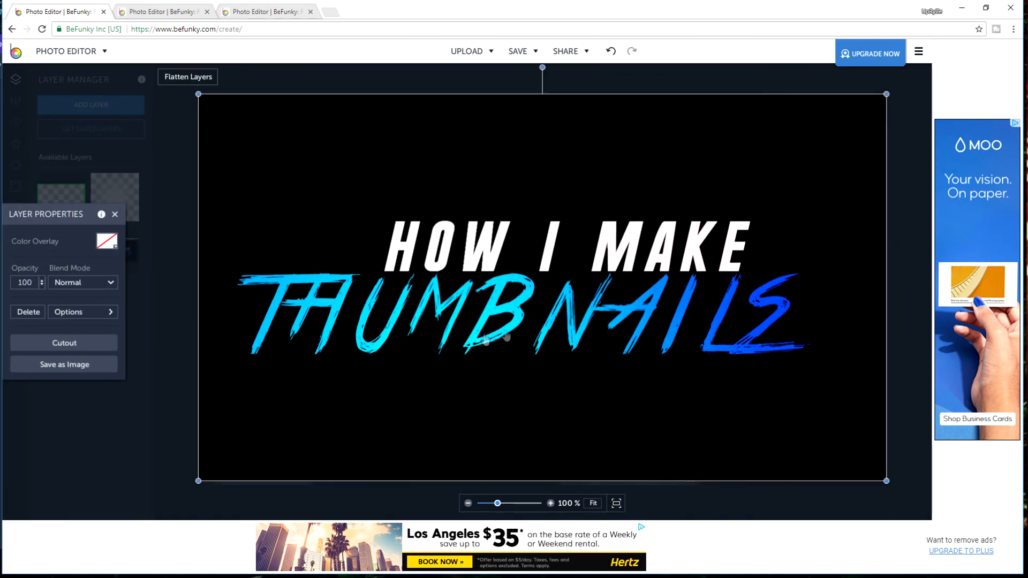
{"action": "left_click", "coordinate": [82, 289]}
{"action": "scroll", "coordinate": [90, 331], "scroll_direction": "down", "scroll_amount": 3}
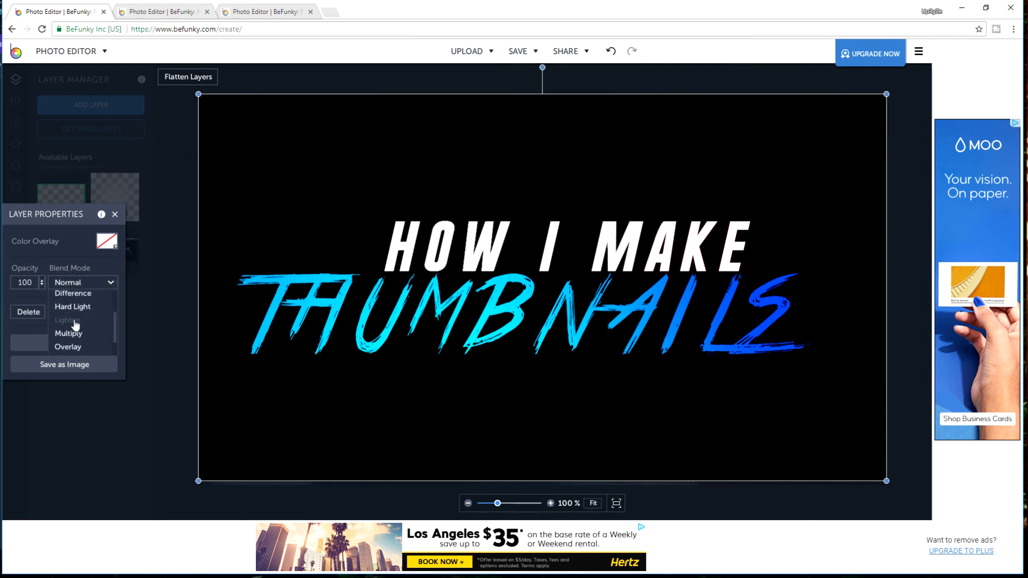
{"action": "left_click", "coordinate": [76, 322]}
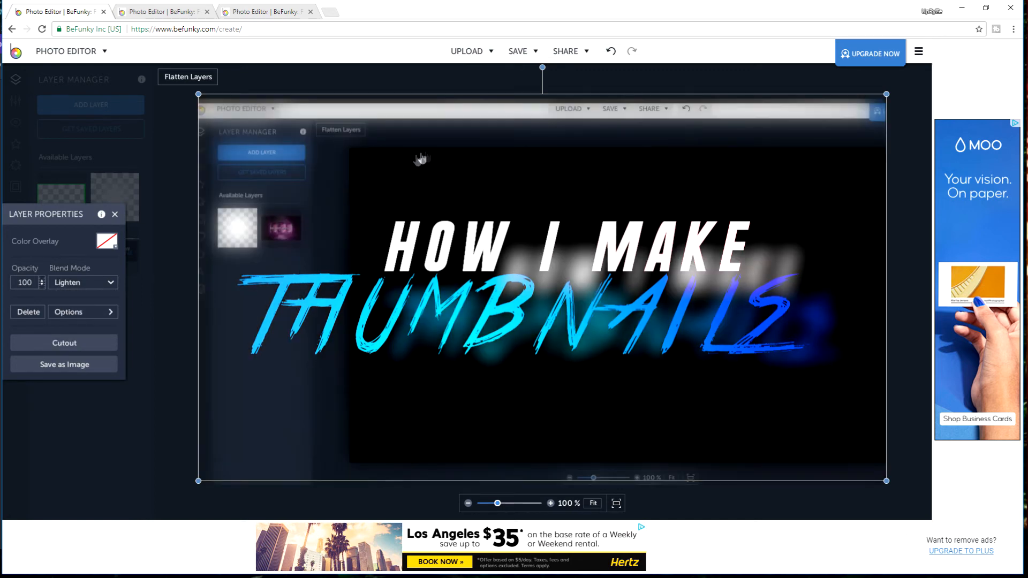
{"action": "left_click", "coordinate": [104, 466]}
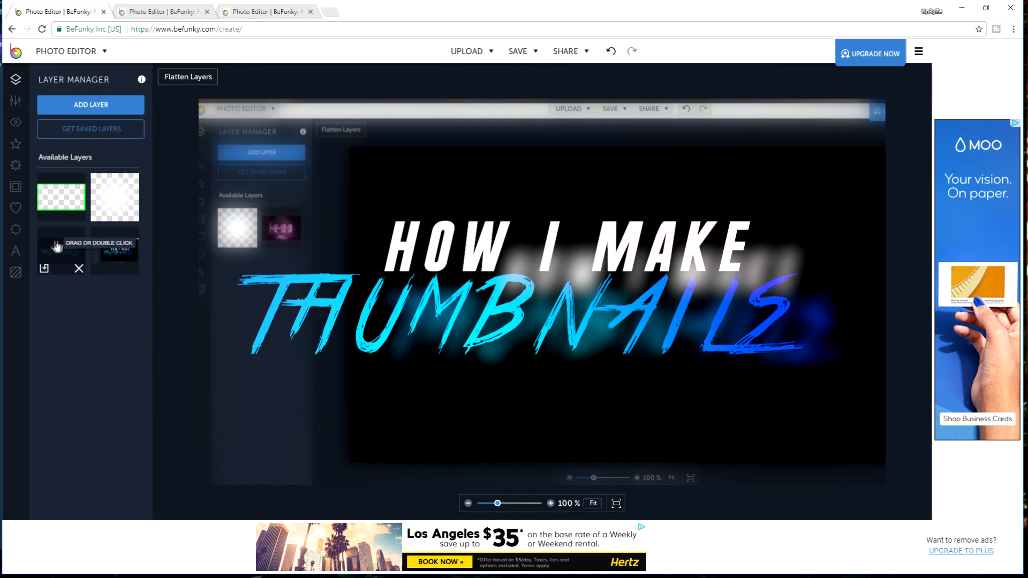
Add another text image larger than the canvas, color it black at intensity 100 and move it behind the Lighten text layer.
{"action": "left_click_drag", "start_coordinate": [57, 246], "coordinate": [300, 172]}
{"action": "left_click_drag", "start_coordinate": [441, 262], "coordinate": [987, 568]}
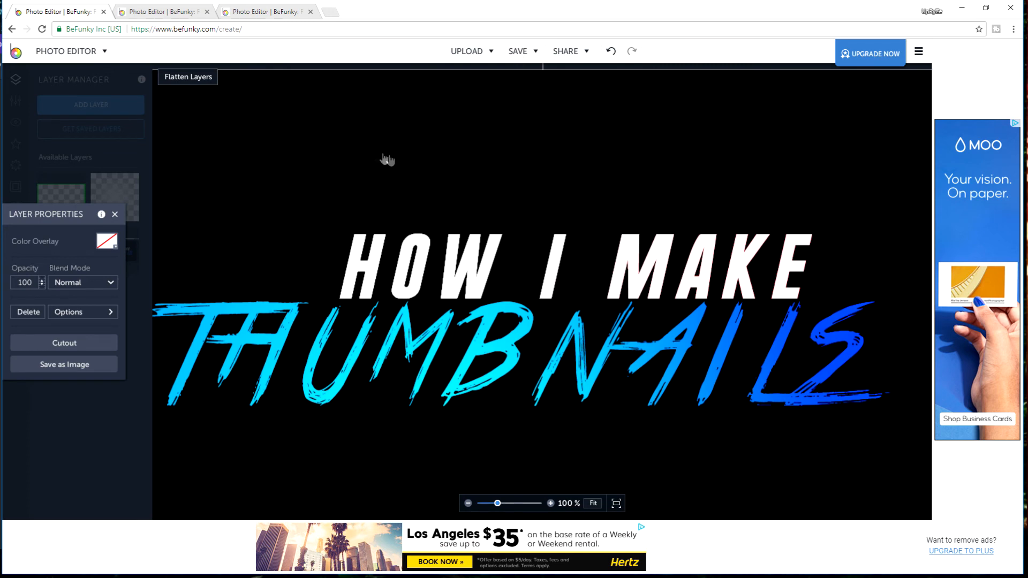
{"action": "left_click", "coordinate": [106, 241]}
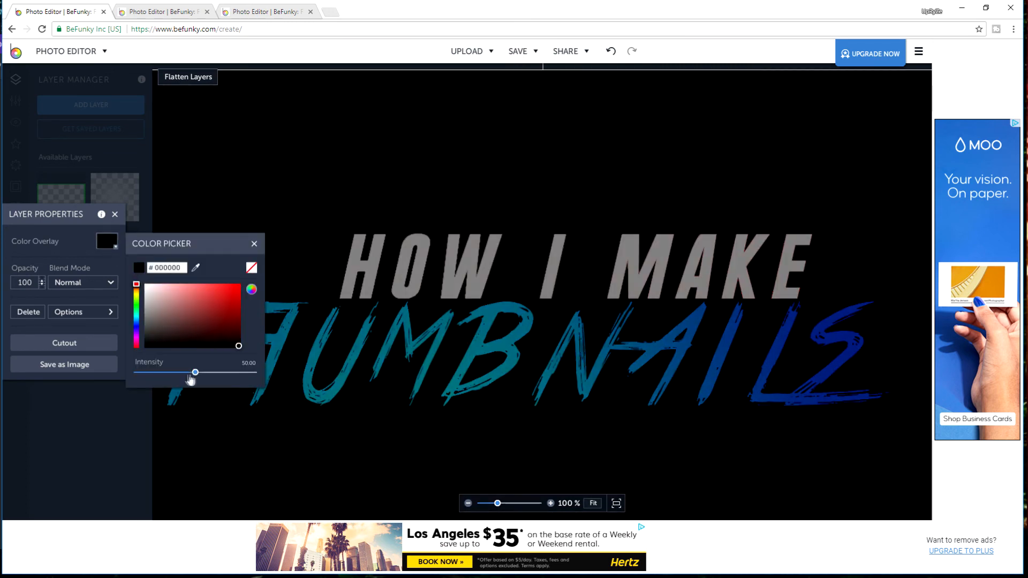
{"action": "left_click_drag", "start_coordinate": [191, 380], "coordinate": [468, 375]}
{"action": "right_click", "coordinate": [295, 150]}
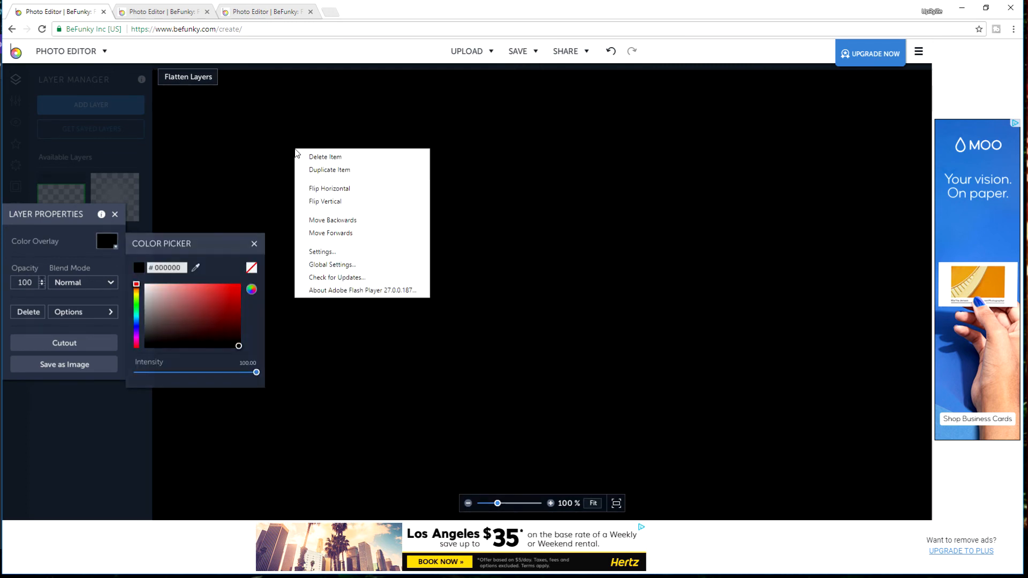
{"action": "left_click", "coordinate": [339, 225]}
Set the black layer's opacity to 41 to darken the blurred background.
{"action": "double_click", "coordinate": [31, 285]}
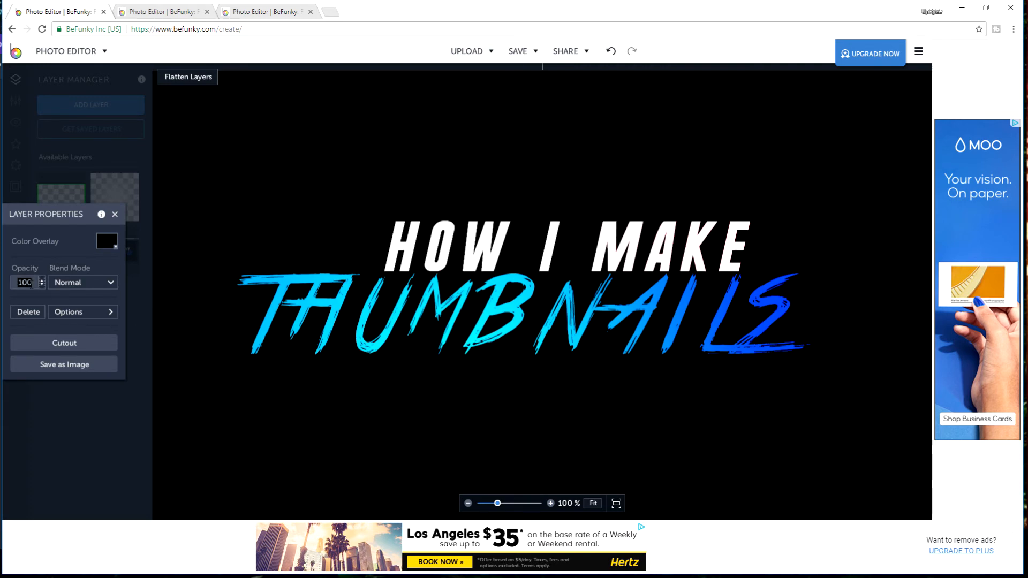
{"action": "type", "text": "20"}
{"action": "key", "text": "Return"}
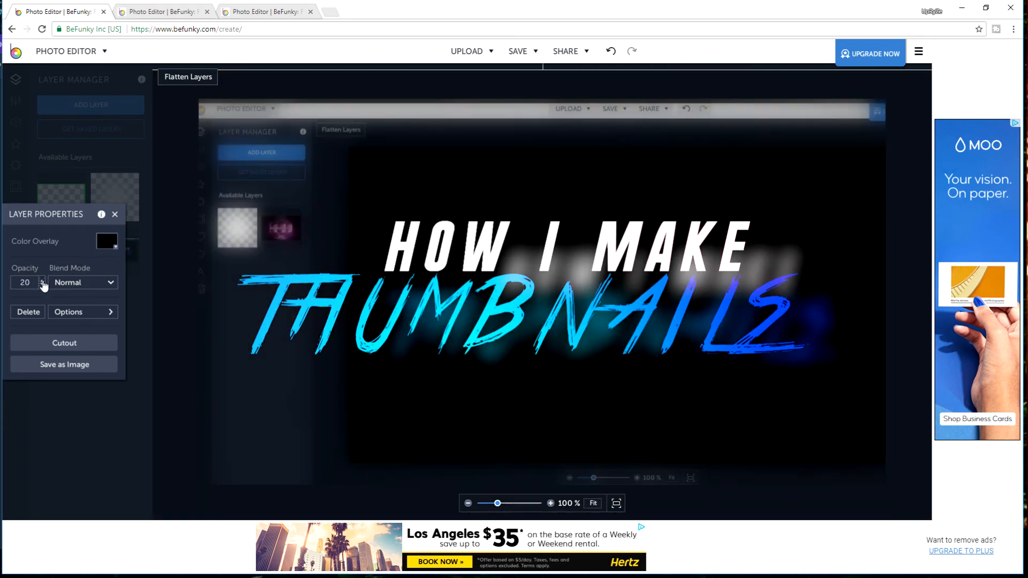
{"action": "left_click", "coordinate": [42, 282]}
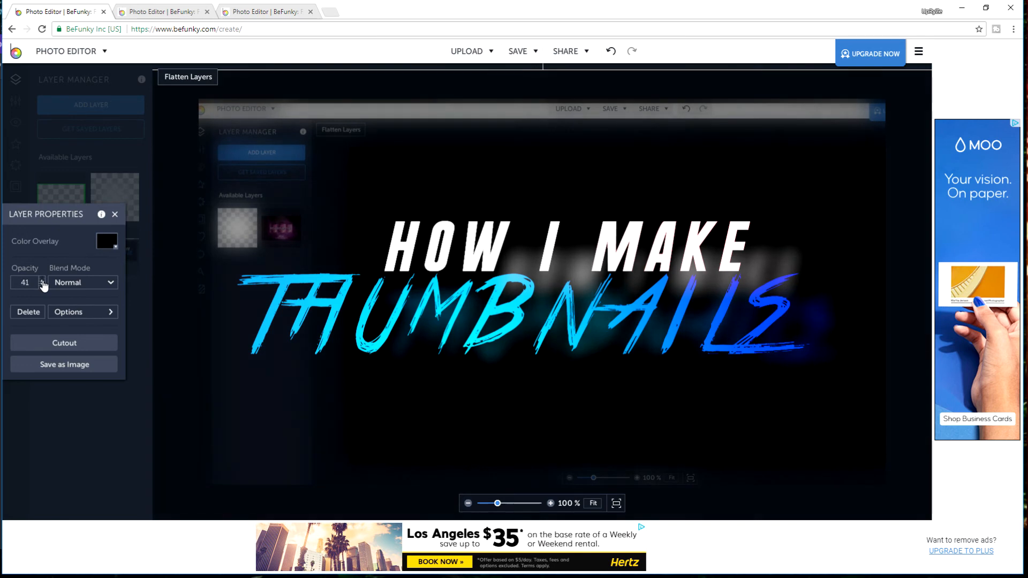
{"action": "left_click", "coordinate": [84, 449]}
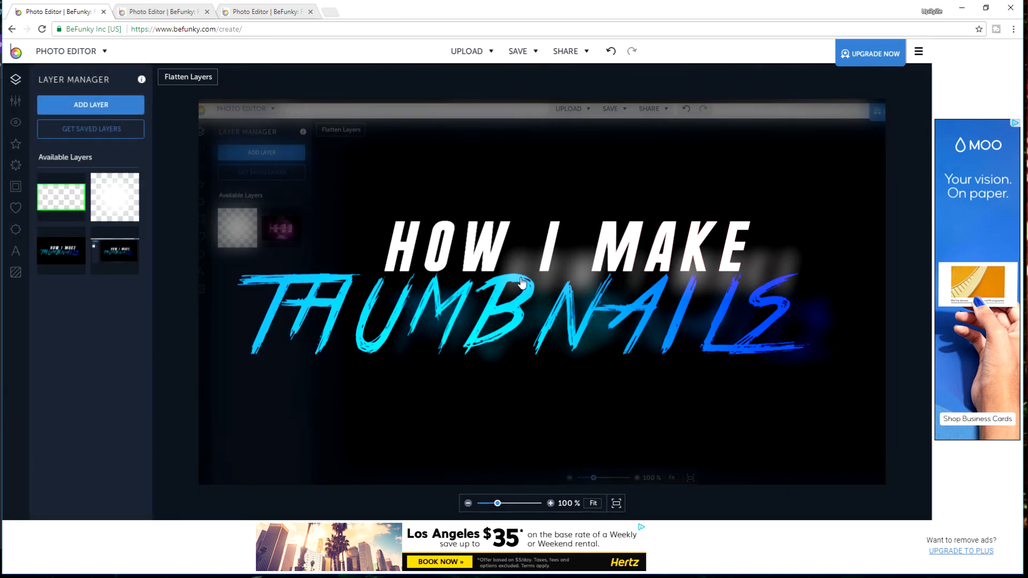
Duplicate the Lighten text layer, enlarge the copy beyond the canvas edges and set its opacity to 11.
{"action": "left_click", "coordinate": [510, 257]}
{"action": "right_click", "coordinate": [510, 256]}
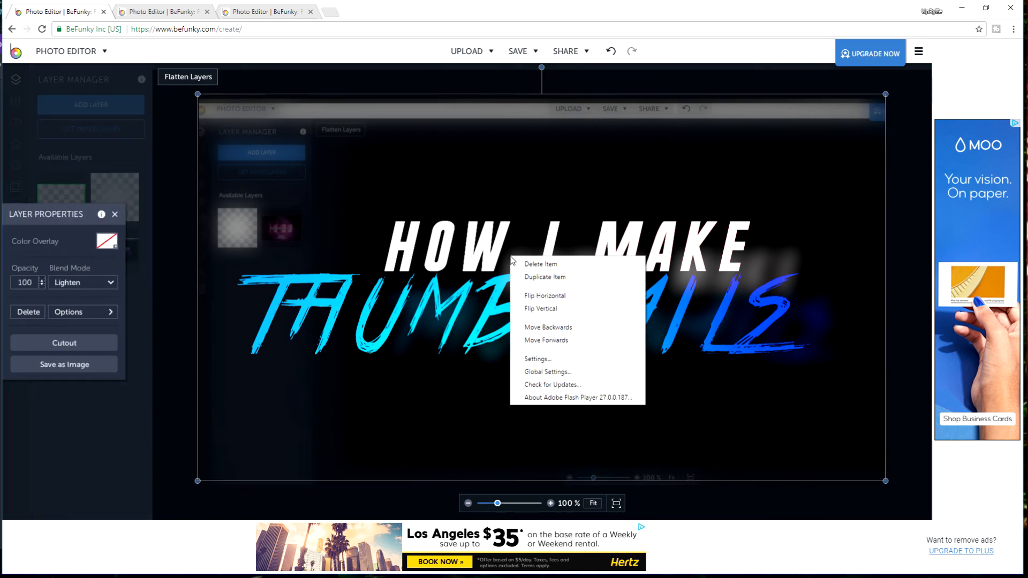
{"action": "left_click", "coordinate": [533, 280]}
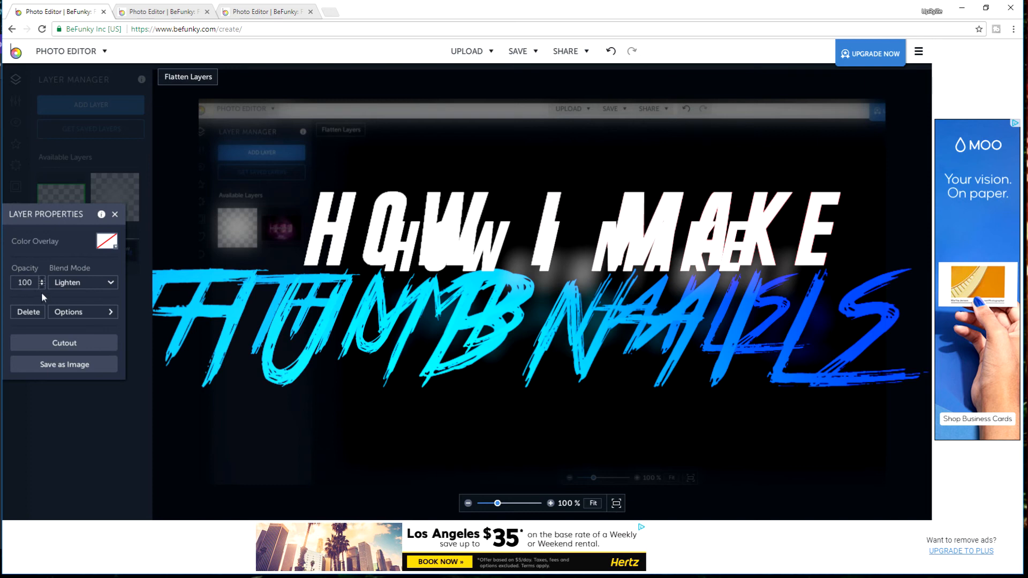
{"action": "left_click_drag", "start_coordinate": [41, 287], "coordinate": [41, 287]}
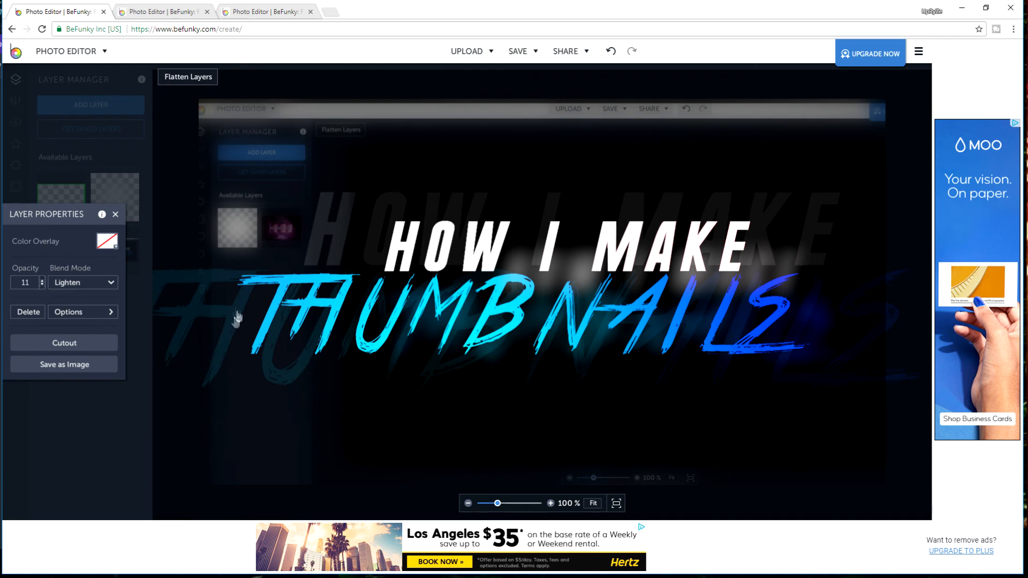
{"action": "left_click", "coordinate": [71, 460]}
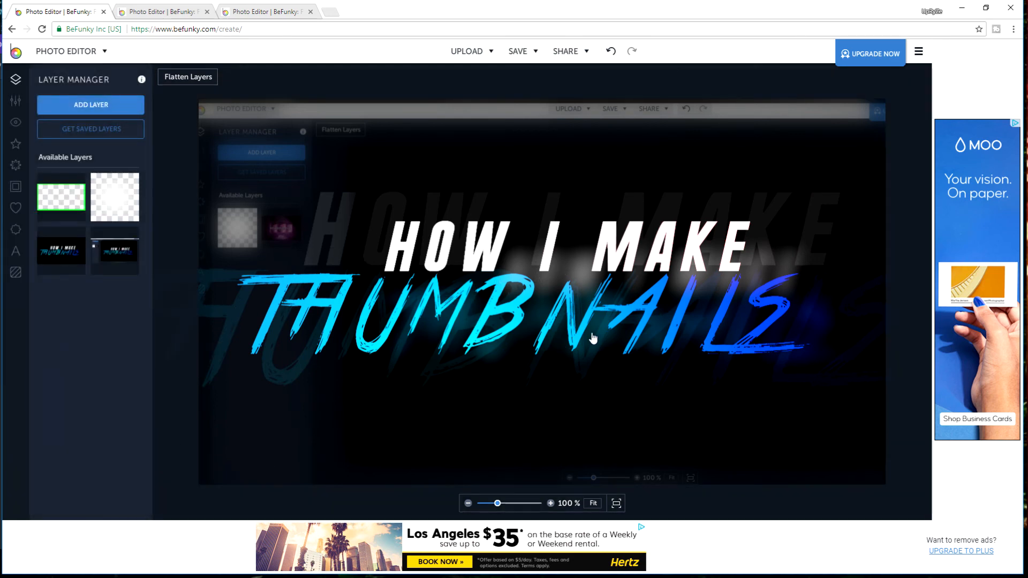
{"action": "left_click", "coordinate": [291, 238]}
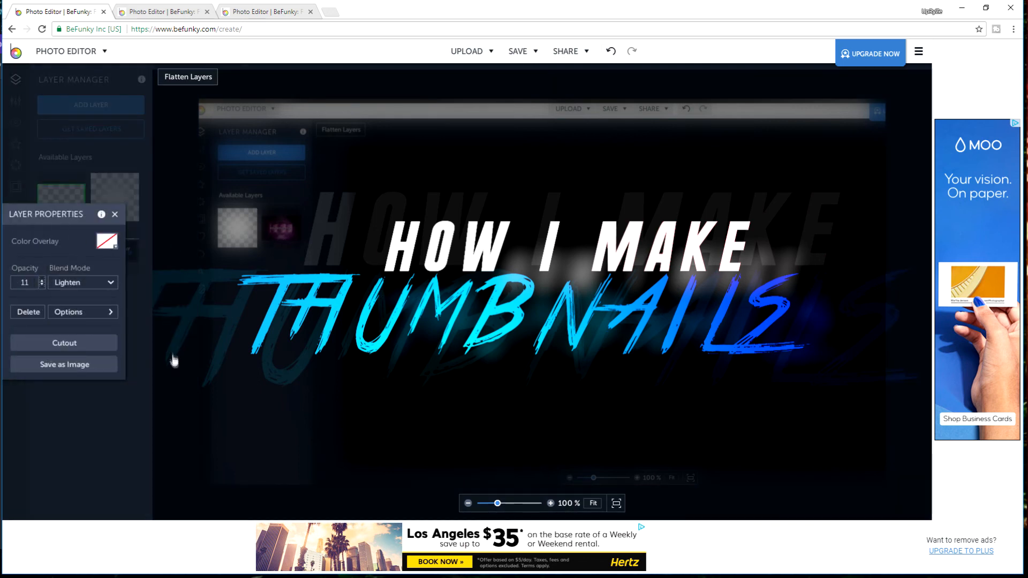
{"action": "left_click", "coordinate": [128, 465]}
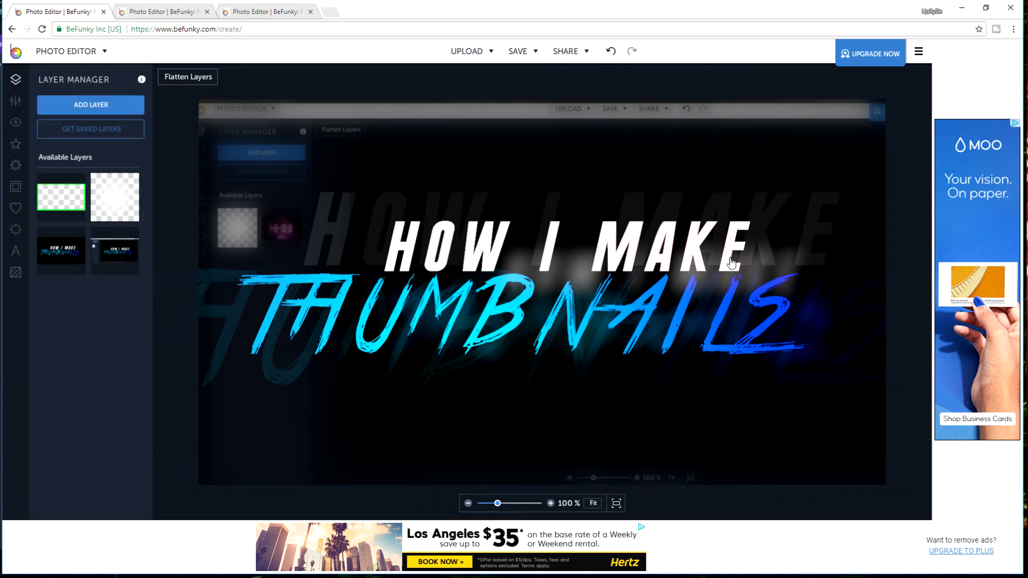
Add the green rectangular frame image as a layer and scale it to fit the edges of the canvas.
{"action": "left_click", "coordinate": [531, 245]}
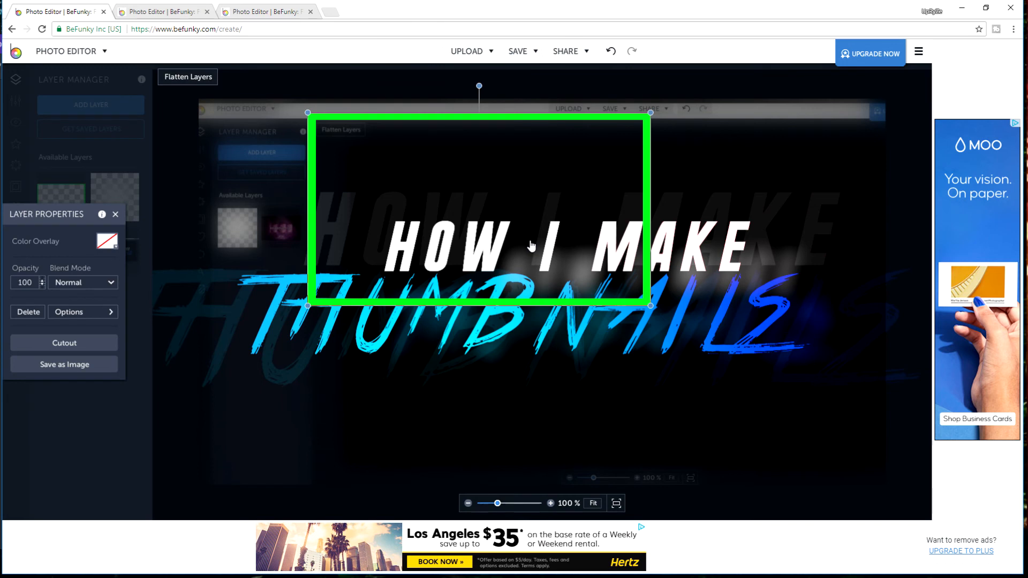
{"action": "left_click_drag", "start_coordinate": [529, 245], "coordinate": [415, 219]}
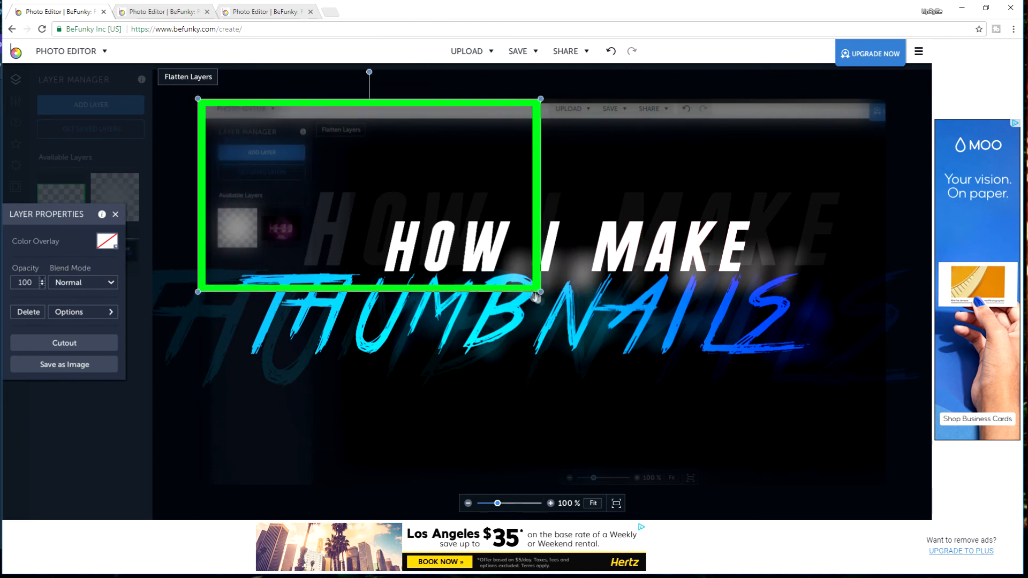
{"action": "left_click_drag", "start_coordinate": [542, 292], "coordinate": [882, 489]}
{"action": "left_click", "coordinate": [134, 458]}
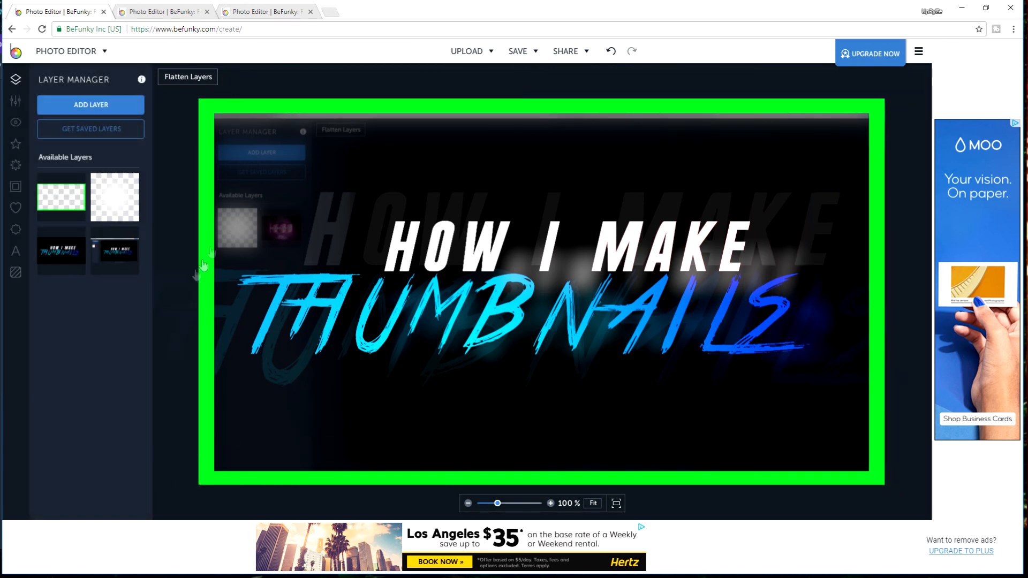
Align the green frame to the horizontal and vertical centre of the canvas.
{"action": "left_click", "coordinate": [268, 146]}
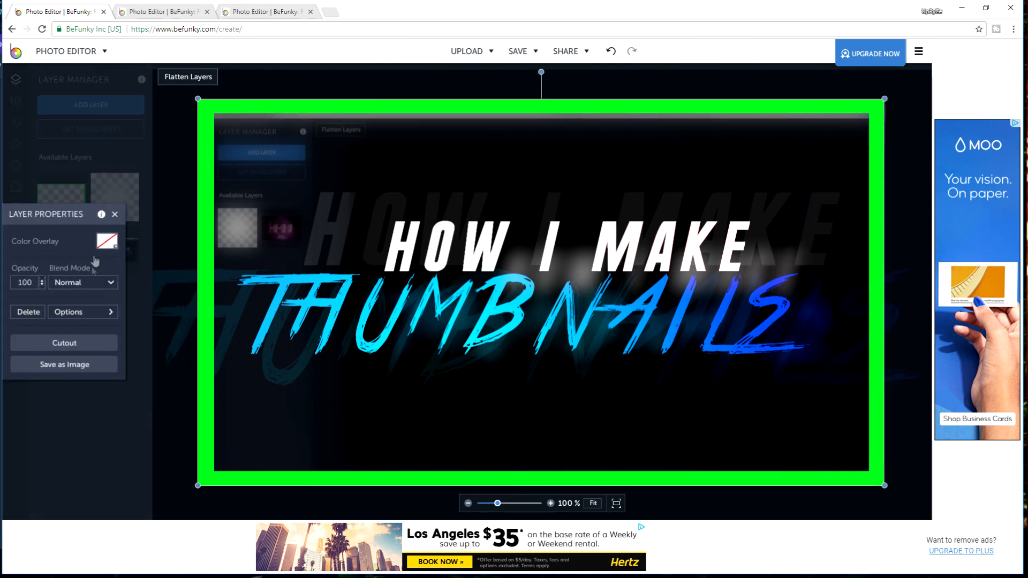
{"action": "left_click", "coordinate": [103, 317]}
{"action": "left_click", "coordinate": [166, 312]}
{"action": "left_click", "coordinate": [213, 311]}
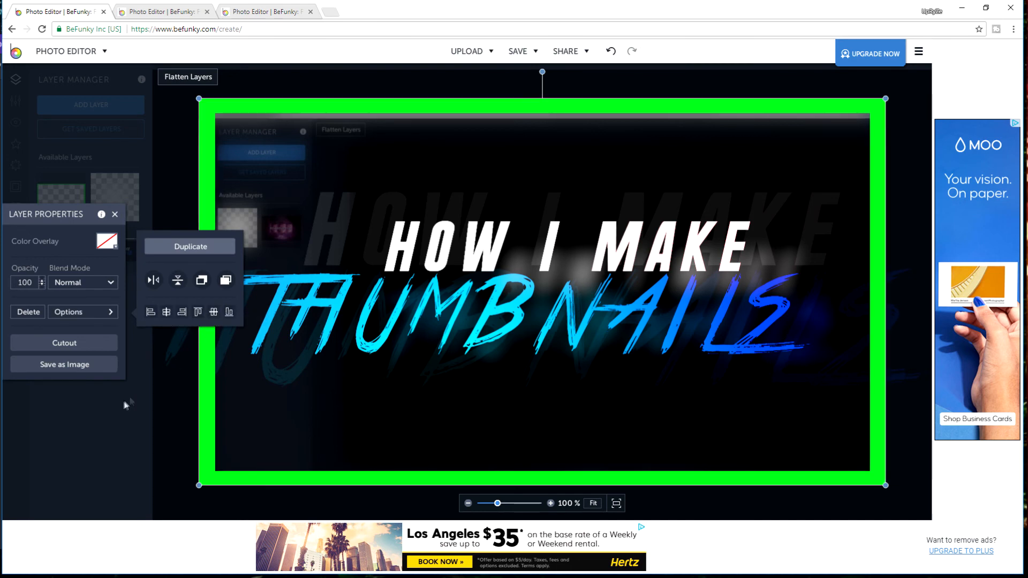
{"action": "left_click", "coordinate": [126, 405]}
Recolor the frame white (#FFFFFF) with the overlay intensity at 100.
{"action": "left_click", "coordinate": [327, 119]}
{"action": "left_click", "coordinate": [107, 246]}
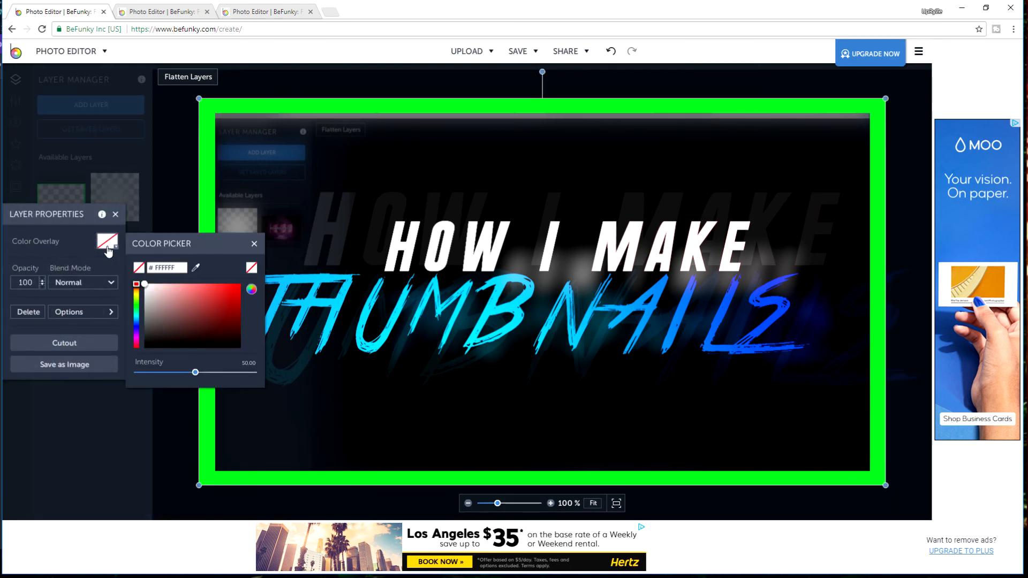
{"action": "left_click_drag", "start_coordinate": [156, 325], "coordinate": [357, 245]}
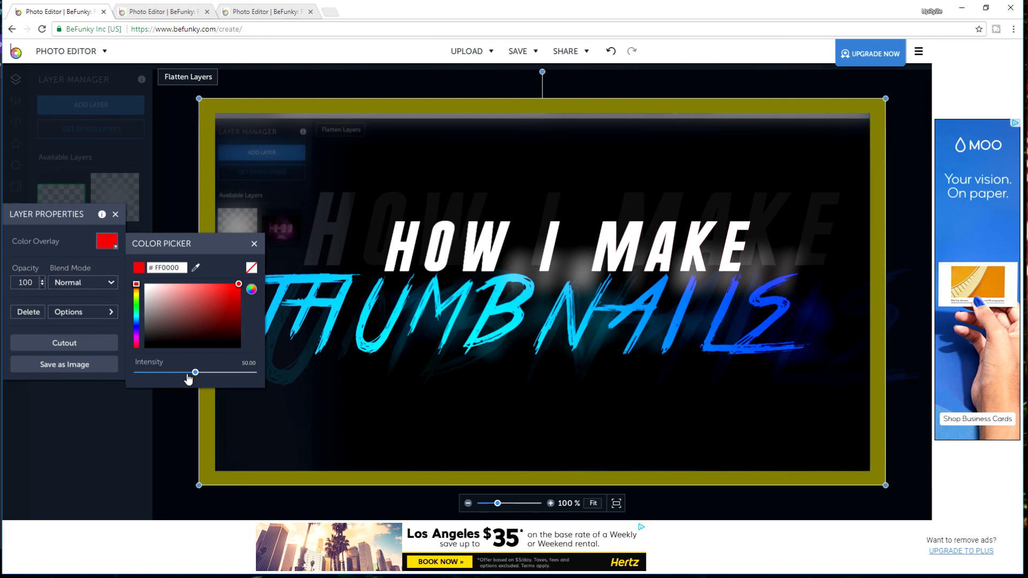
{"action": "left_click_drag", "start_coordinate": [189, 378], "coordinate": [260, 375]}
{"action": "left_click_drag", "start_coordinate": [136, 288], "coordinate": [138, 317]}
{"action": "left_click", "coordinate": [206, 329]}
{"action": "left_click_drag", "start_coordinate": [206, 329], "coordinate": [143, 283]}
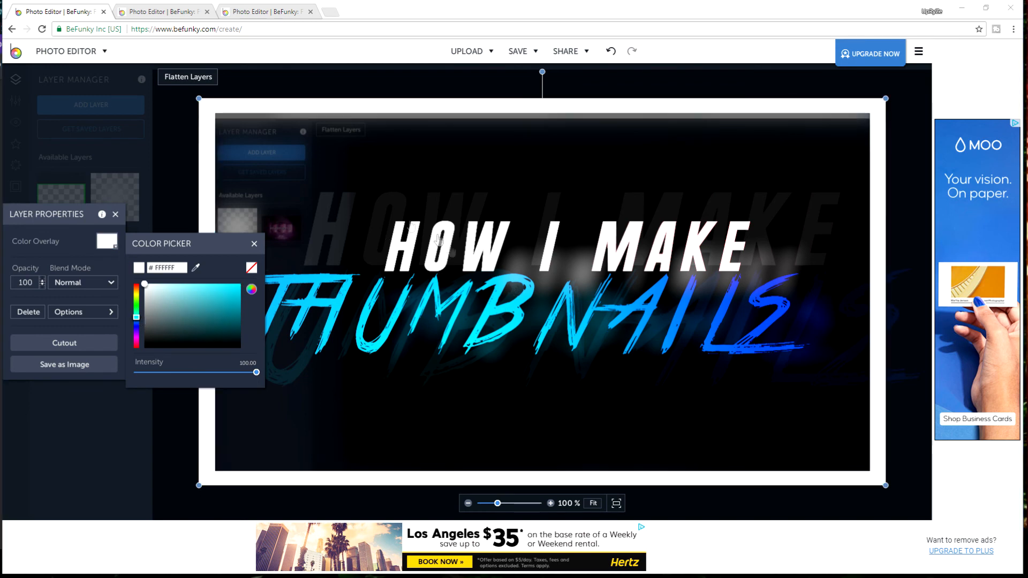
{"action": "left_click", "coordinate": [142, 455]}
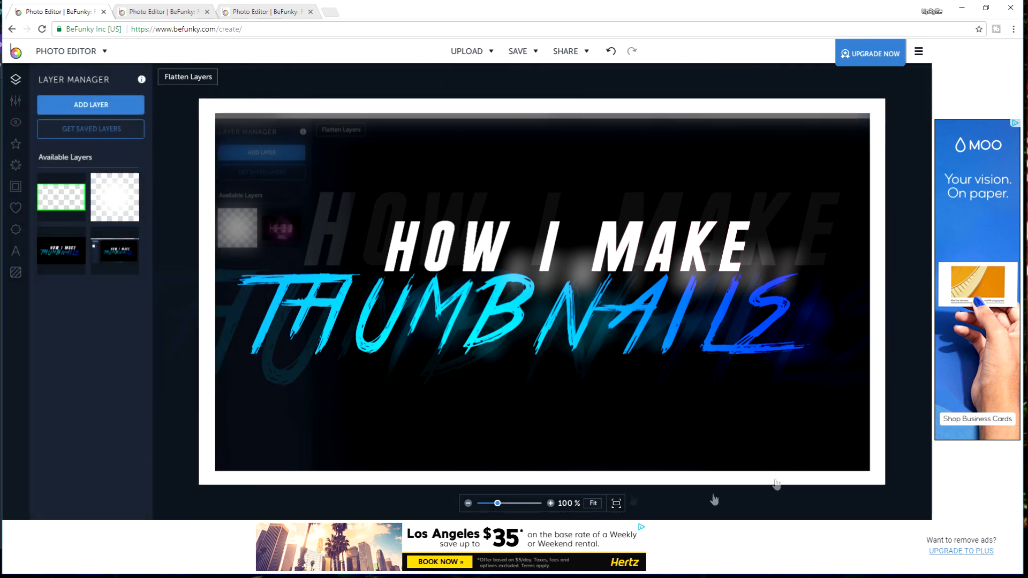
Set the white frame's blend mode to Overlay and duplicate it in place to brighten the border.
{"action": "left_click", "coordinate": [323, 111]}
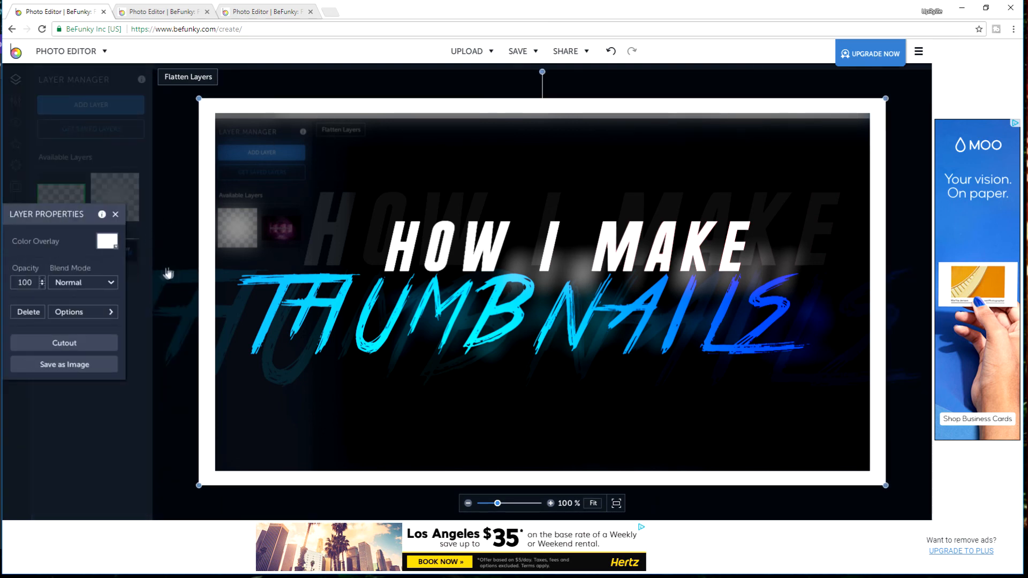
{"action": "left_click", "coordinate": [80, 283]}
{"action": "scroll", "coordinate": [86, 332], "scroll_direction": "down", "scroll_amount": 2}
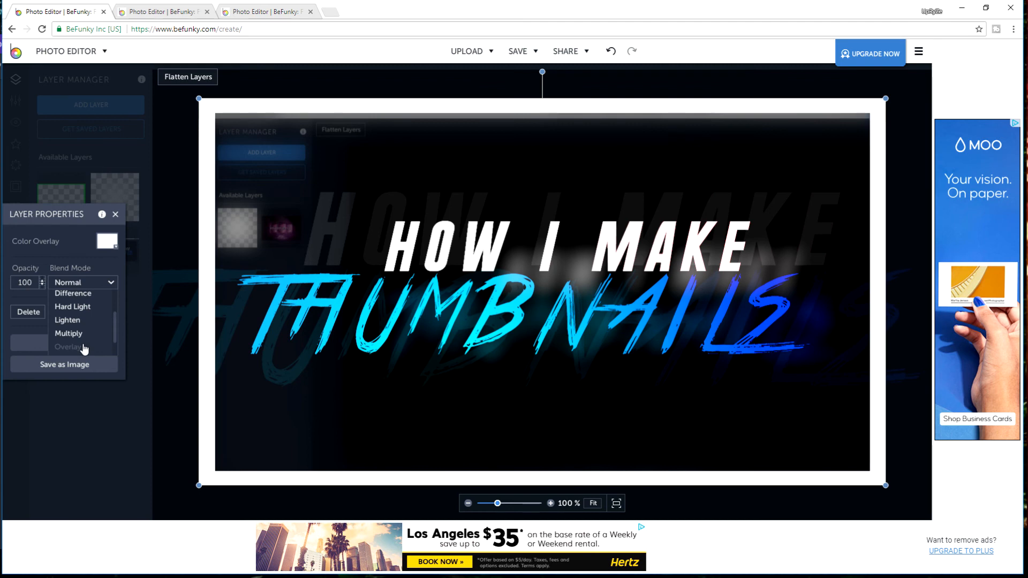
{"action": "left_click", "coordinate": [70, 347]}
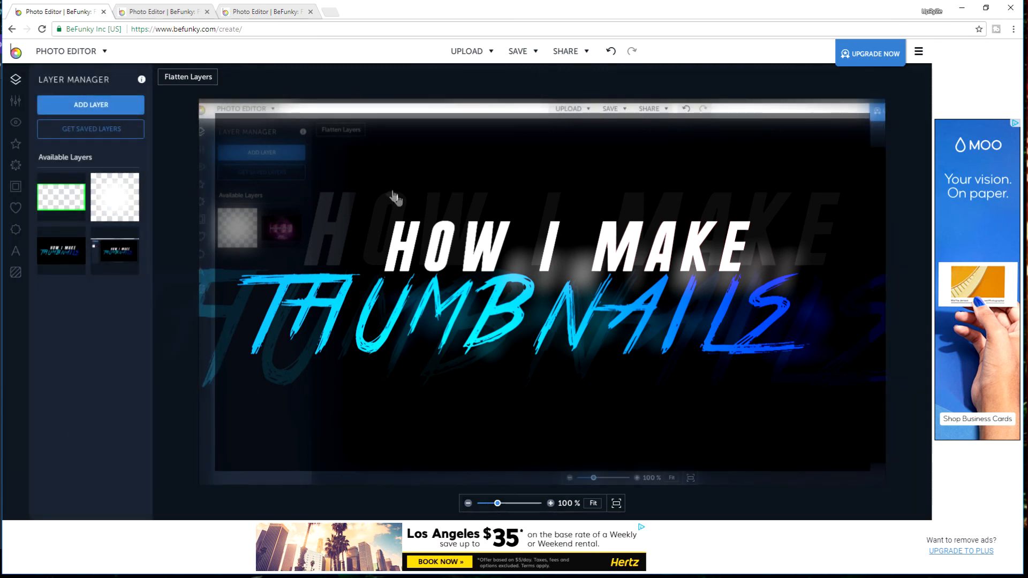
{"action": "right_click", "coordinate": [263, 126]}
{"action": "left_click", "coordinate": [289, 116]}
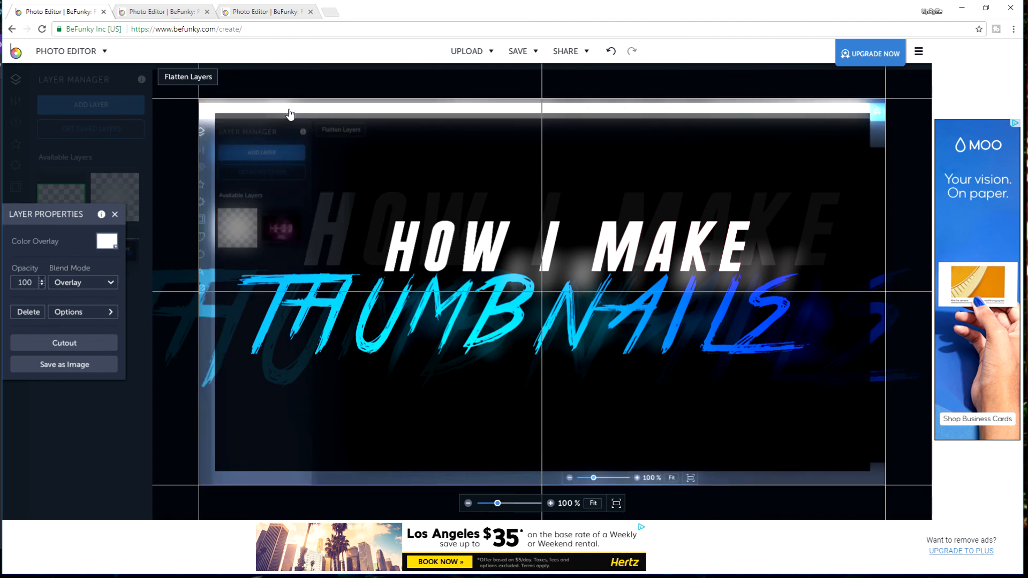
{"action": "left_click_drag", "start_coordinate": [290, 115], "coordinate": [291, 121]}
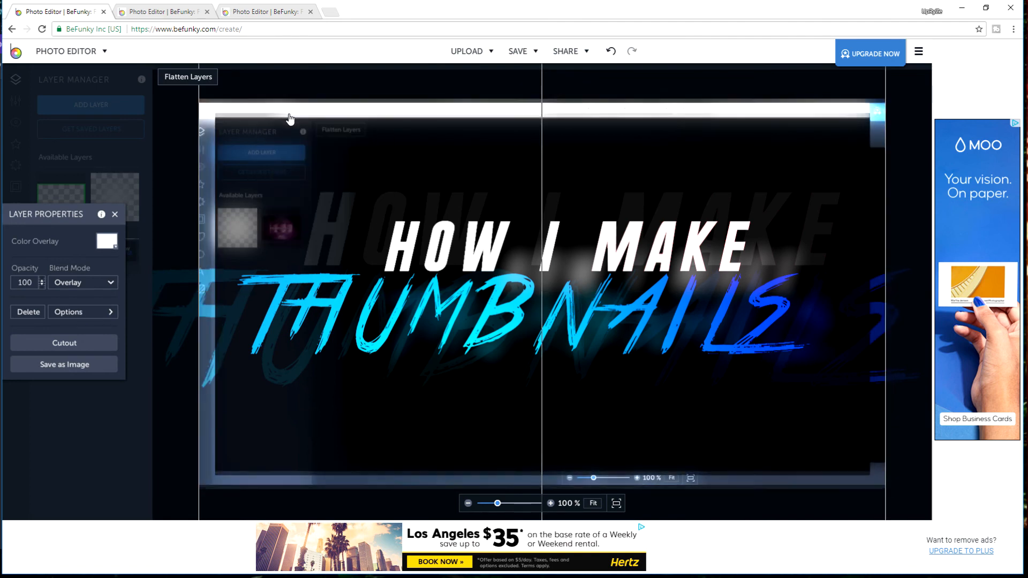
{"action": "key", "text": "Delete"}
Add the soft white glow image as a layer, enlarge it and position it over the middle of the text.
{"action": "left_click_drag", "start_coordinate": [113, 197], "coordinate": [590, 314]}
{"action": "left_click_drag", "start_coordinate": [586, 270], "coordinate": [409, 207]}
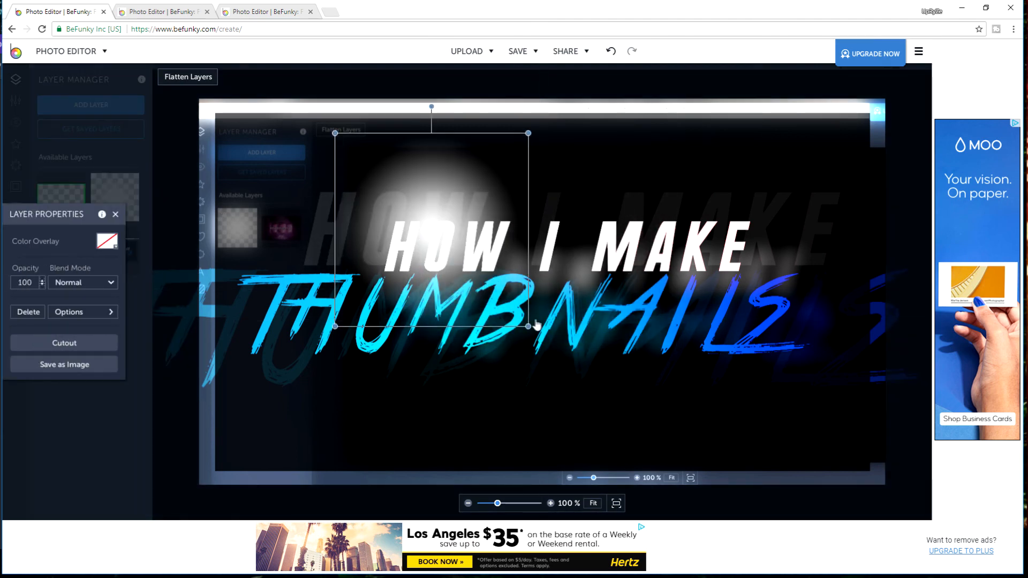
{"action": "left_click_drag", "start_coordinate": [528, 326], "coordinate": [844, 504]}
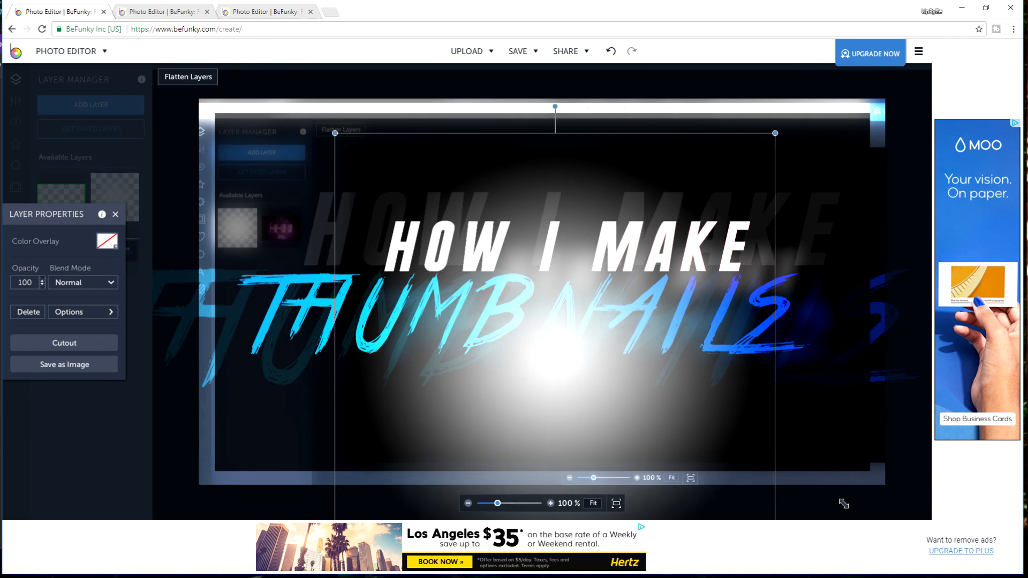
{"action": "left_click_drag", "start_coordinate": [600, 397], "coordinate": [555, 278]}
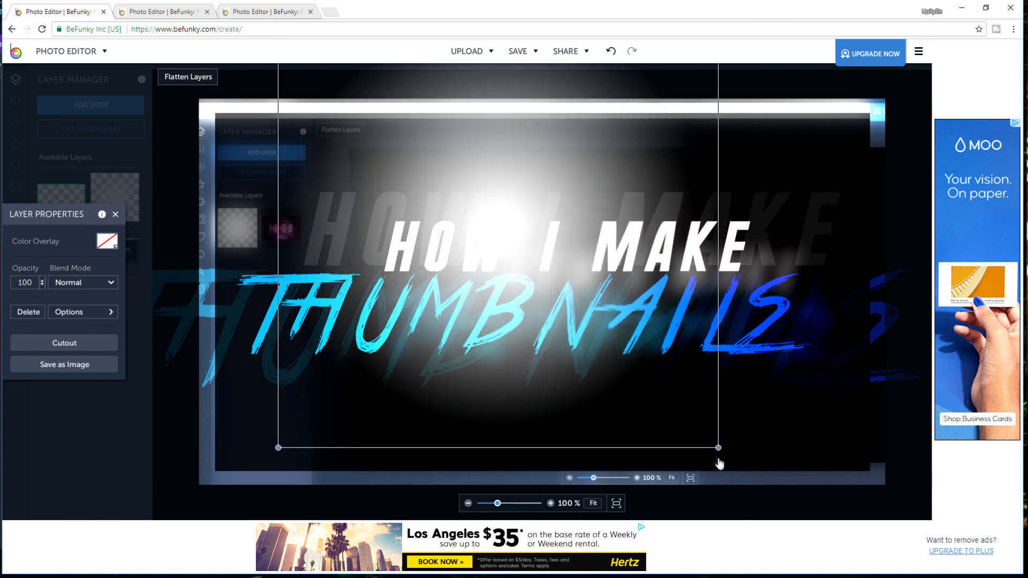
{"action": "left_click_drag", "start_coordinate": [718, 446], "coordinate": [866, 528]}
{"action": "left_click_drag", "start_coordinate": [661, 418], "coordinate": [629, 381]}
Lower the opacity of the white glow layer to soften it.
{"action": "left_click", "coordinate": [42, 285]}
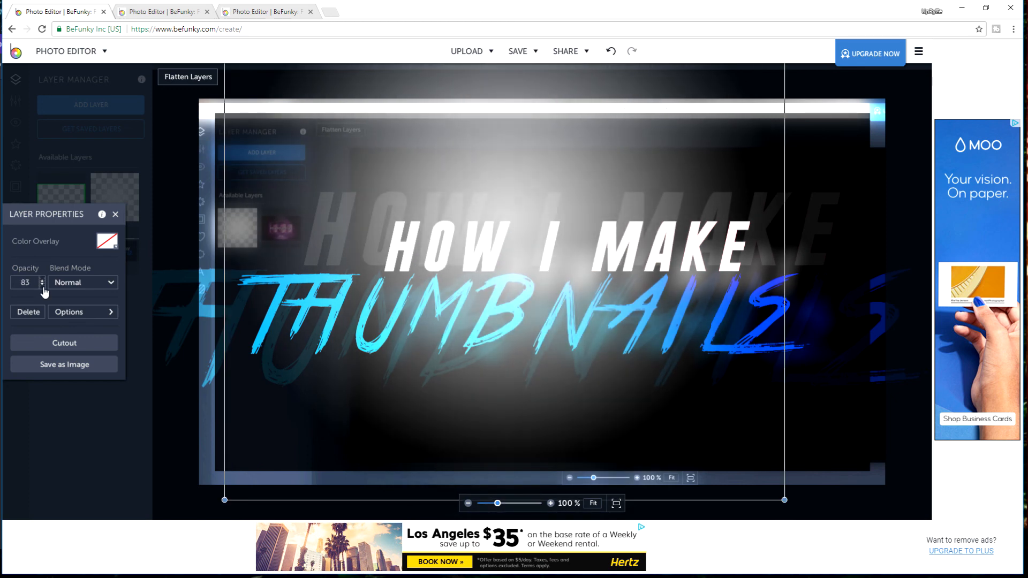
{"action": "left_click", "coordinate": [42, 285]}
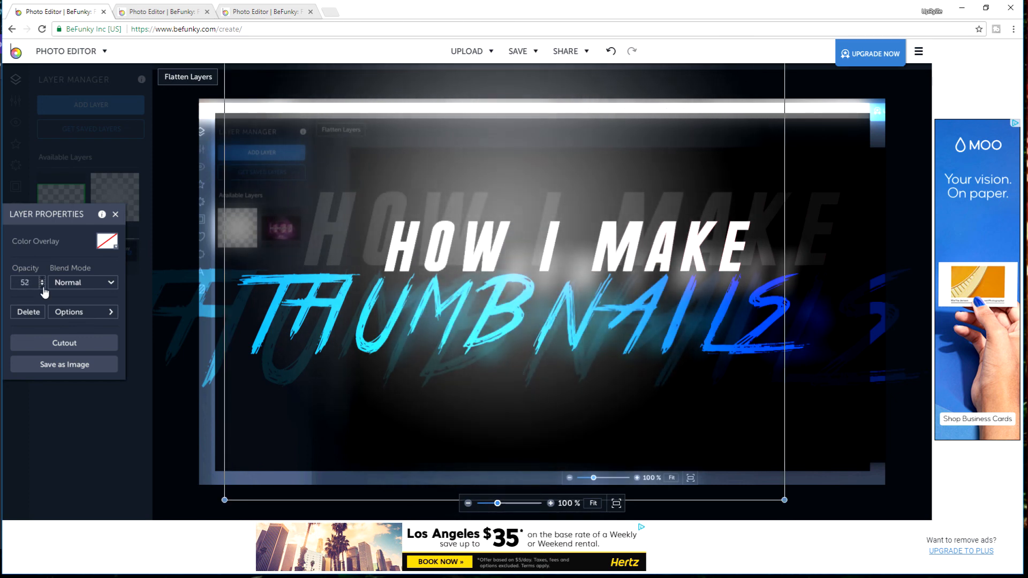
{"action": "left_click", "coordinate": [42, 286]}
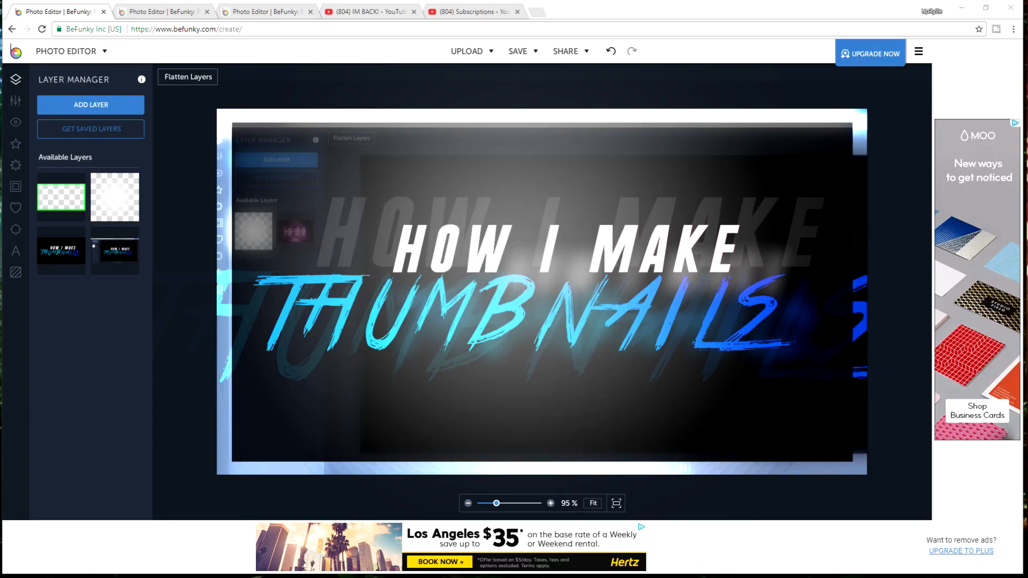
Apply a black linear vignette at amount 50, slightly tilted along the background's bottom edge.
{"action": "left_click", "coordinate": [16, 101]}
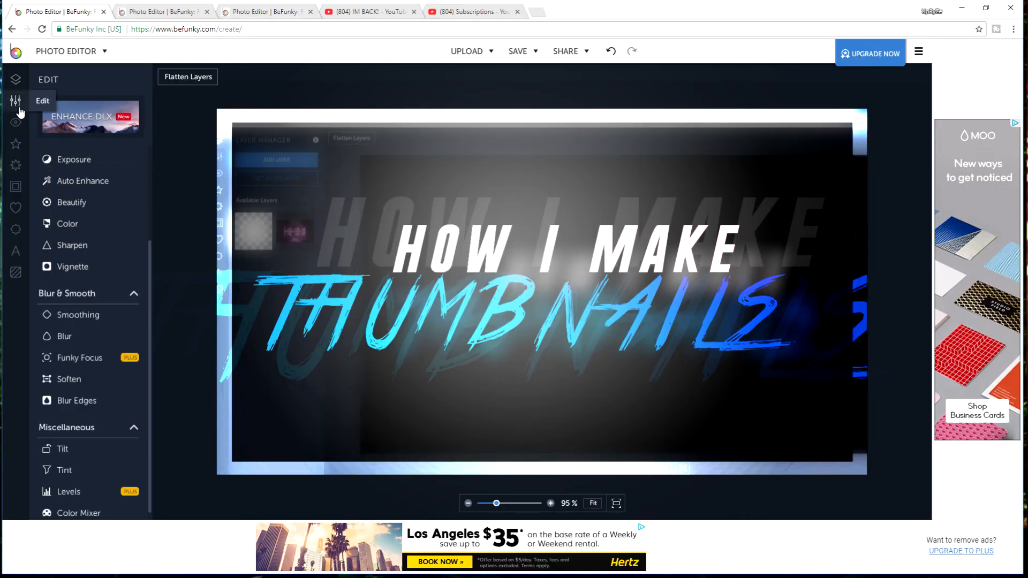
{"action": "left_click", "coordinate": [90, 267]}
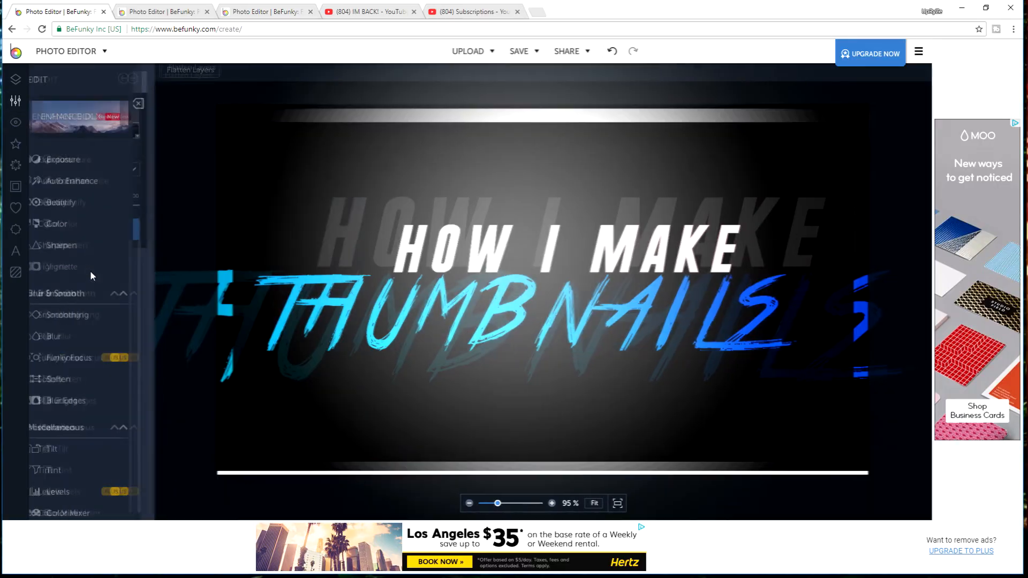
{"action": "left_click_drag", "start_coordinate": [504, 237], "coordinate": [609, 506]}
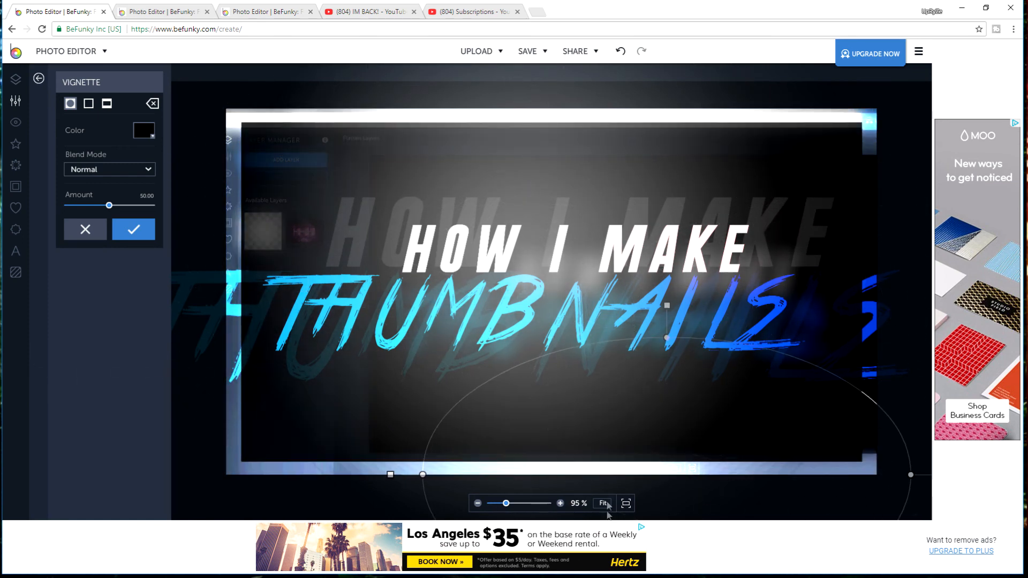
{"action": "left_click", "coordinate": [108, 107]}
{"action": "left_click_drag", "start_coordinate": [668, 311], "coordinate": [663, 442]}
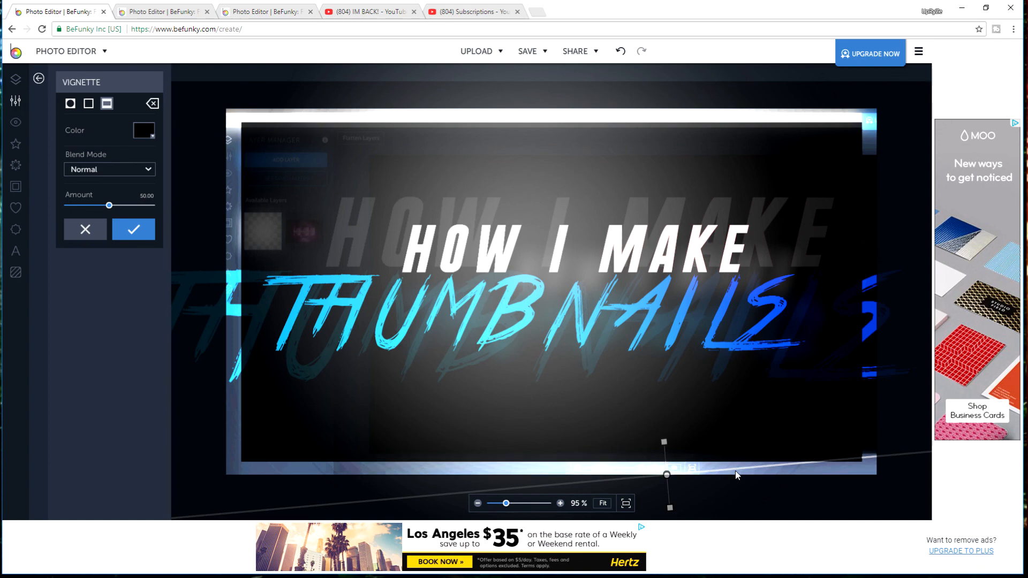
{"action": "left_click", "coordinate": [133, 229]}
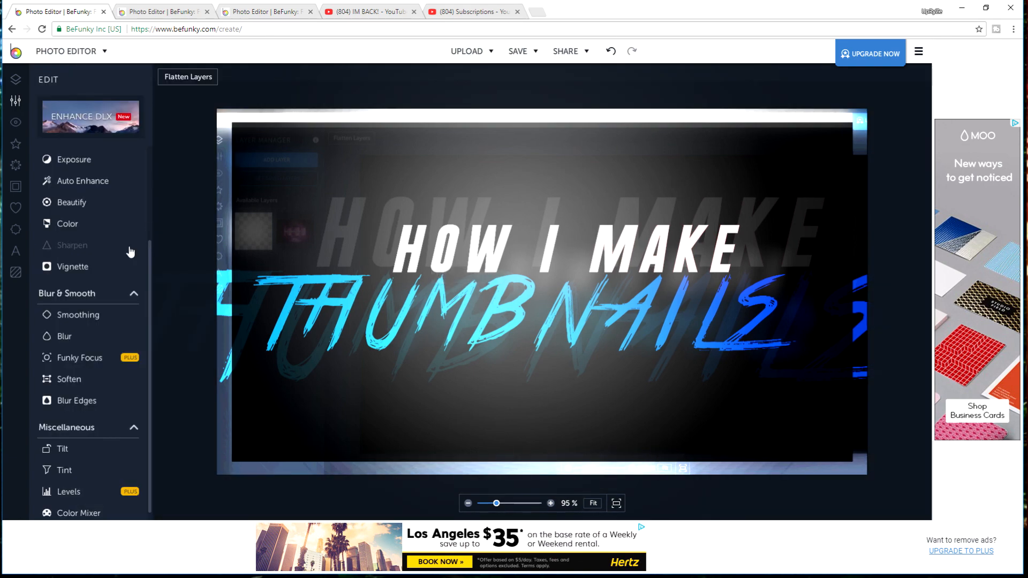
Start another vignette and sample its color, cyan #6DE8FA, from the THUMBNAILS text.
{"action": "left_click", "coordinate": [88, 270]}
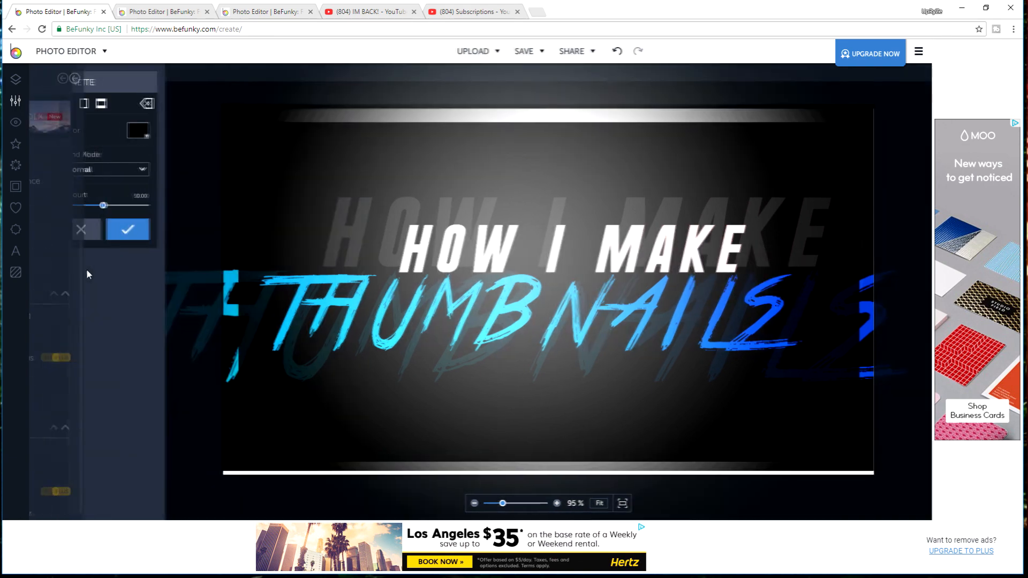
{"action": "left_click", "coordinate": [149, 144]}
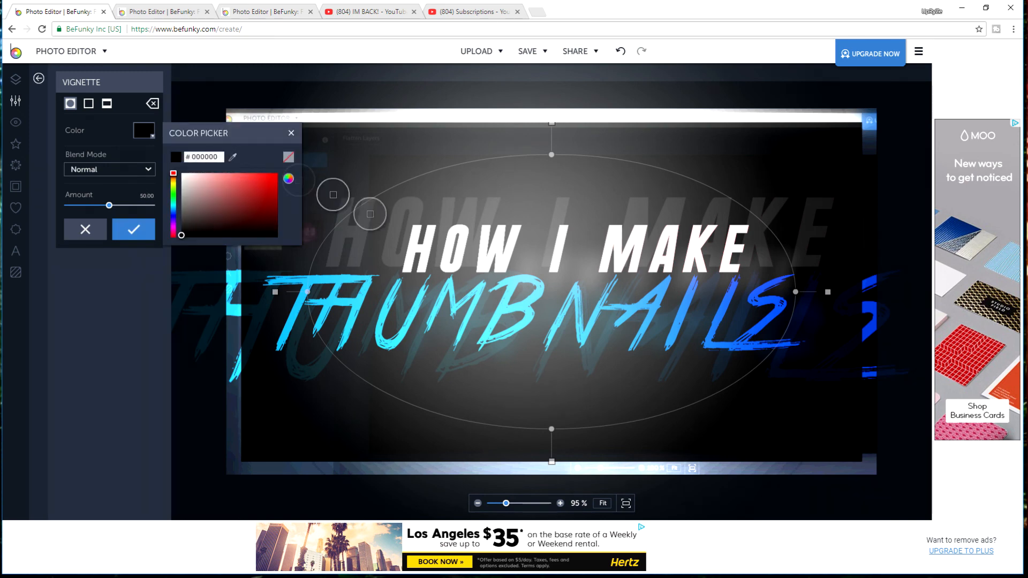
{"action": "left_click", "coordinate": [503, 309]}
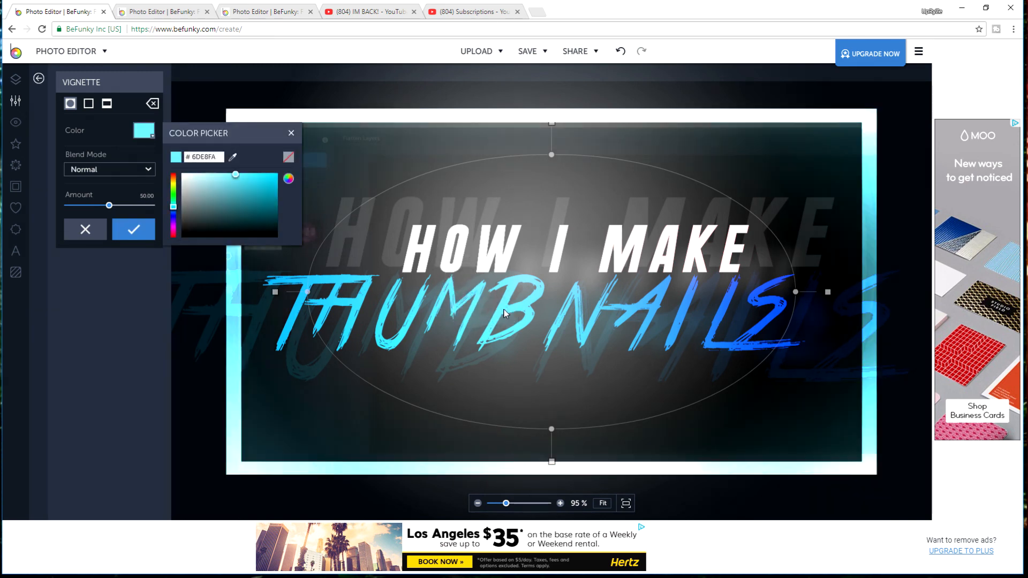
Make the cyan vignette linear, tilt it slightly across the lower half, set its amount to 81 and apply it.
{"action": "left_click", "coordinate": [522, 377]}
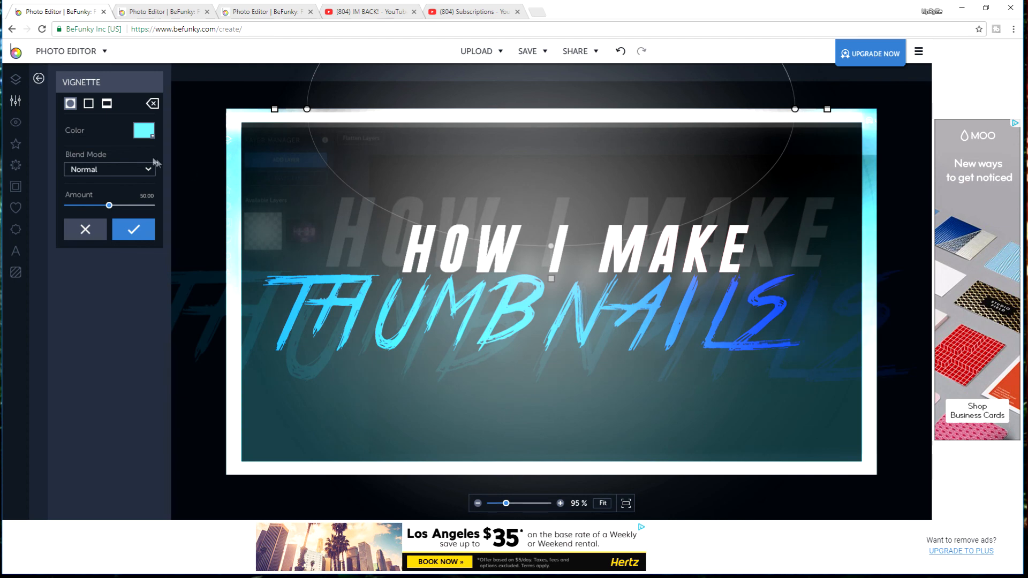
{"action": "left_click", "coordinate": [107, 103]}
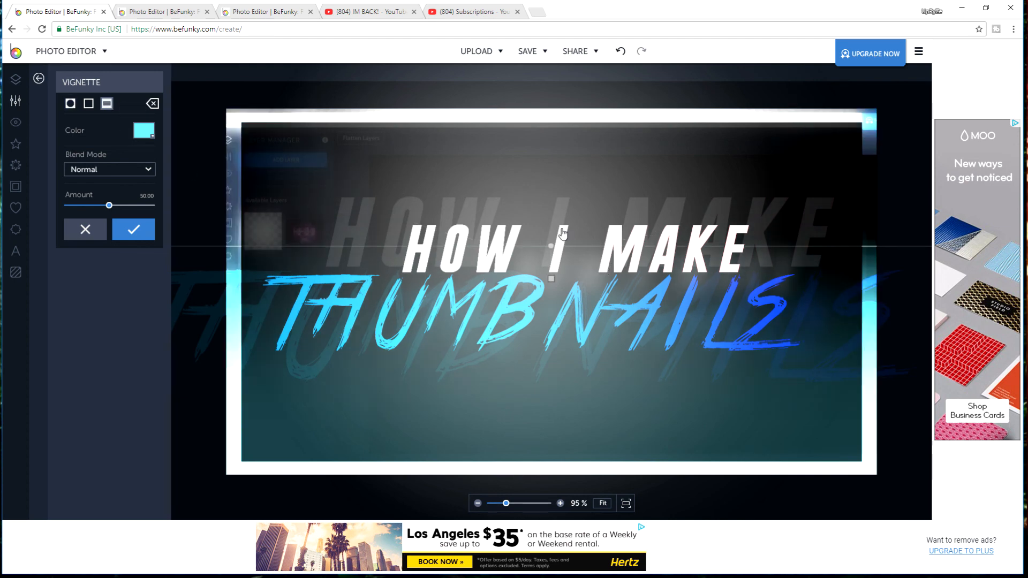
{"action": "left_click_drag", "start_coordinate": [559, 223], "coordinate": [567, 321]}
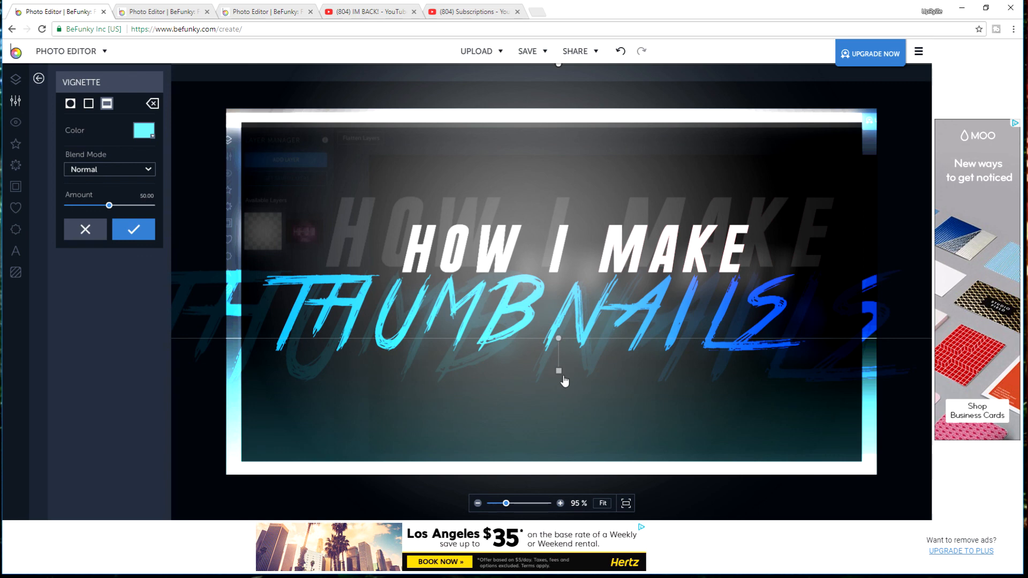
{"action": "left_click_drag", "start_coordinate": [563, 373], "coordinate": [588, 369]}
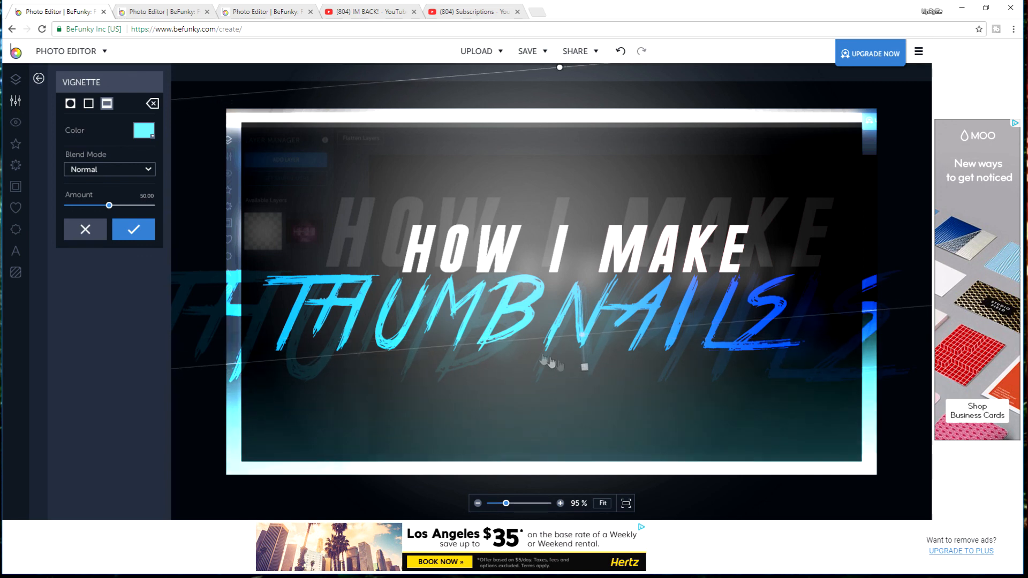
{"action": "left_click_drag", "start_coordinate": [119, 208], "coordinate": [140, 212]}
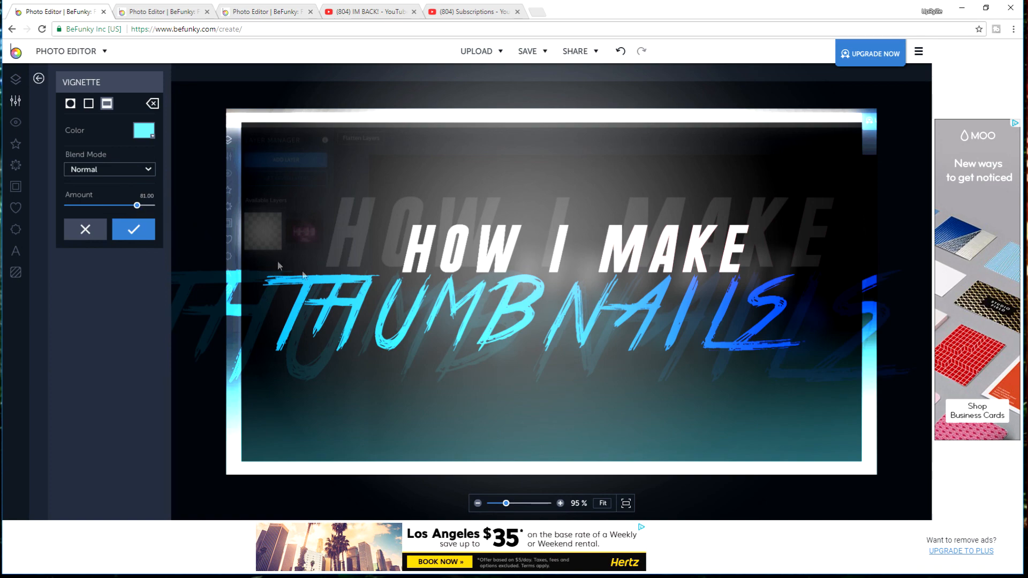
{"action": "left_click", "coordinate": [138, 229]}
{"action": "left_click", "coordinate": [245, 147]}
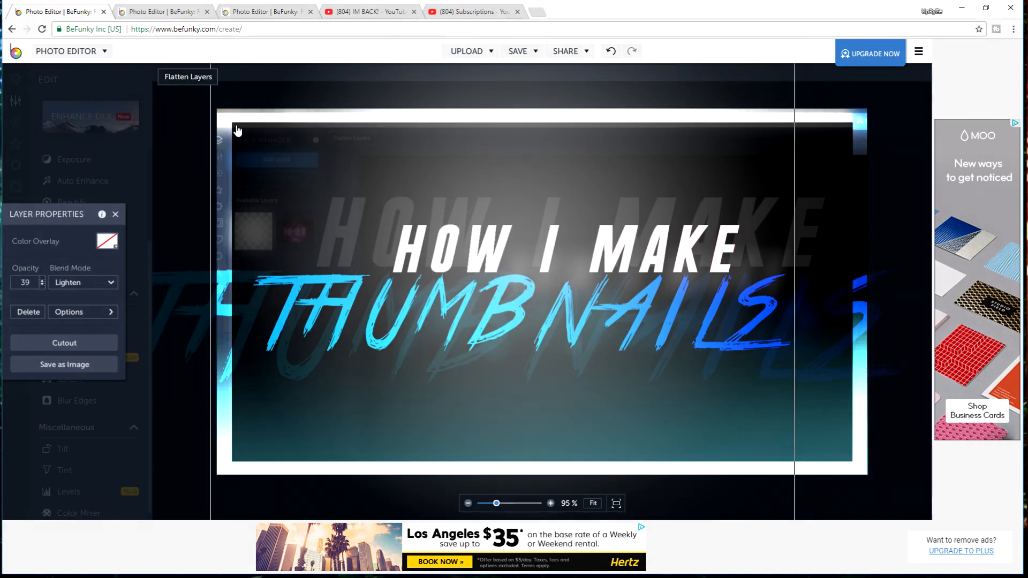